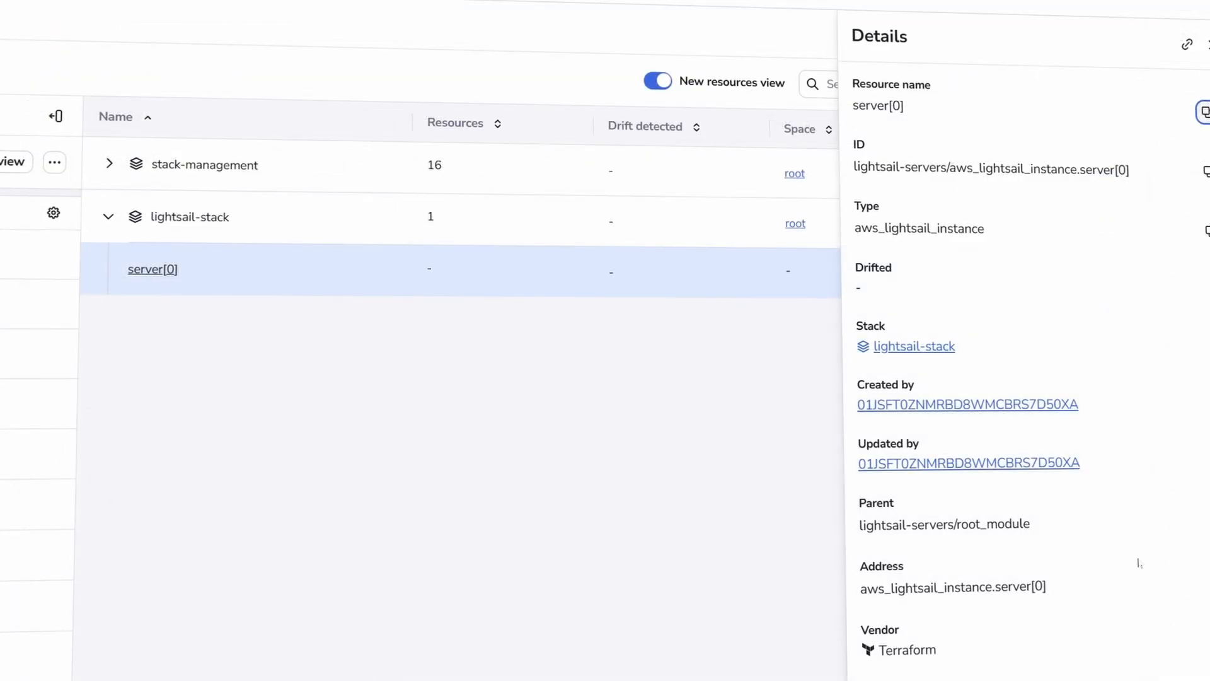
- Scroll the Dashboard to see stack states (0 failed, 2 unconfirmed, 3 finished) and recent drift detection runs
scroll(1024, 379, down, 5)
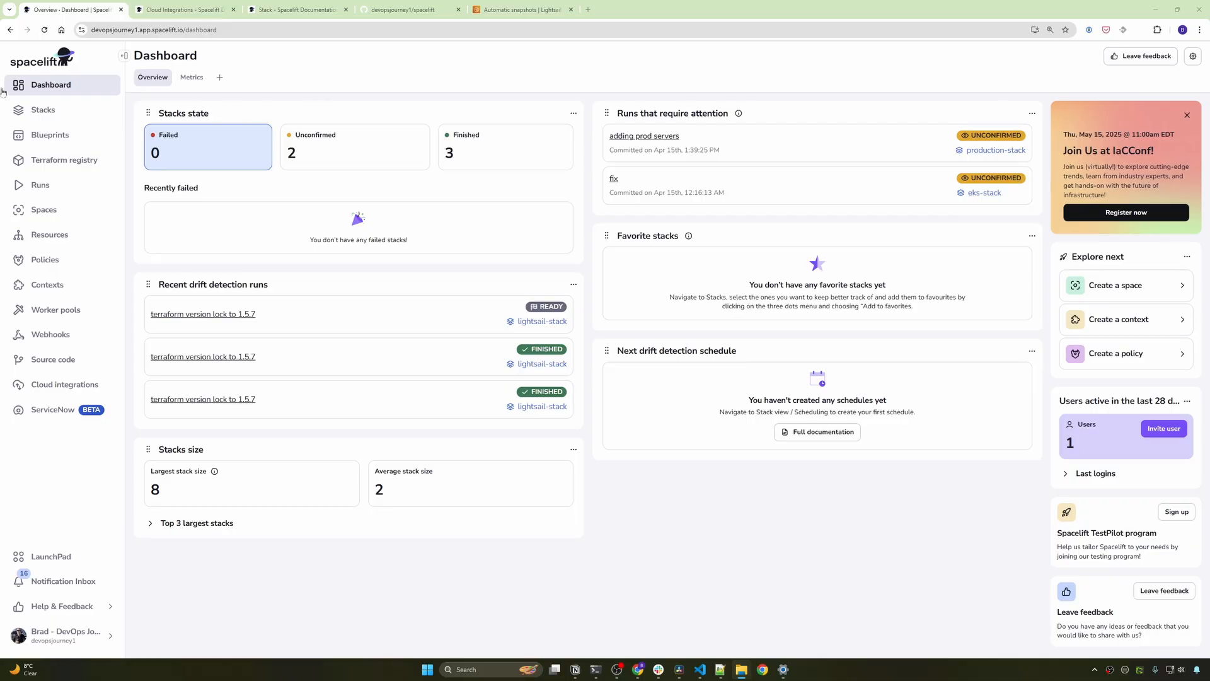
- Show the five-stack list, with lightsail-stack flagged drift detected
click(39, 110)
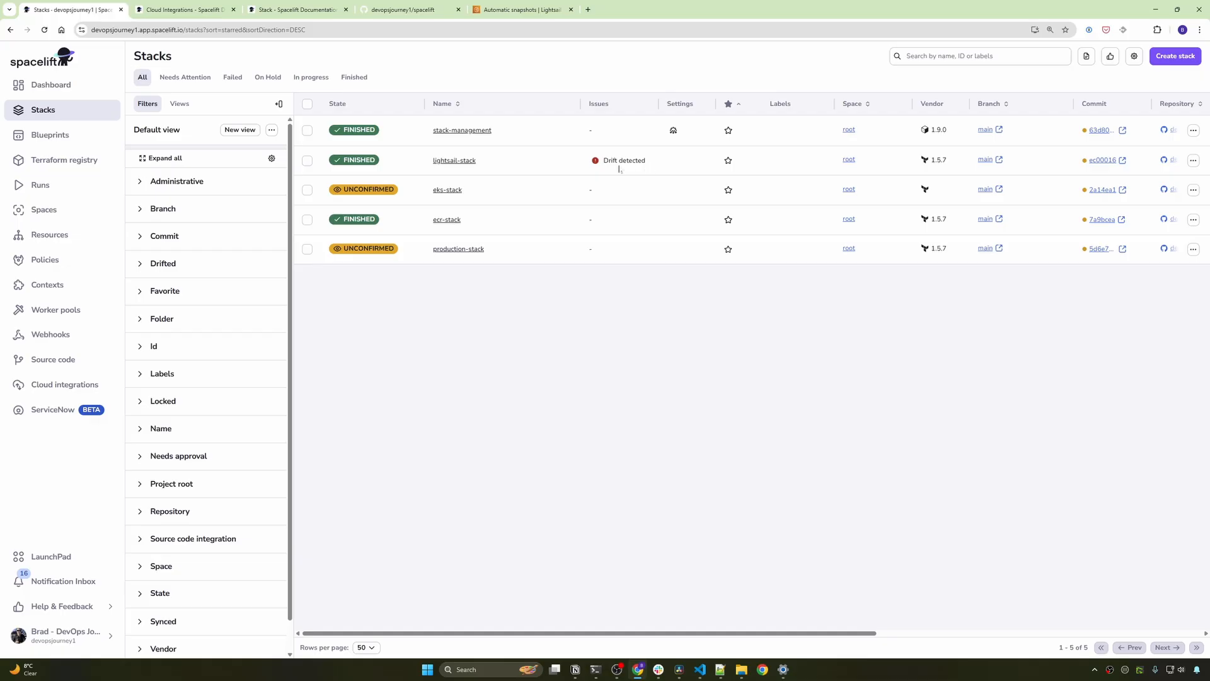
- Point out the lightsail-stack drift warning, then open production-stack's tracked runs
drag(647, 164, 599, 165)
click(684, 310)
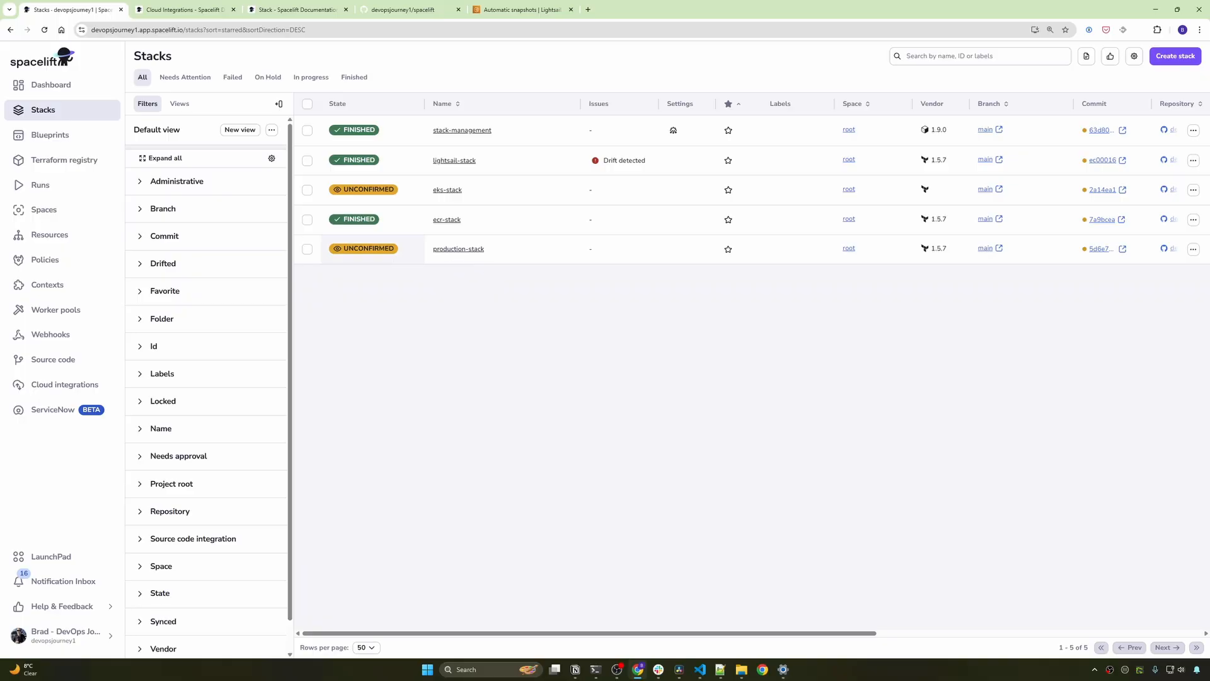
click(461, 249)
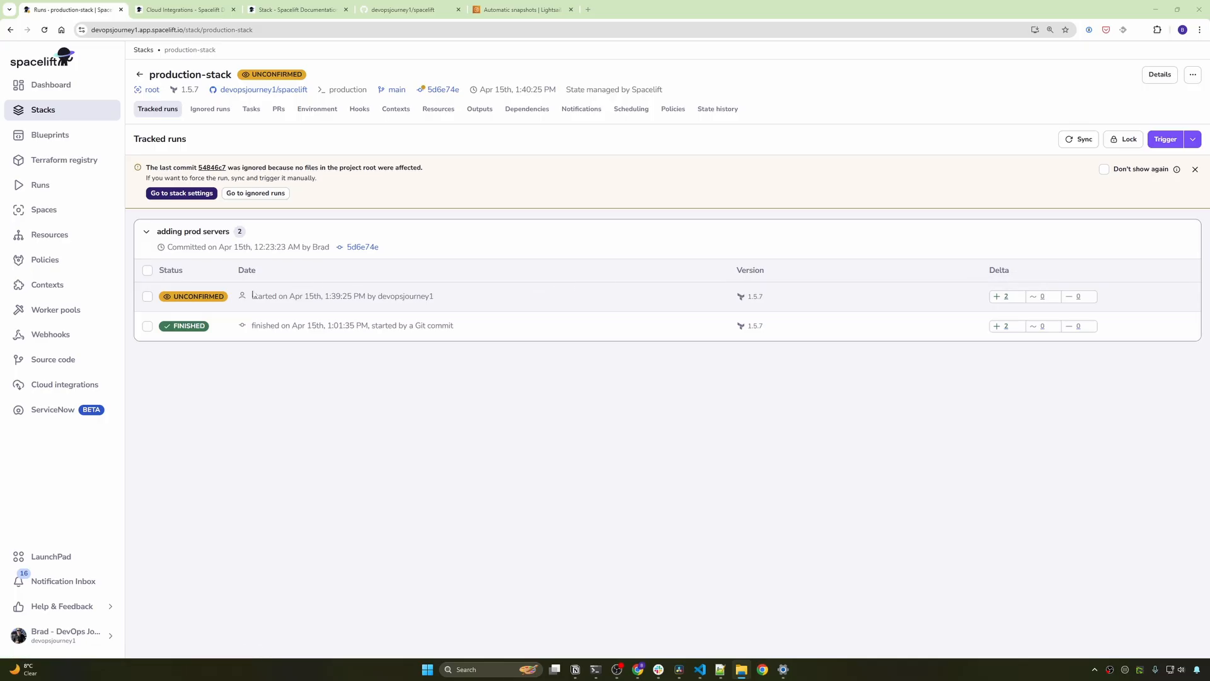
- Review the adding prod servers planning log, confirm it to add 2 resources, and return to Stacks
click(272, 298)
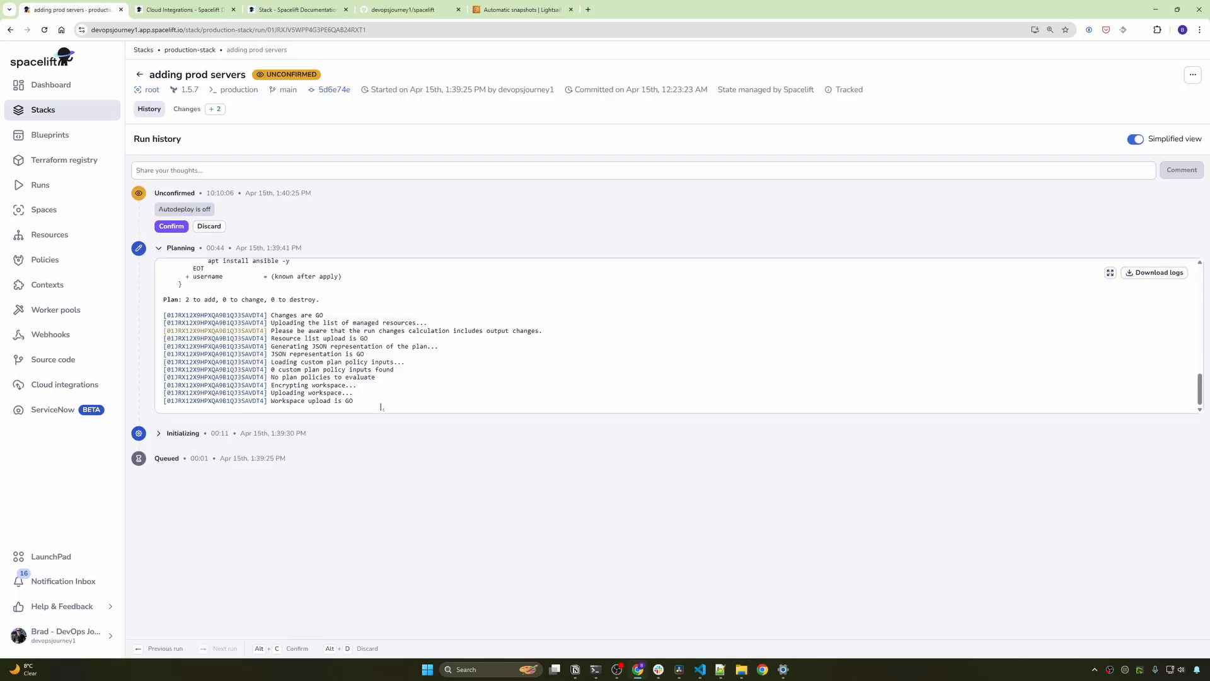
drag(381, 406, 295, 328)
scroll(295, 329, up, 1)
scroll(357, 329, up, 3)
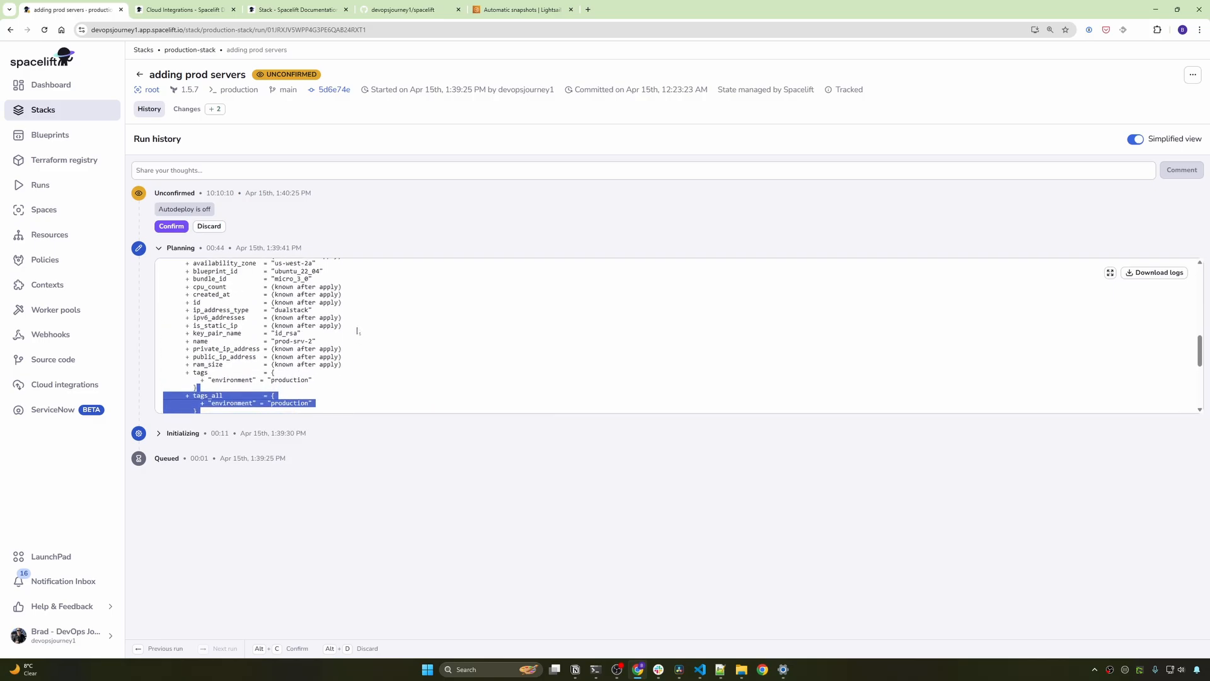
drag(357, 335, 164, 328)
scroll(164, 327, up, 2)
scroll(165, 327, up, 3)
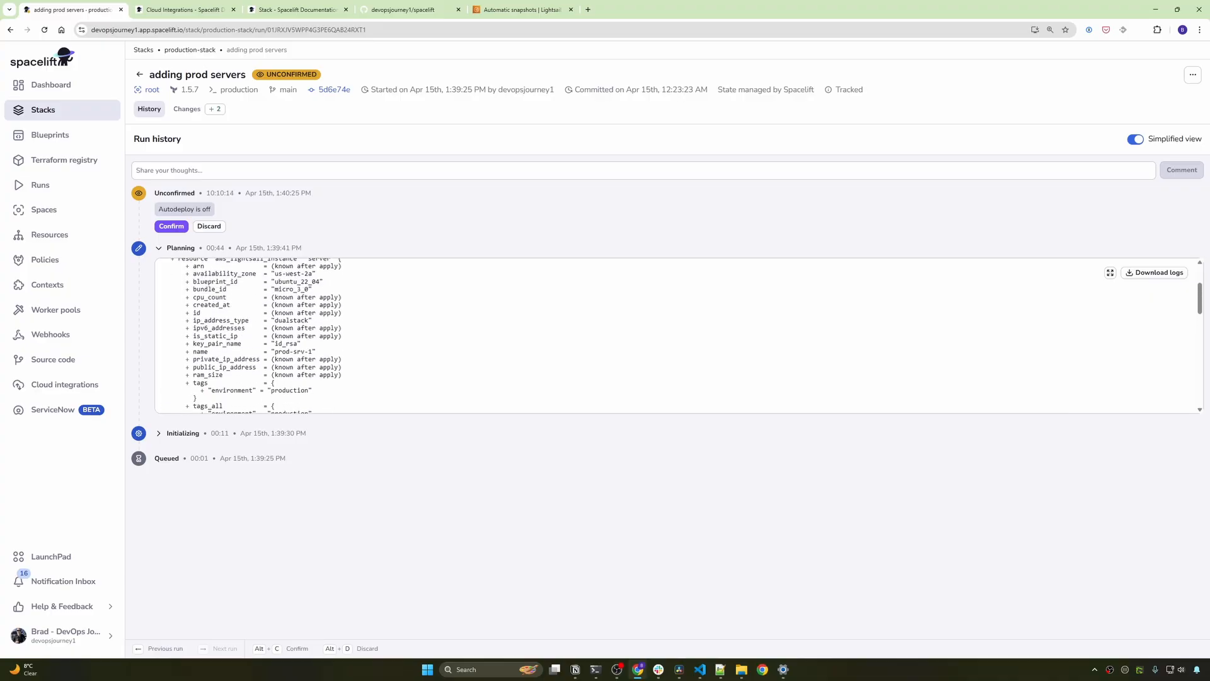
scroll(165, 327, down, 5)
scroll(165, 328, down, 5)
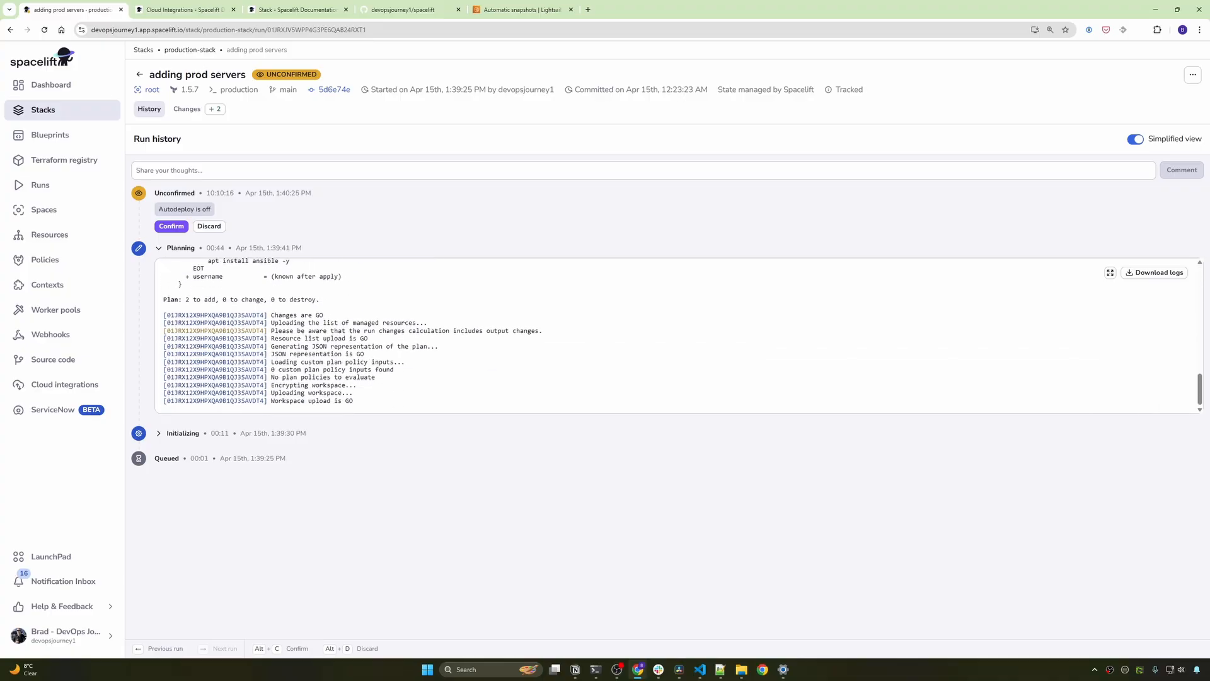
click(166, 227)
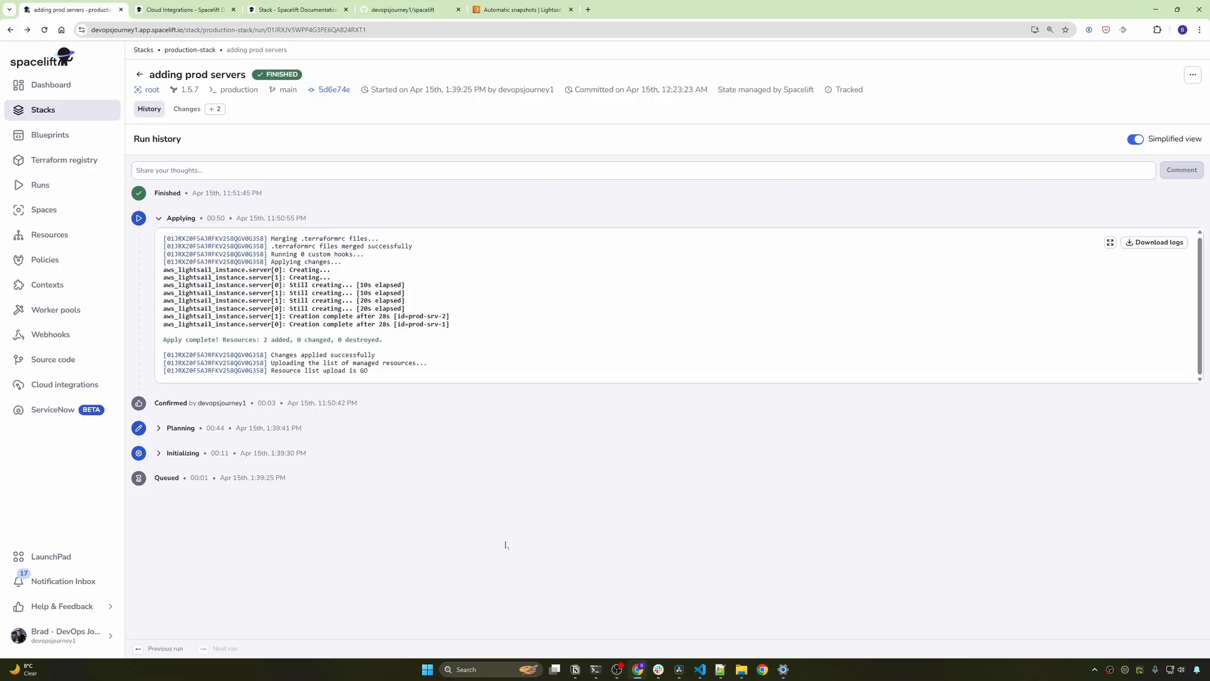
click(43, 110)
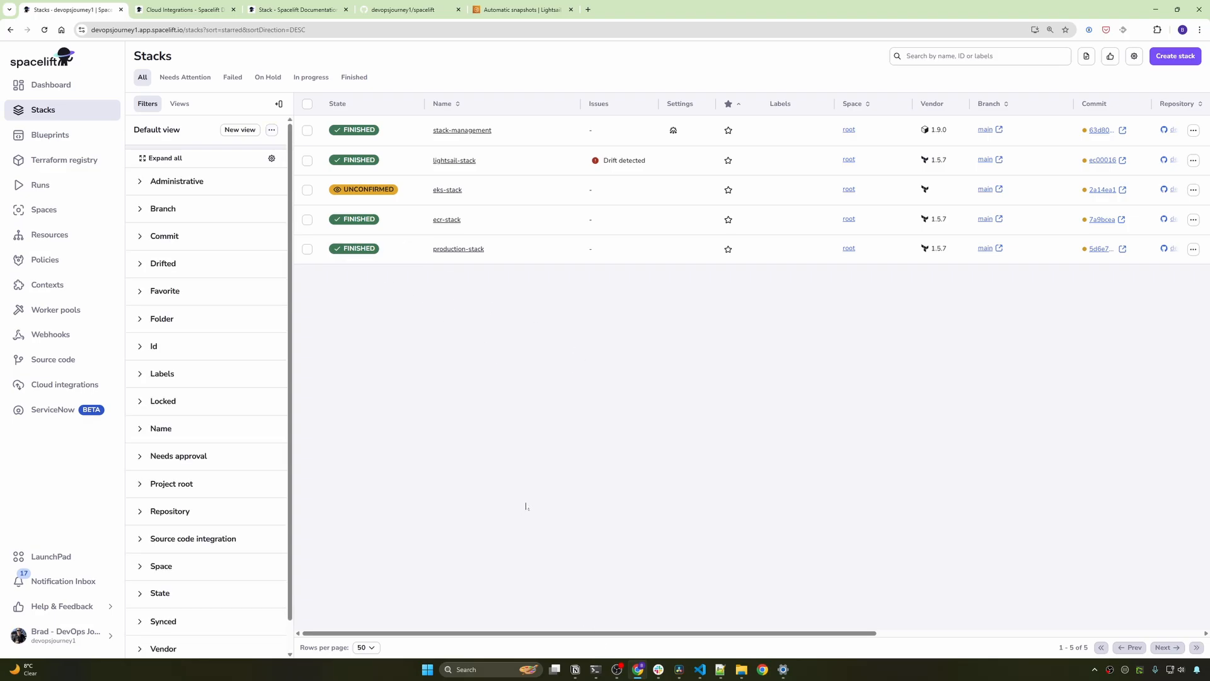
- Show the Lightsail instances prod-srv-1 and prod-srv-2 running with environment production tags
click(529, 9)
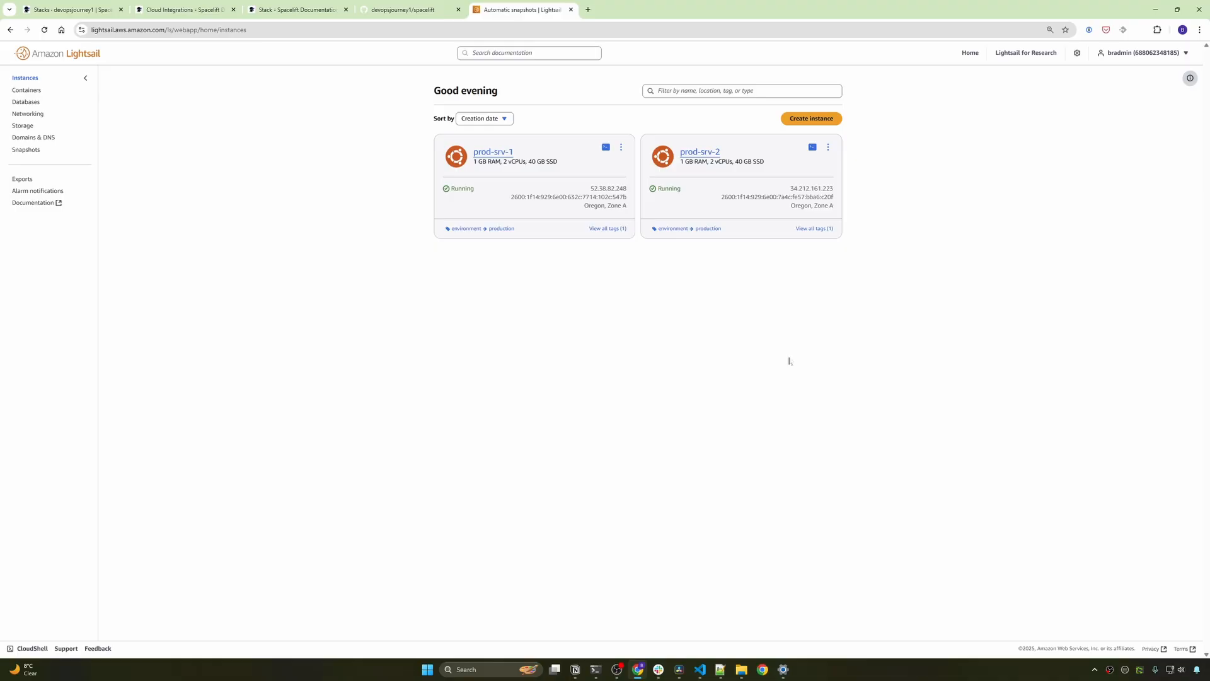
- Go back to the Spacelift Stacks tab showing production-stack finished and lightsail-stack drifted
key(ctrl+Tab)
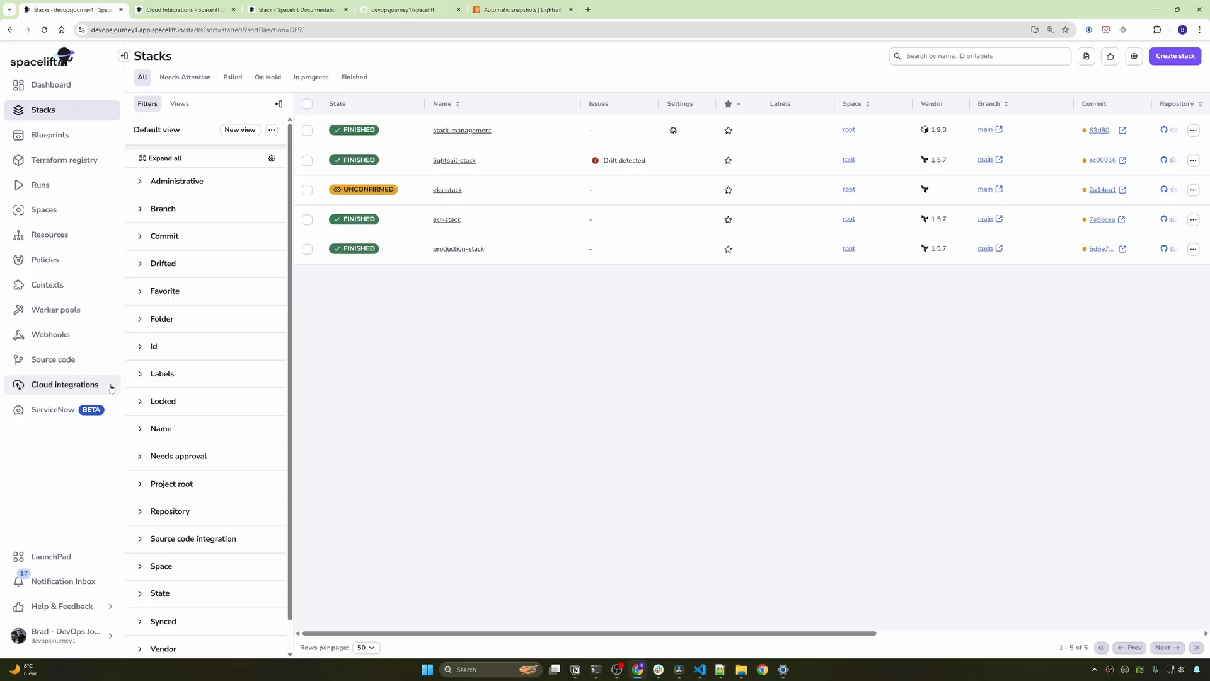
click(89, 385)
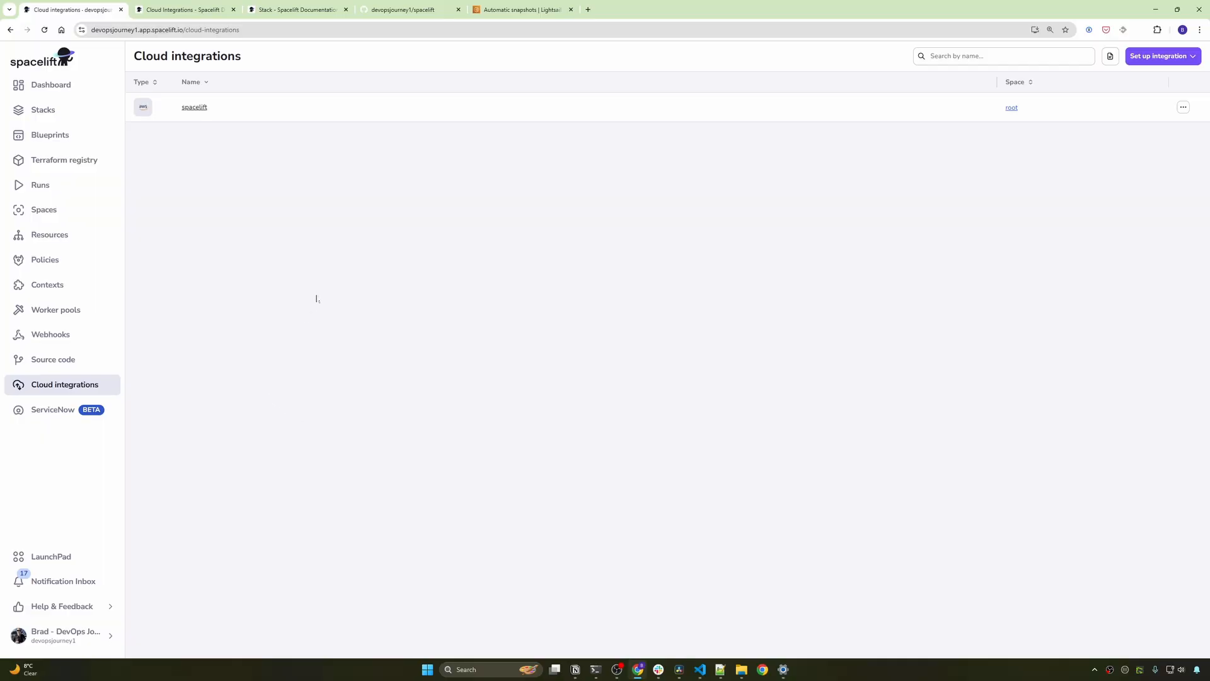
click(1163, 56)
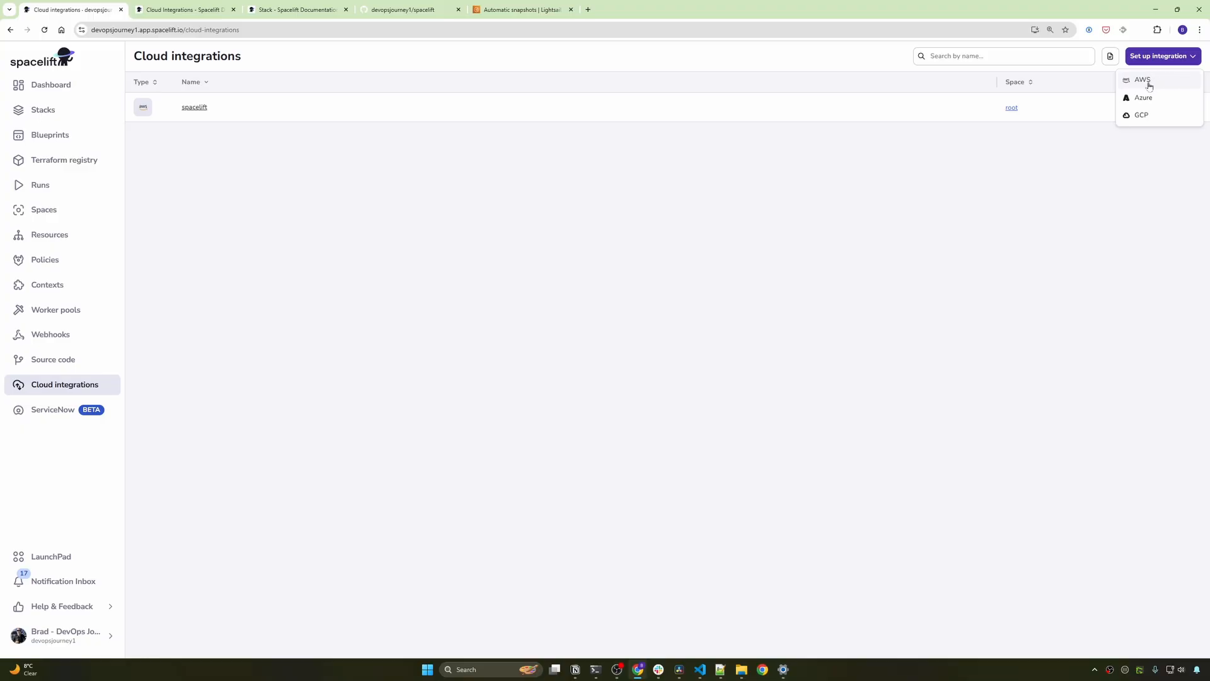
click(1149, 85)
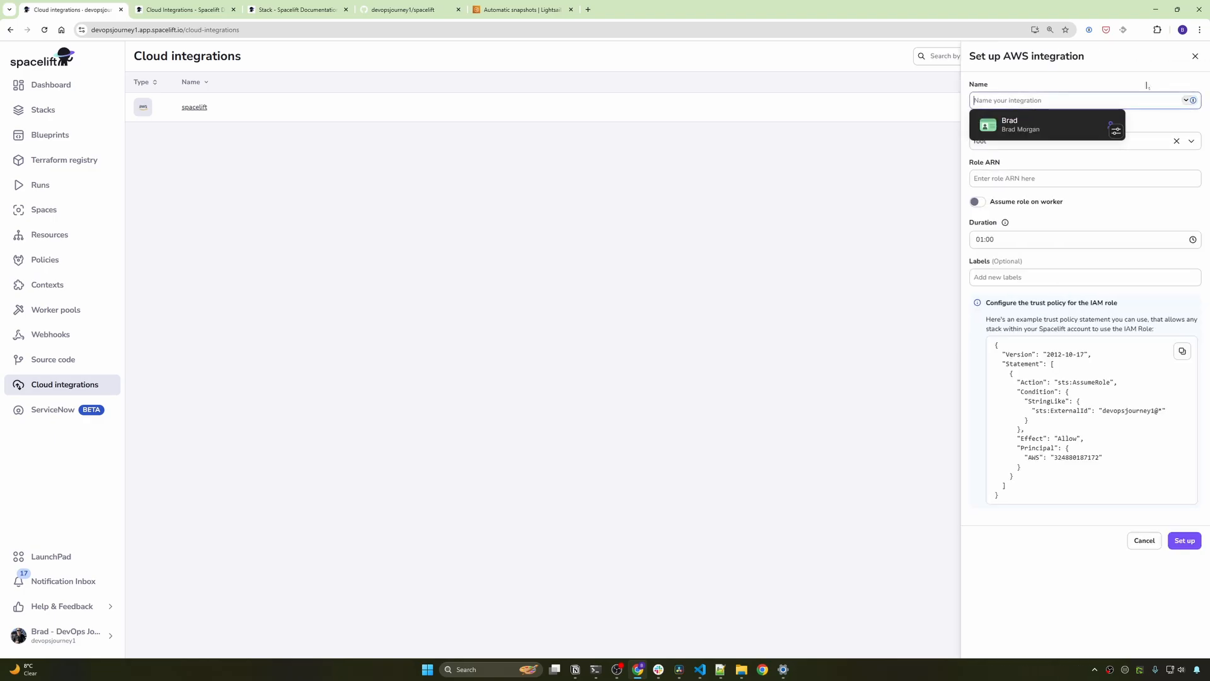
click(1027, 191)
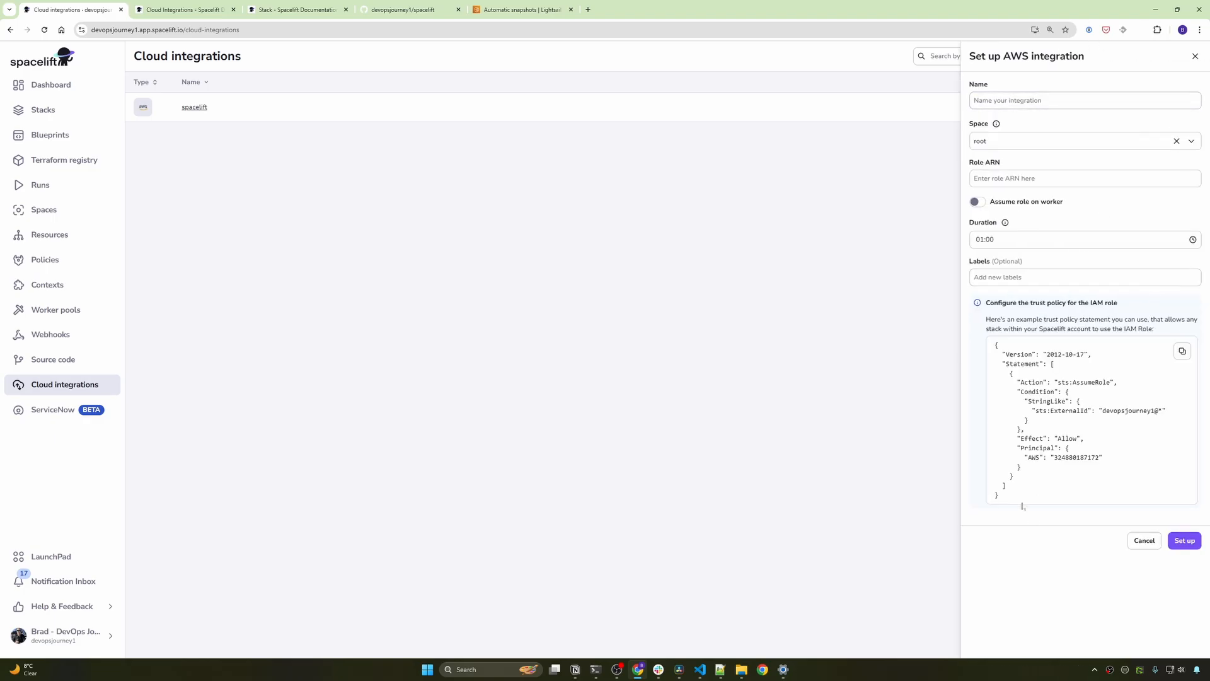
drag(1022, 506, 987, 343)
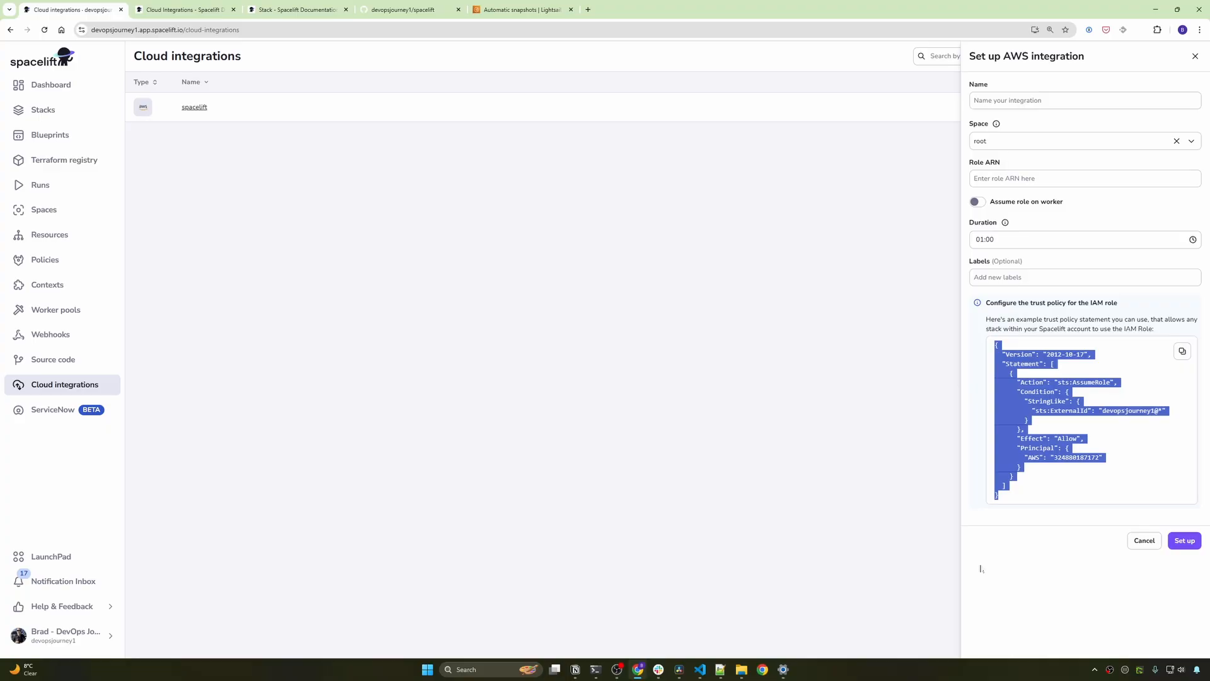
key(alt+Tab)
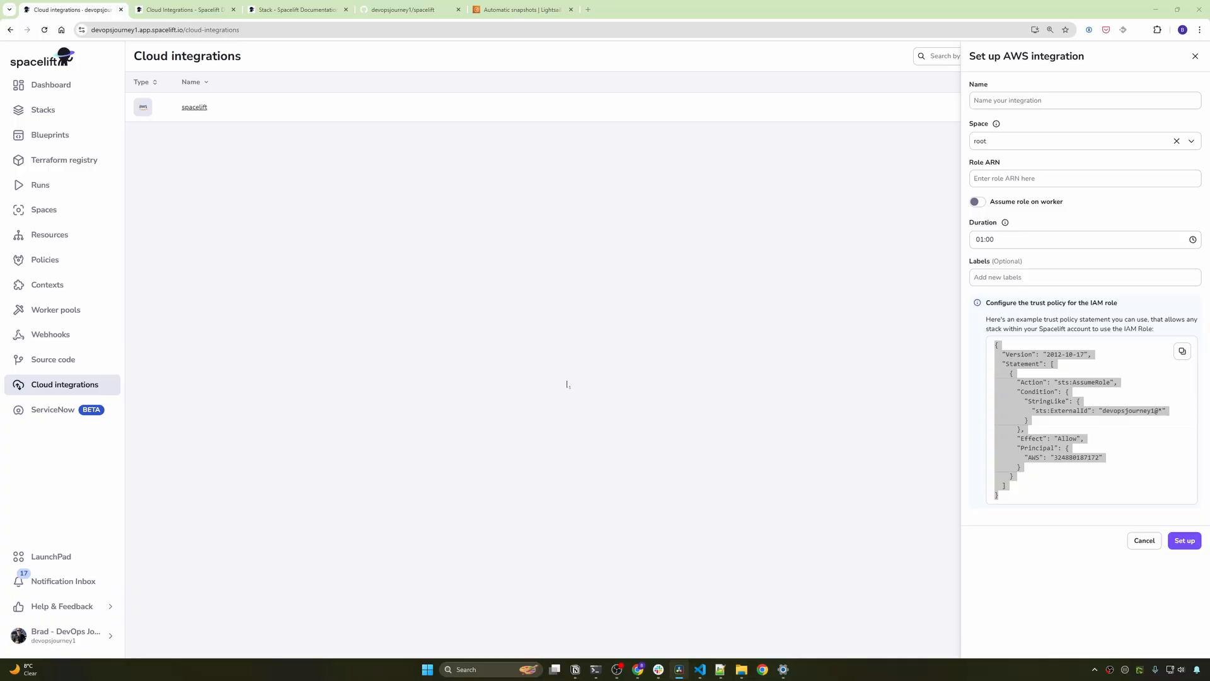
click(510, 205)
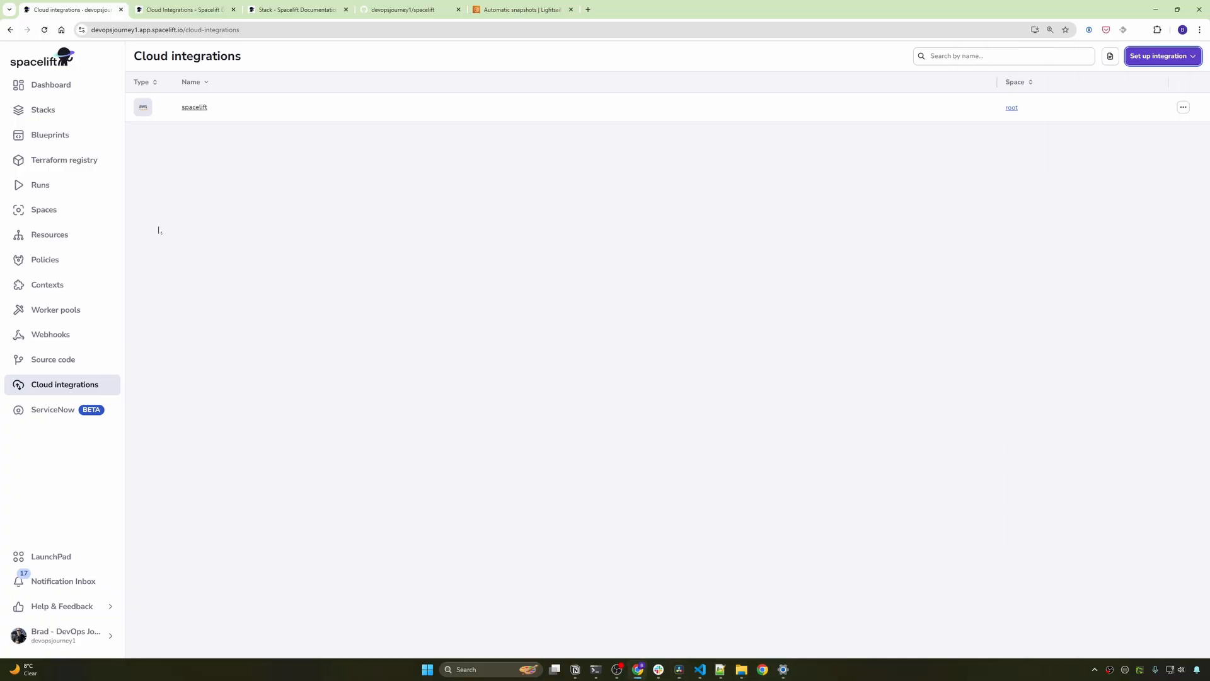
click(48, 110)
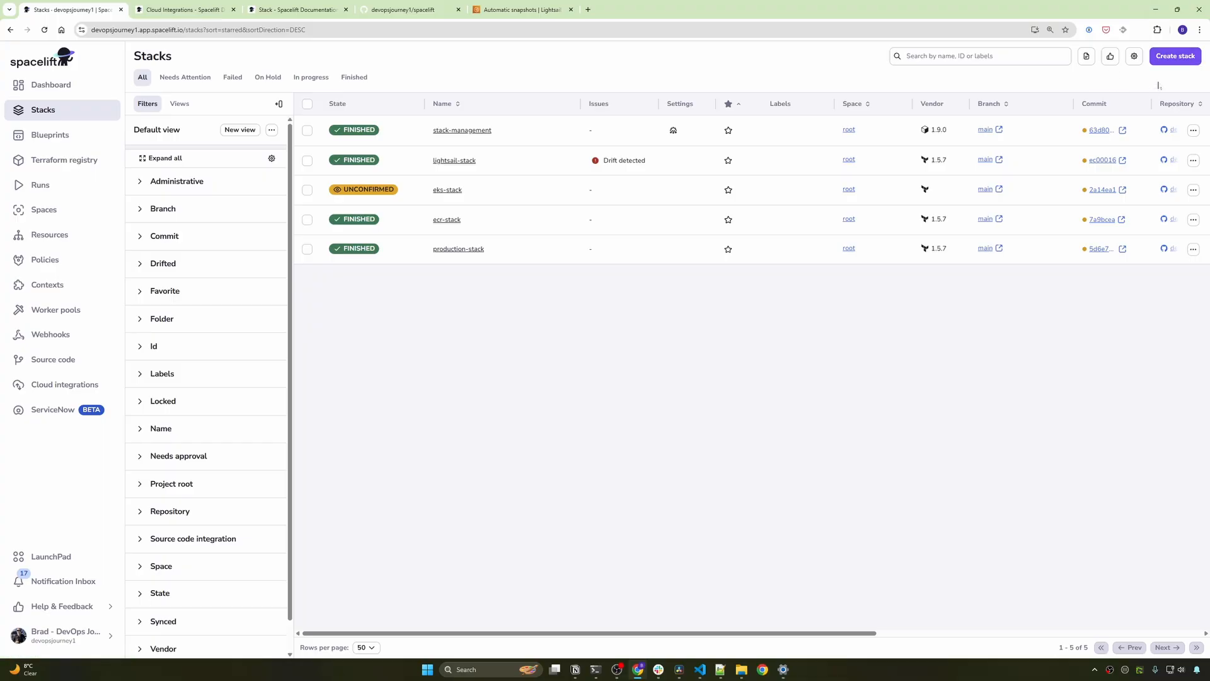
- Start a new stack named 'demo' with the page zoomed to 150%
click(1174, 59)
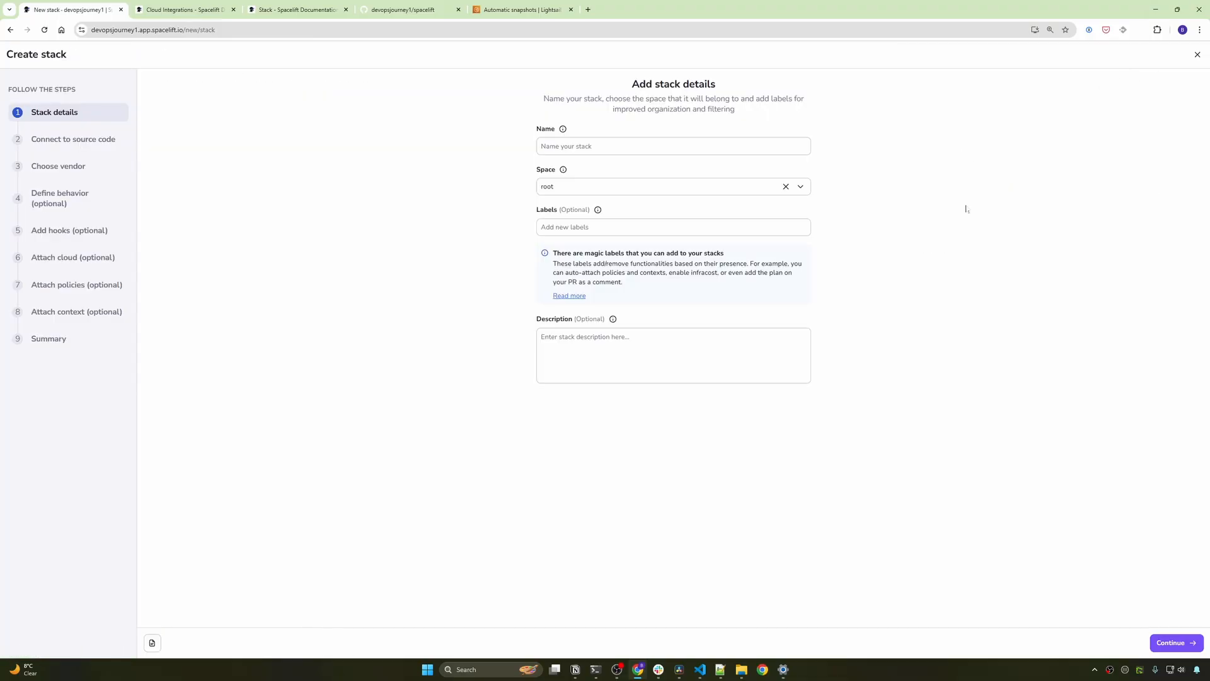
key(ctrl+plus)
key(ctrl+plus)
key(ctrl+plus)
text(demo)
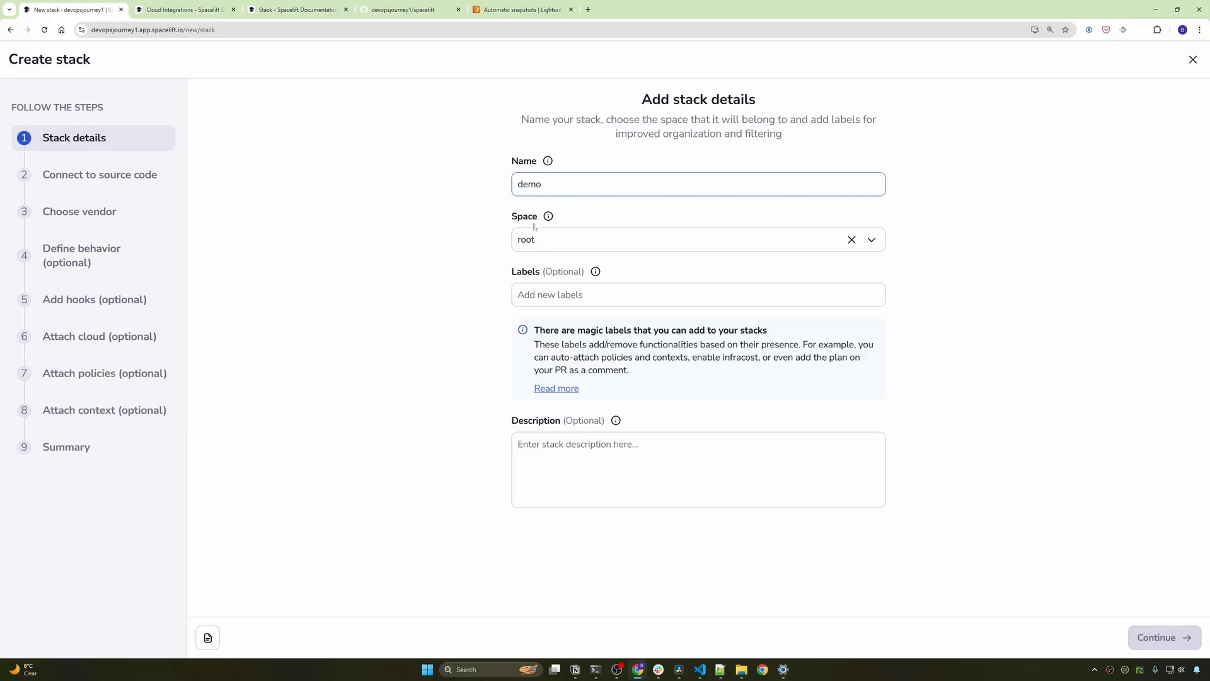
click(429, 322)
click(1157, 637)
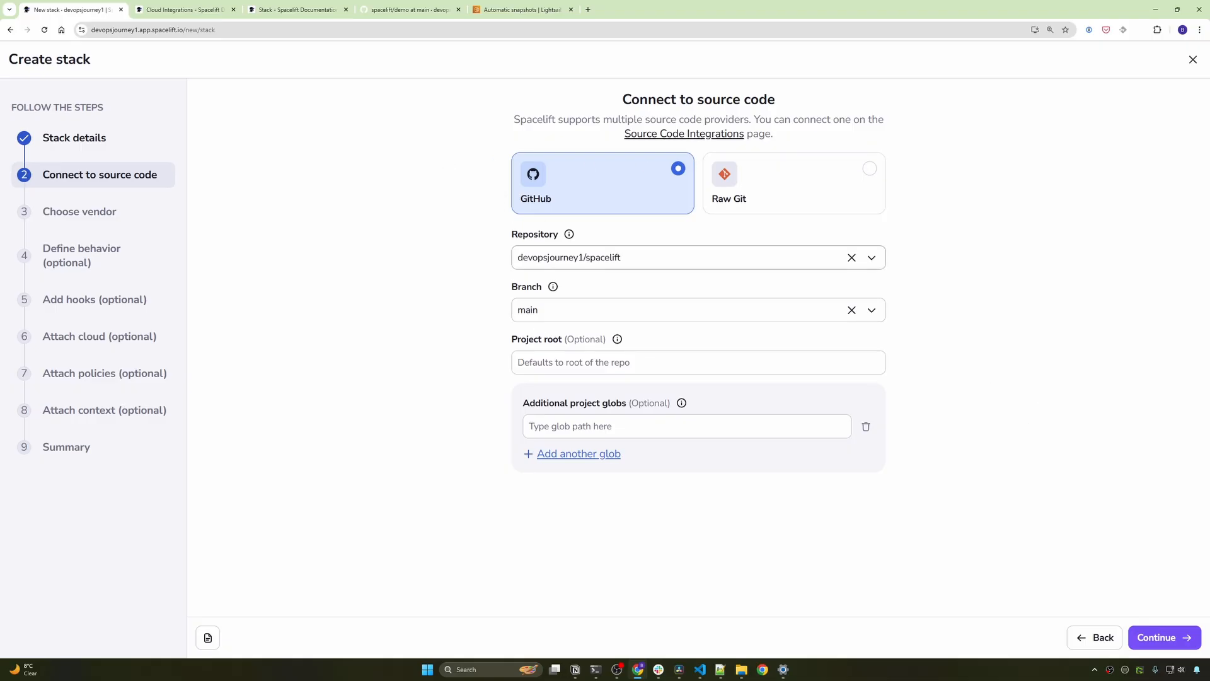
- Keep branch main and, after checking the repo's demo folder, set Project root to demo
click(599, 311)
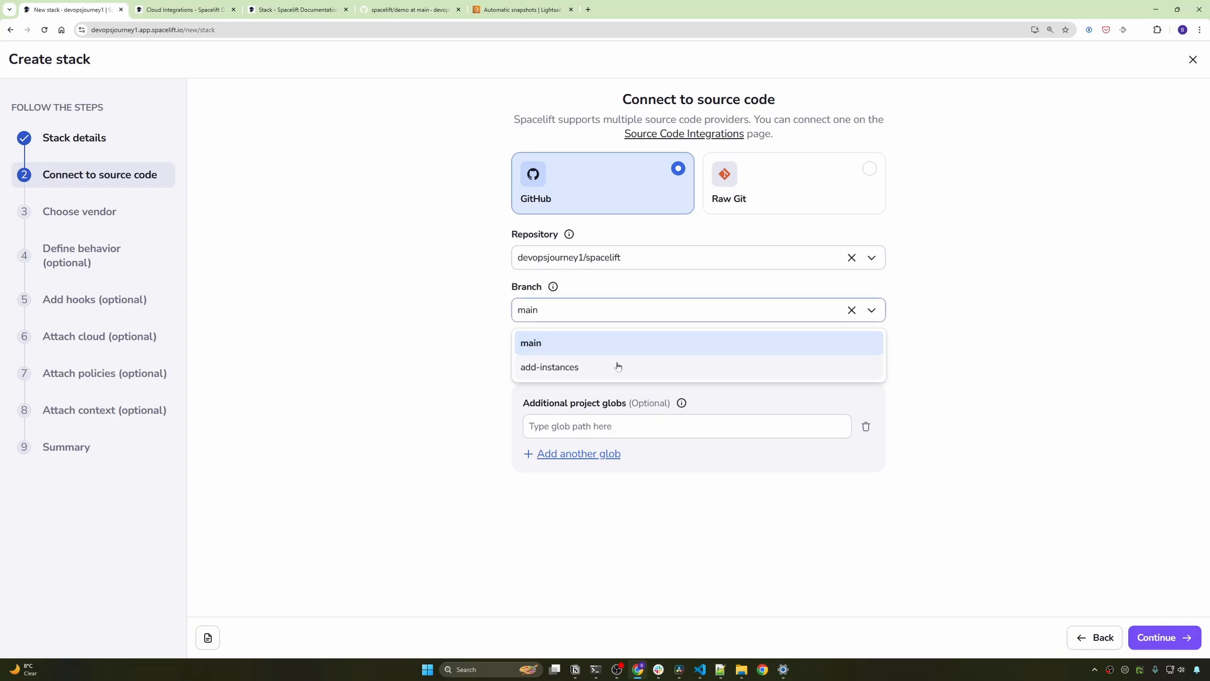
click(703, 341)
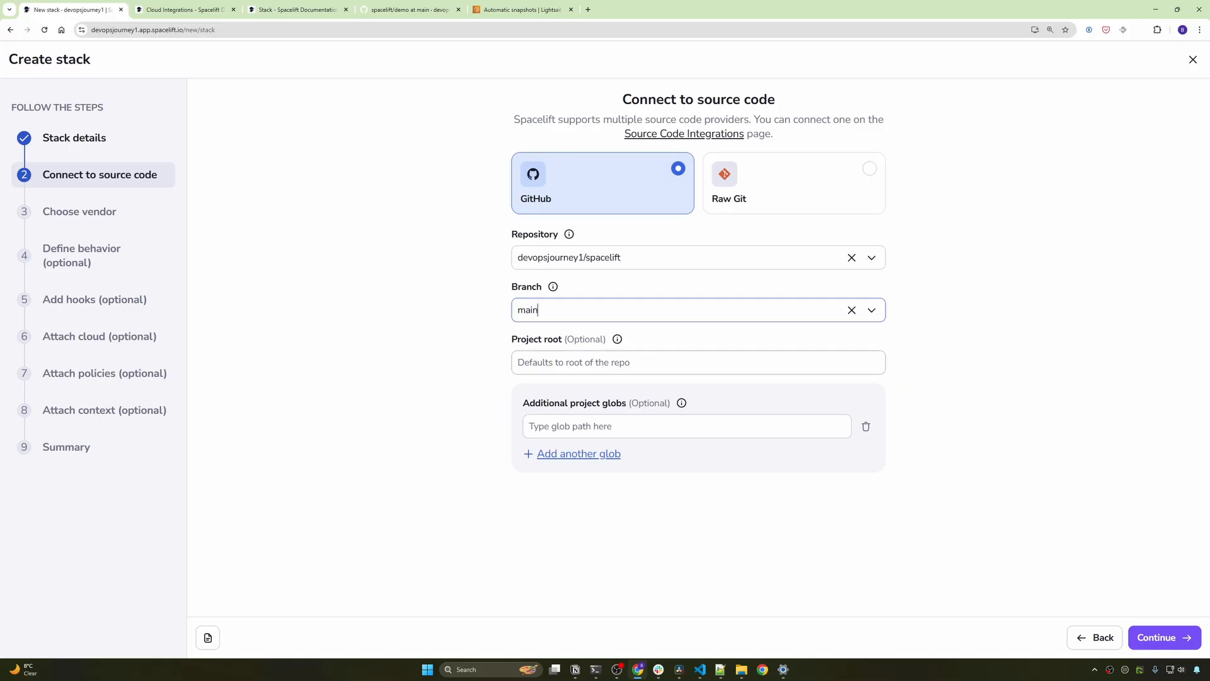
click(490, 386)
drag(563, 341, 511, 345)
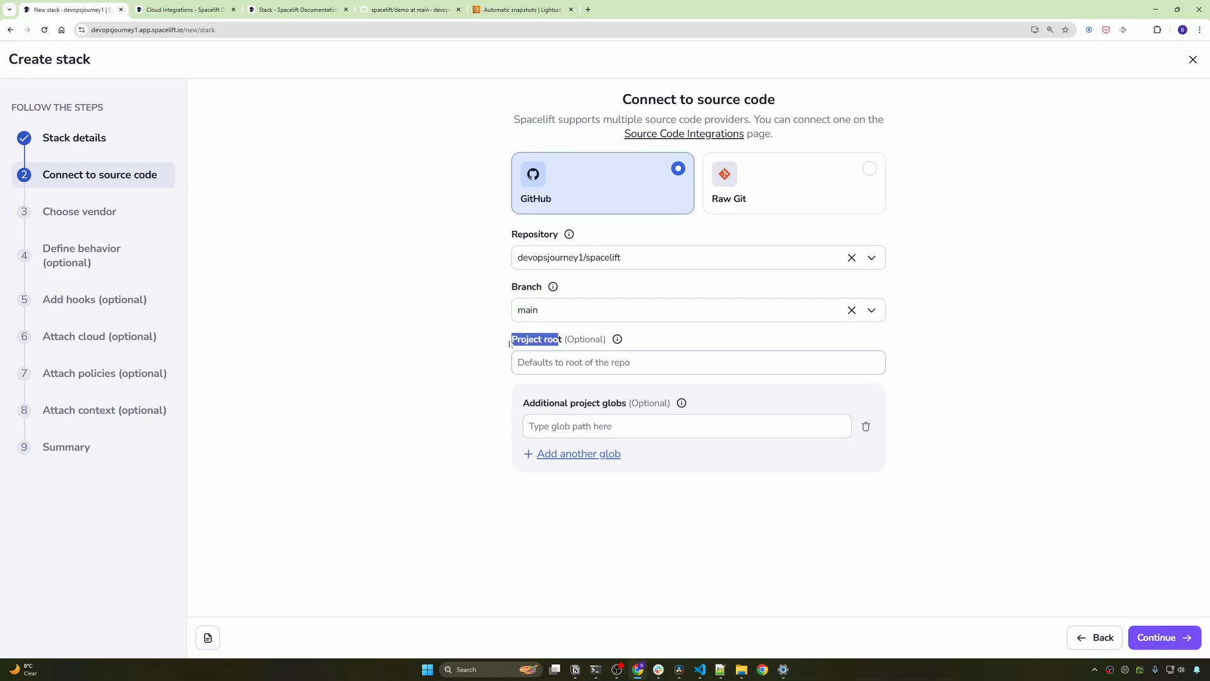
click(472, 369)
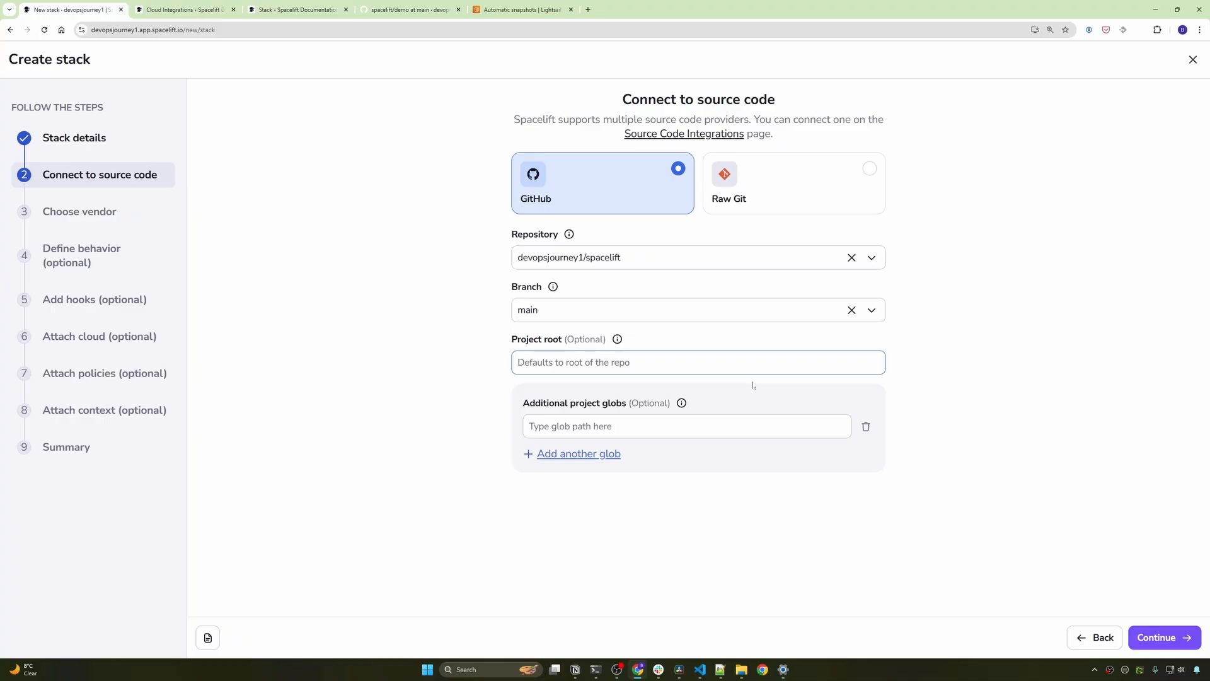
click(411, 9)
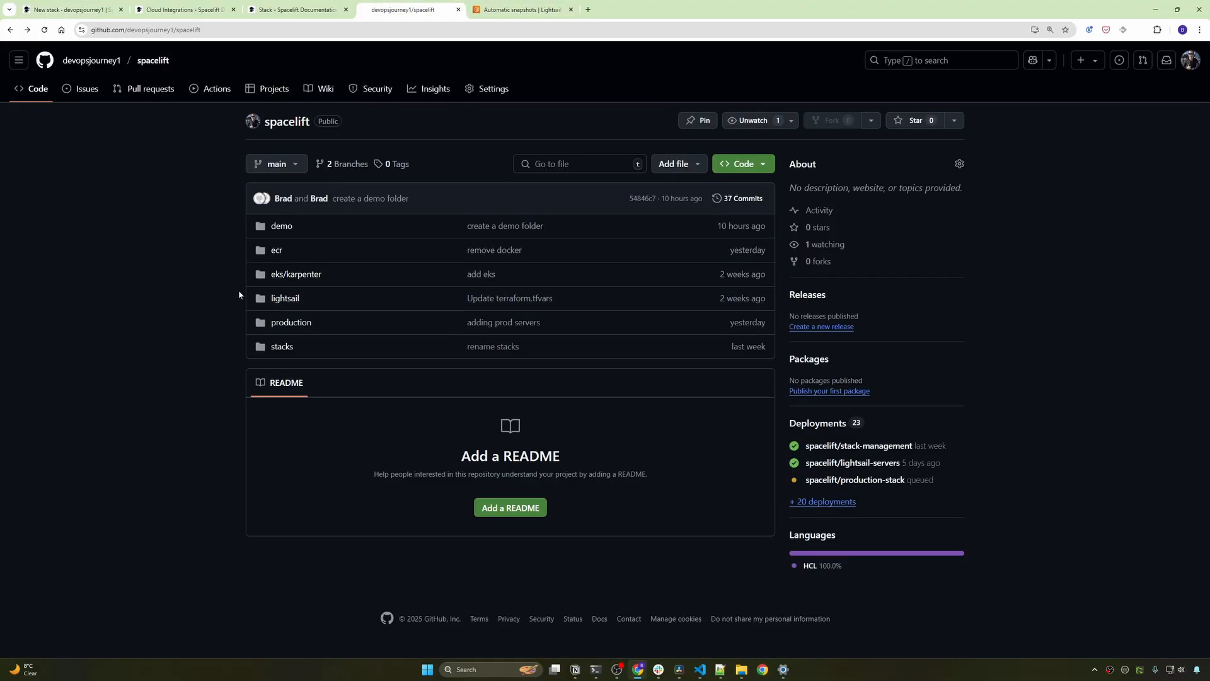
click(281, 227)
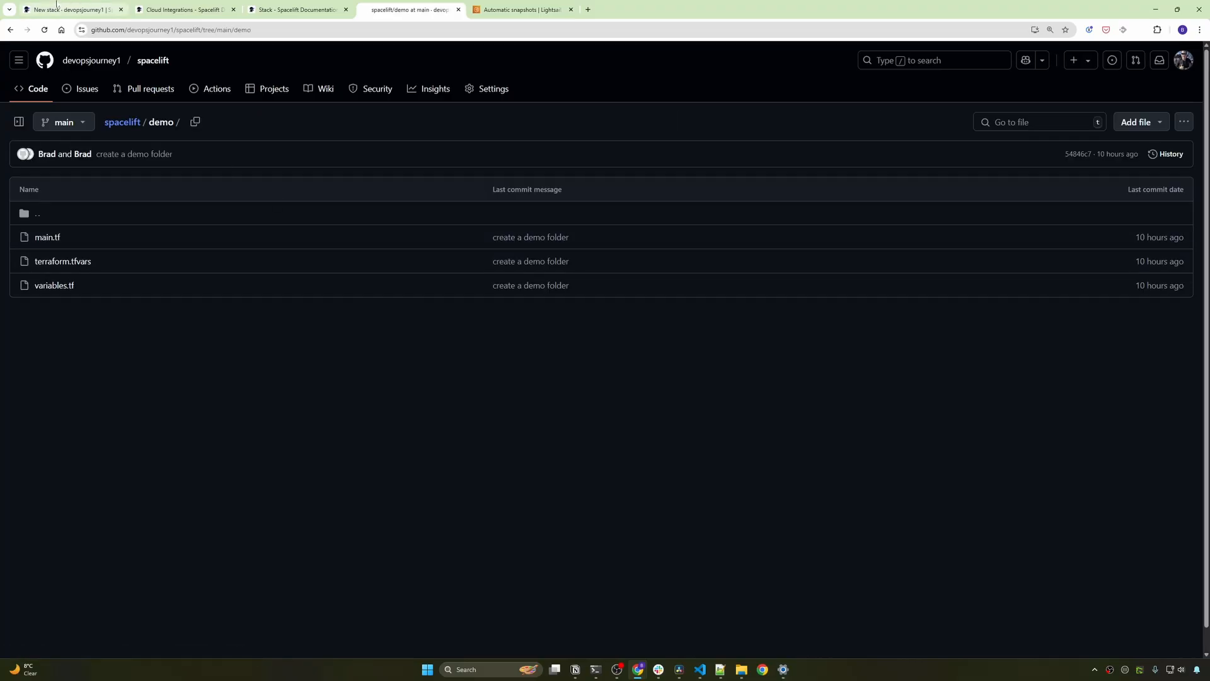
click(56, 8)
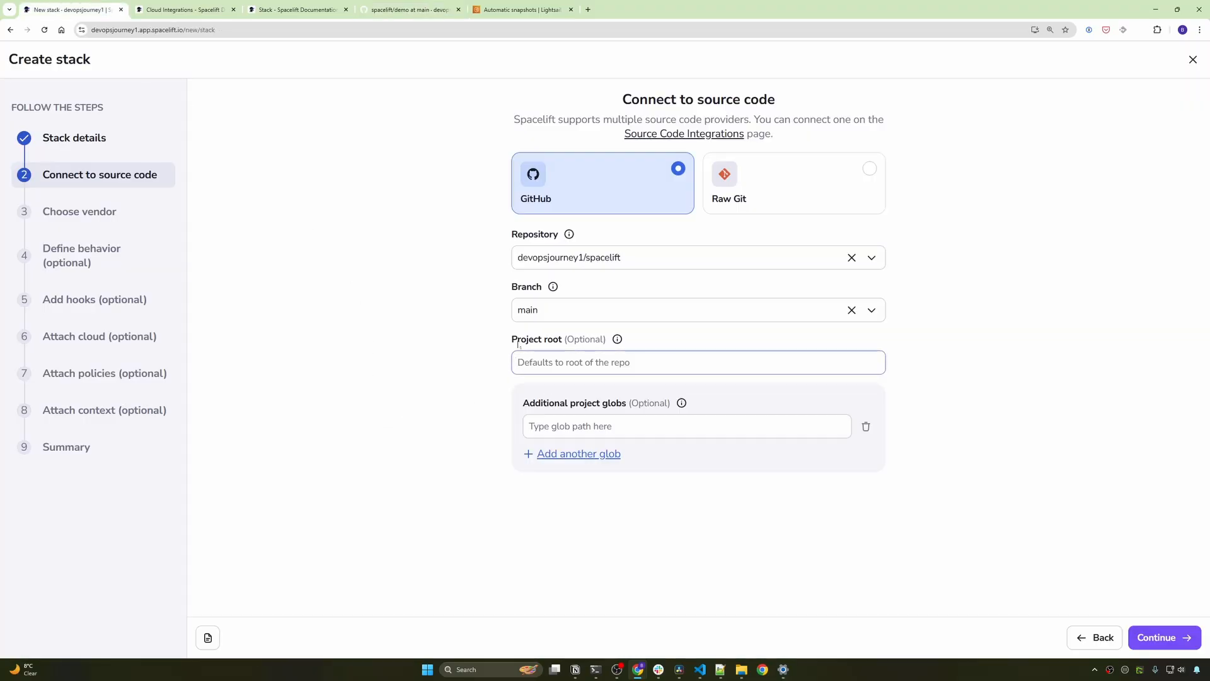
text(demo)
- Switch the workflow tool from OpenTofu to Terraform (FOSS), keeping version 1.5.7
click(1174, 640)
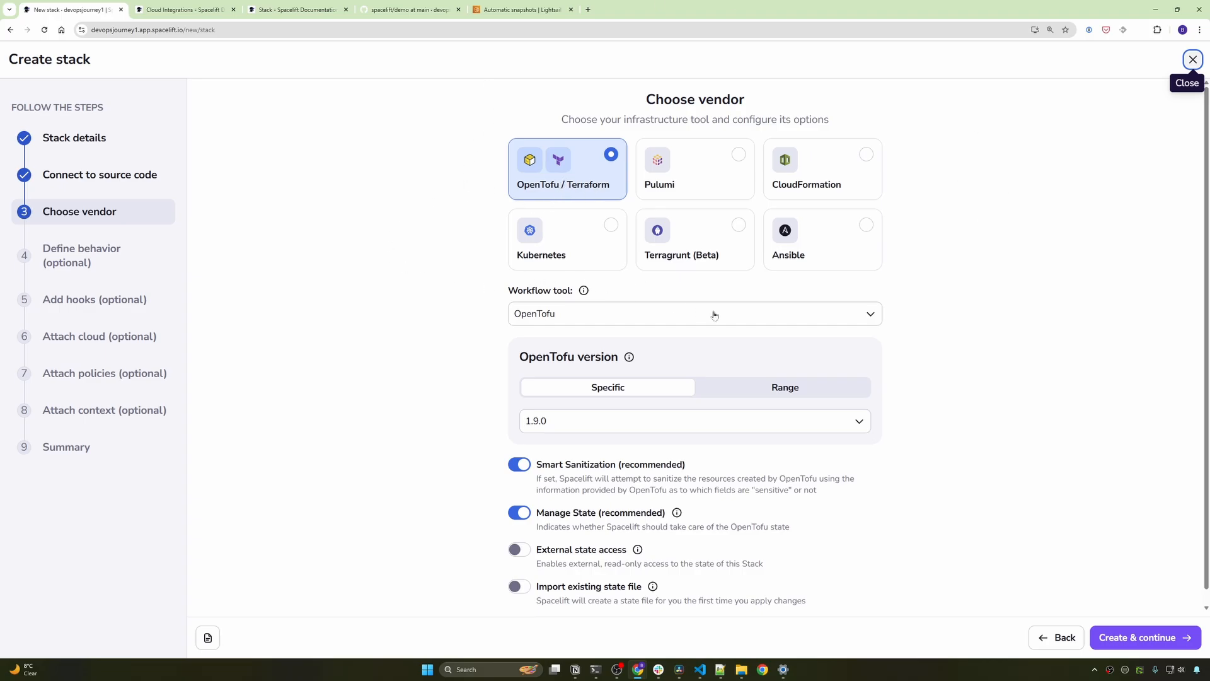
click(768, 323)
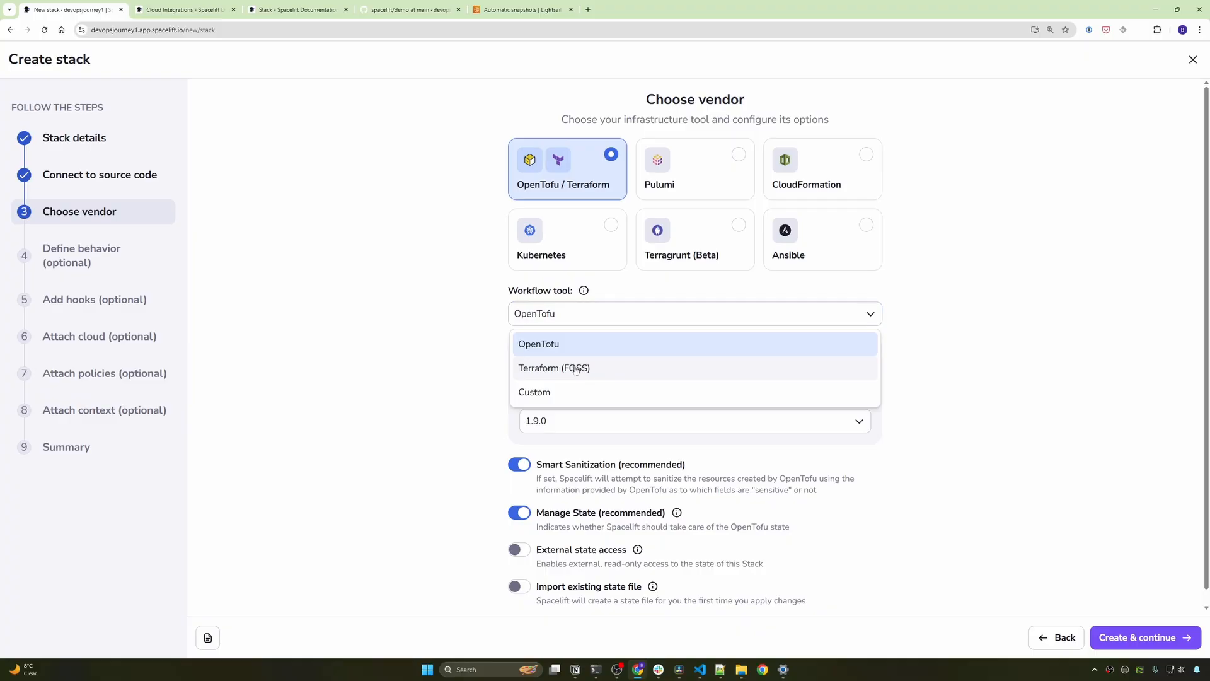
click(582, 369)
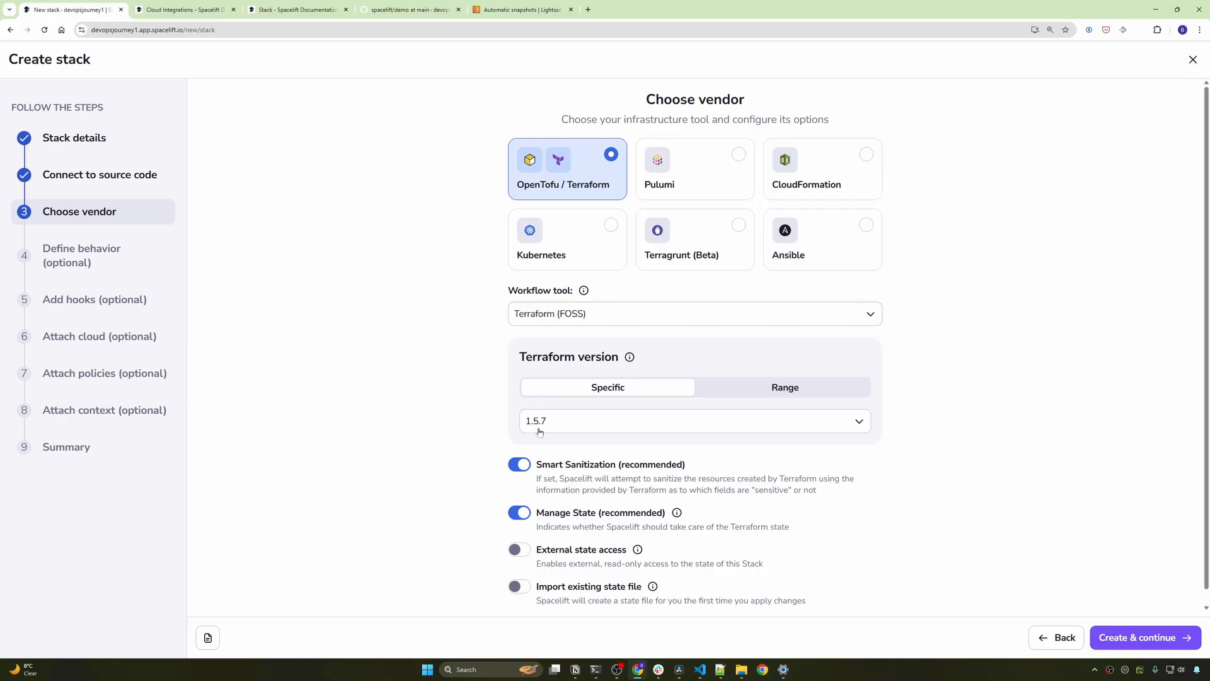
scroll(445, 418, down, 1)
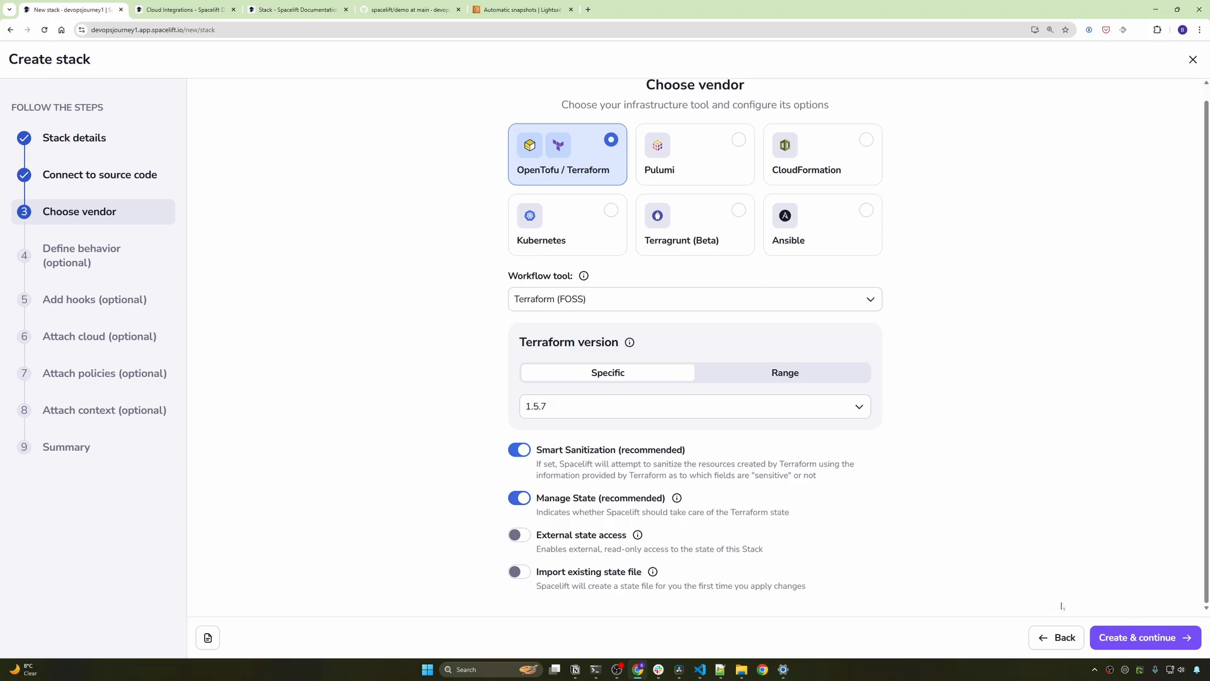
- Create the stack with the Terraform vendor settings and continue to Define behavior
click(1175, 644)
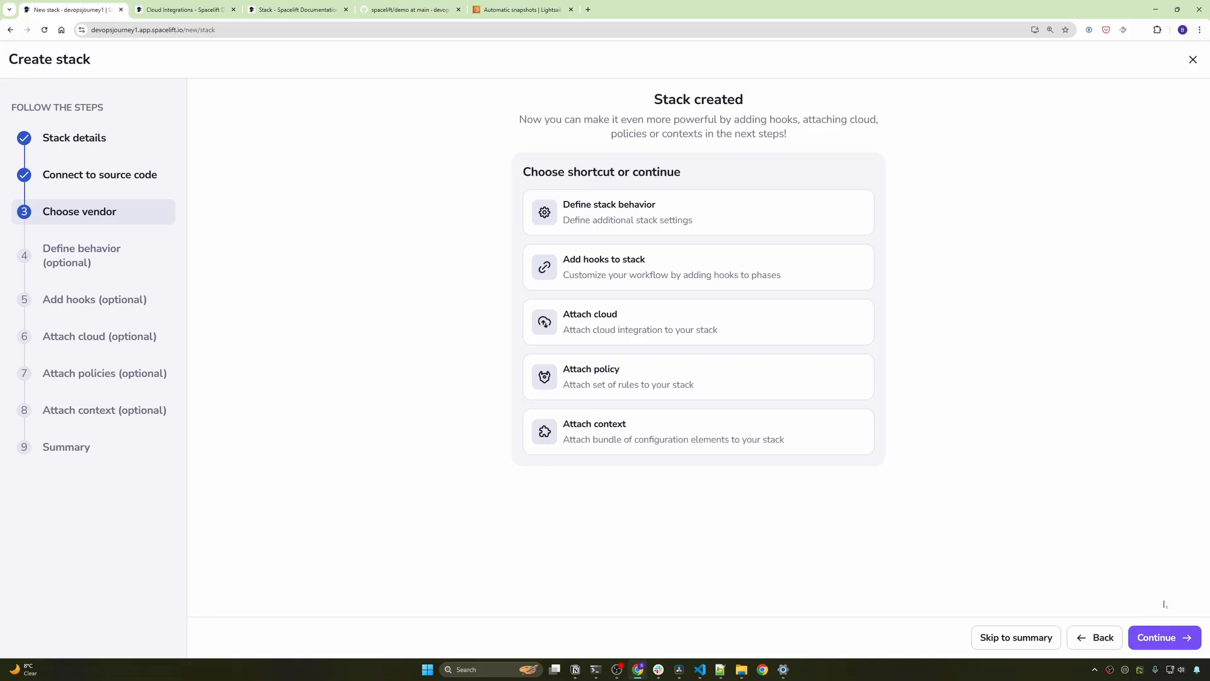
click(1161, 637)
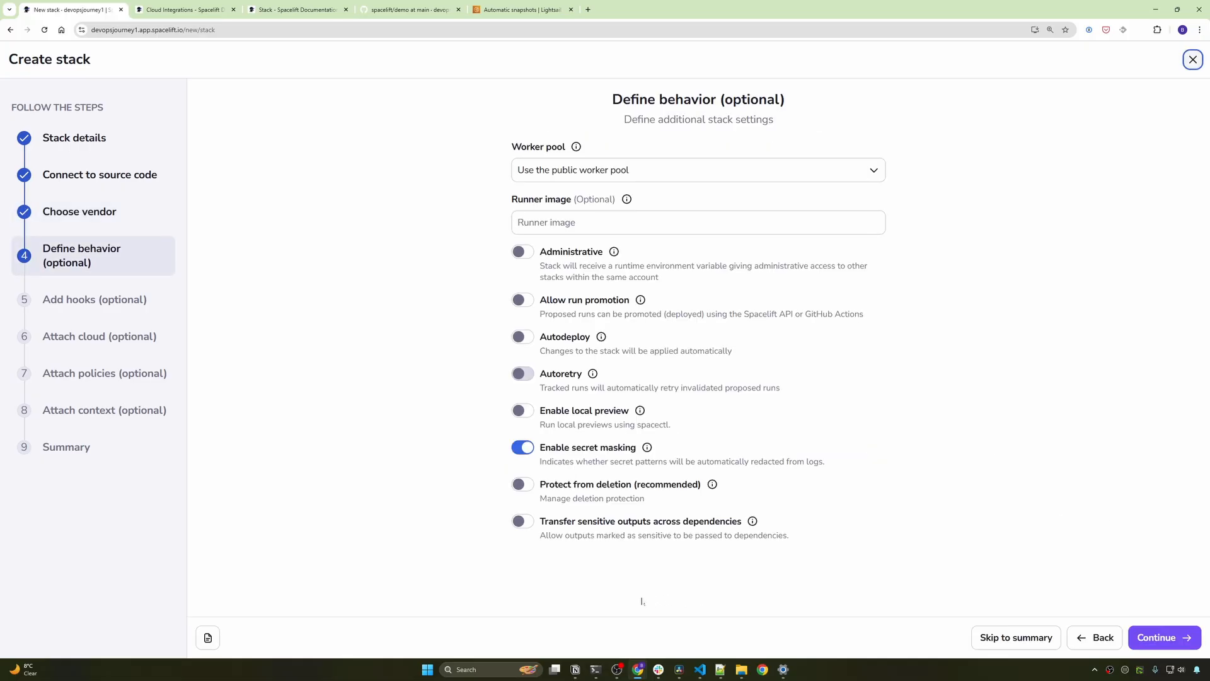
- Leave Administrative off, enable Protect from deletion, and save the behavior settings
click(1099, 362)
click(520, 255)
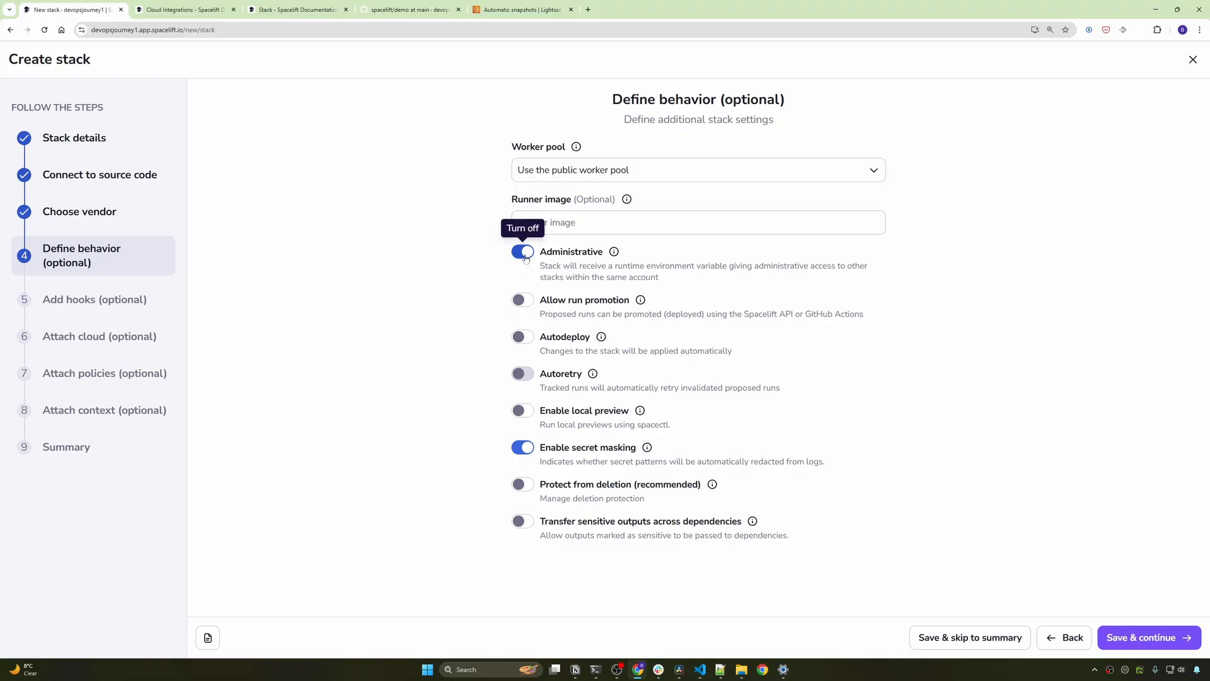
click(524, 255)
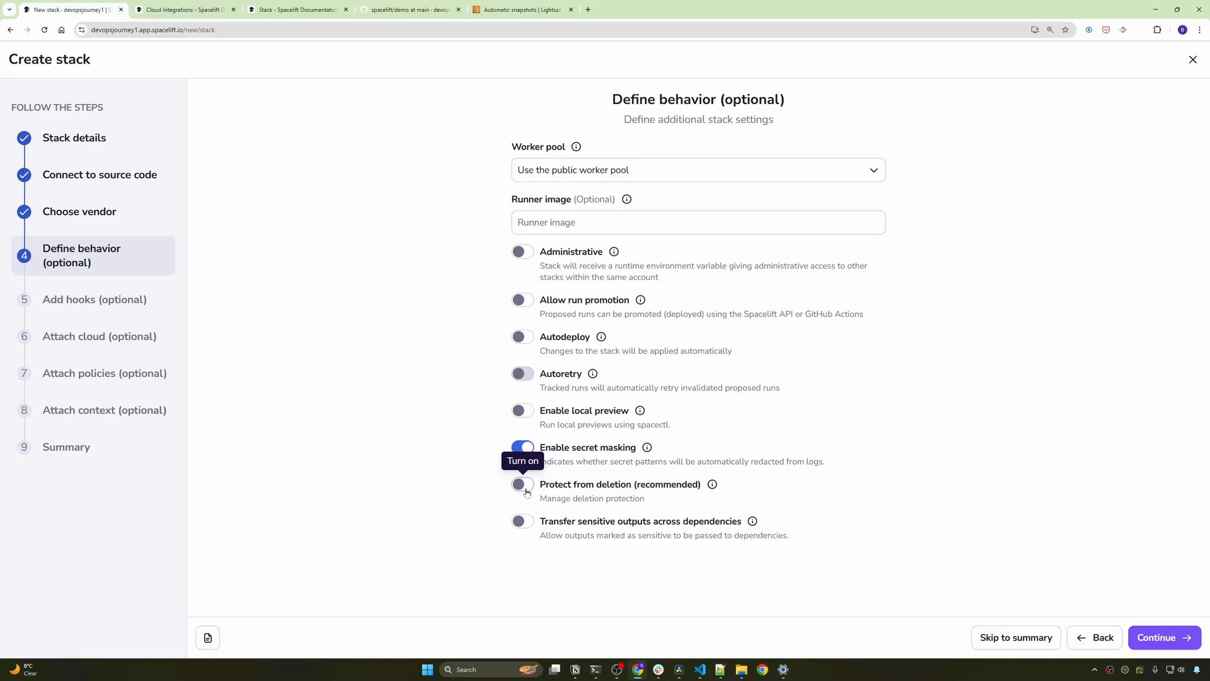
click(526, 489)
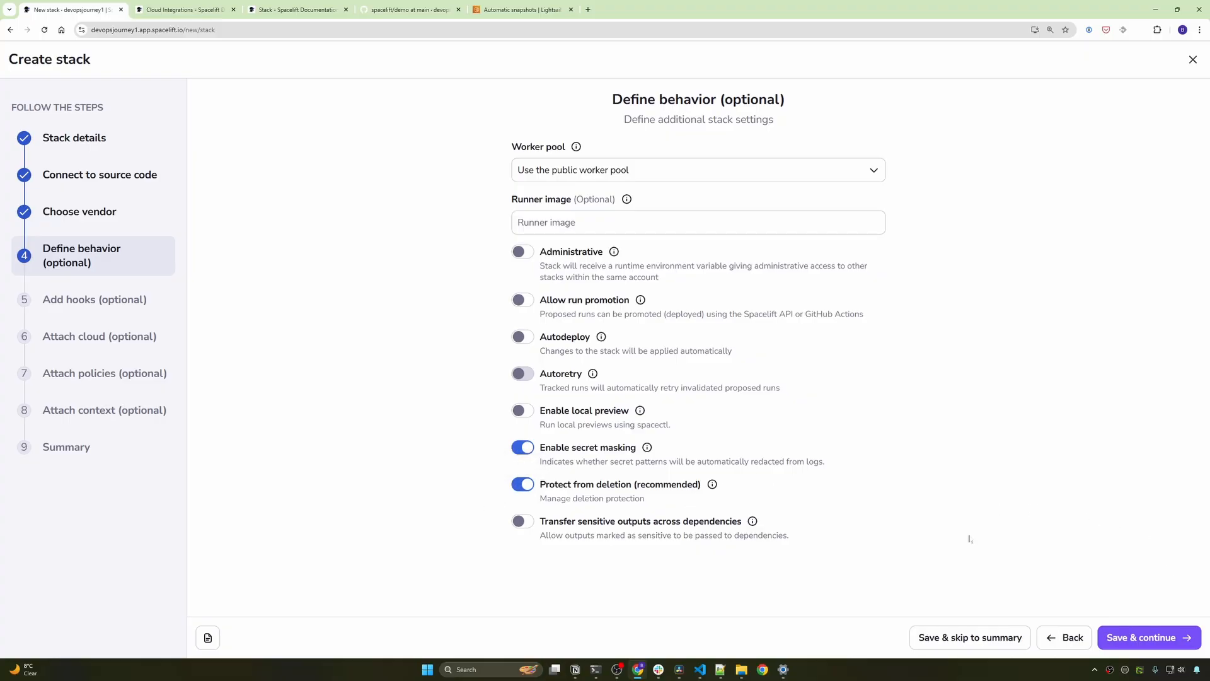
click(1149, 637)
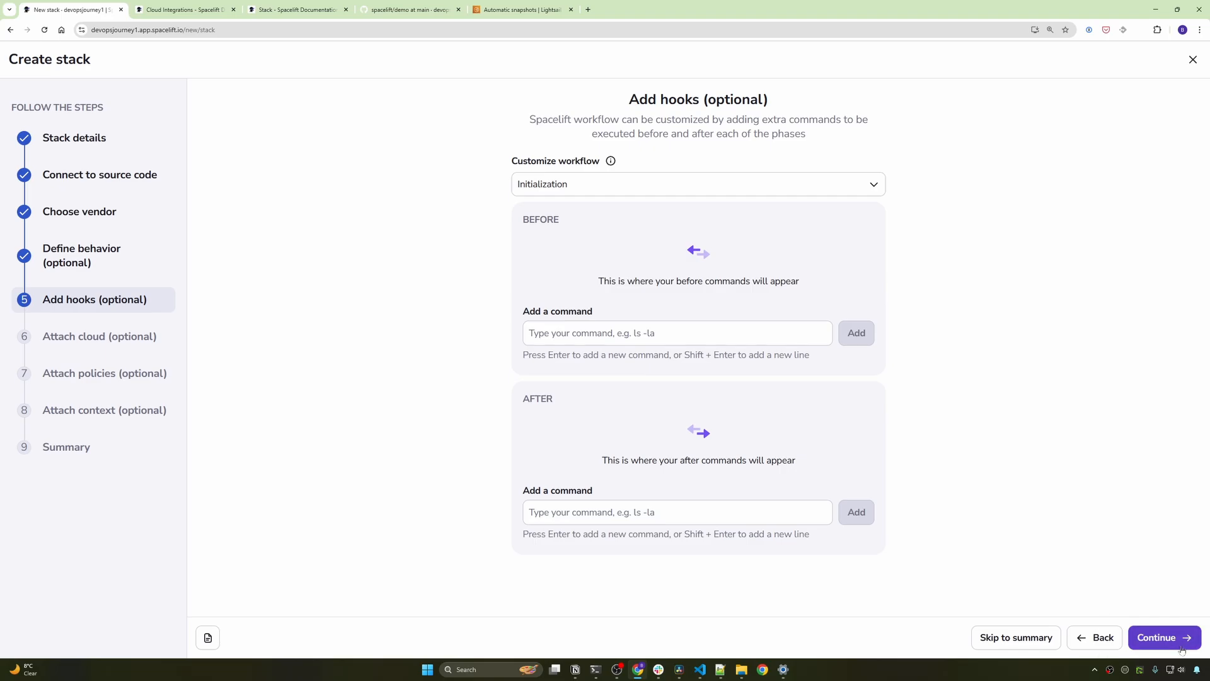
- Skip to the setup summary, review it, and confirm creation of the demo stack
click(1024, 639)
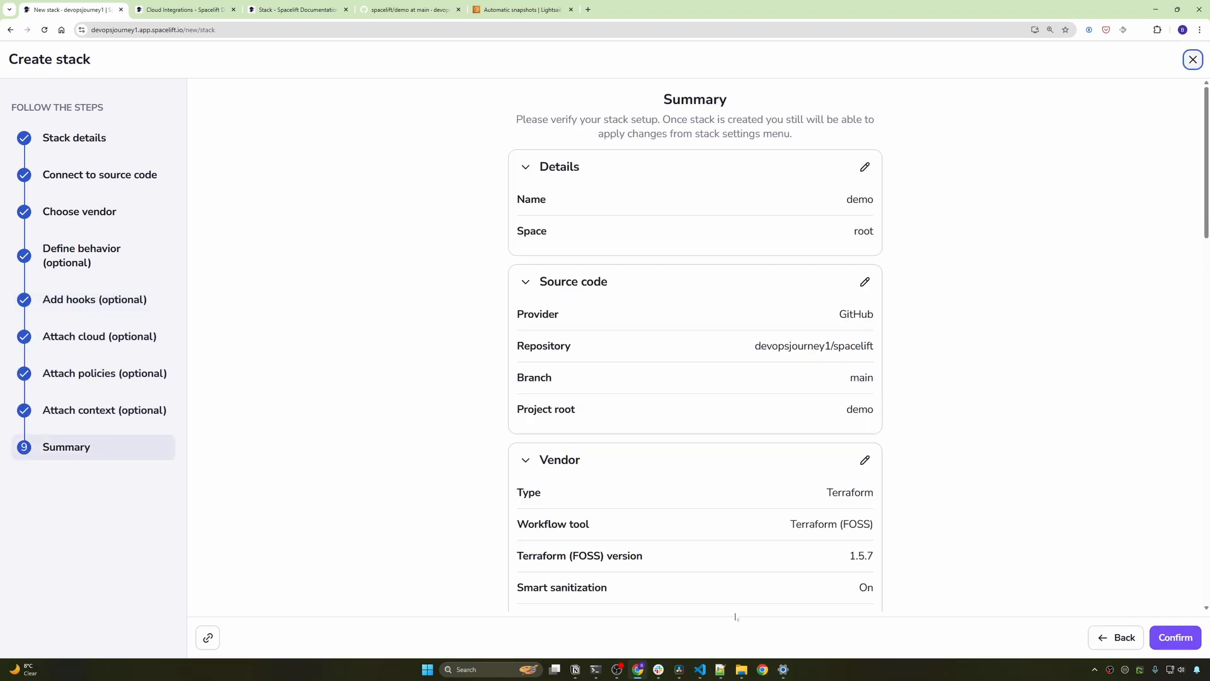
scroll(1010, 462, down, 4)
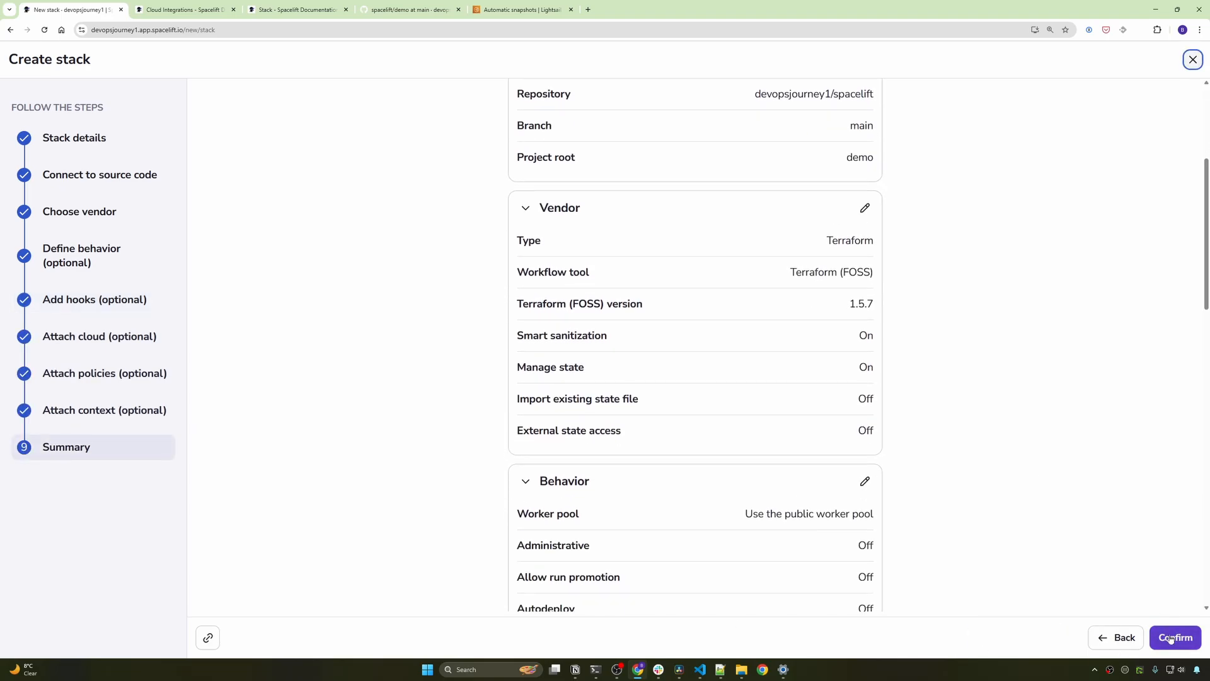
scroll(814, 432, down, 1)
scroll(816, 425, down, 3)
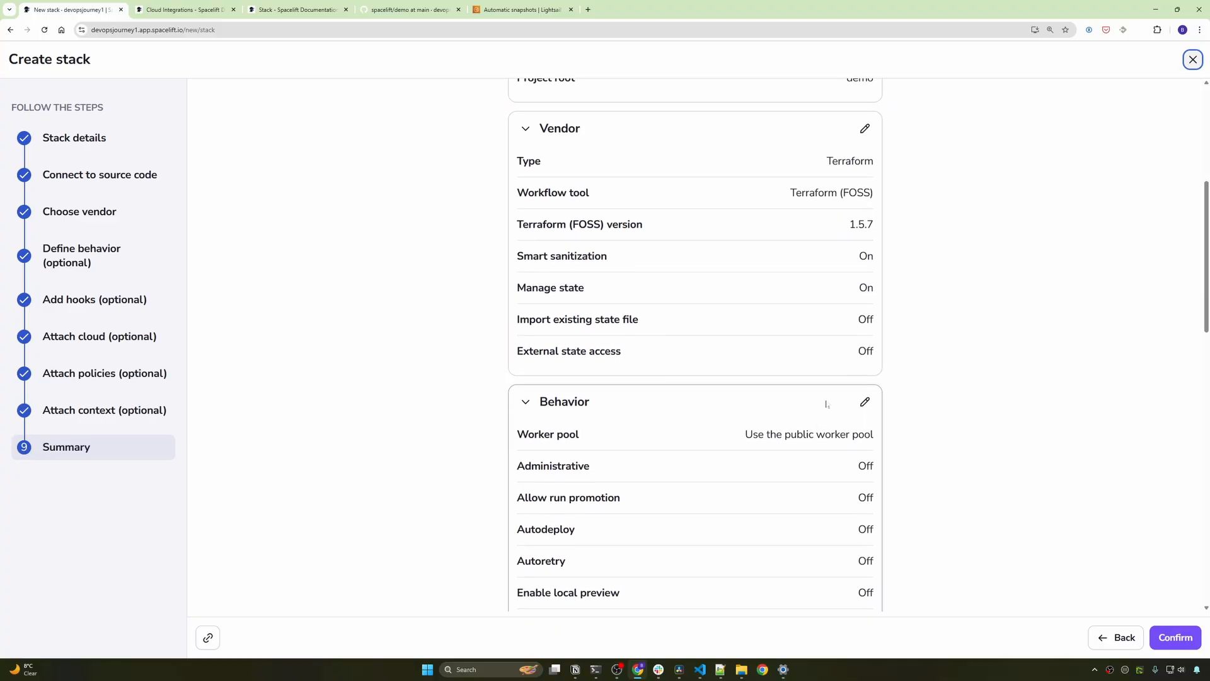
scroll(756, 467, down, 2)
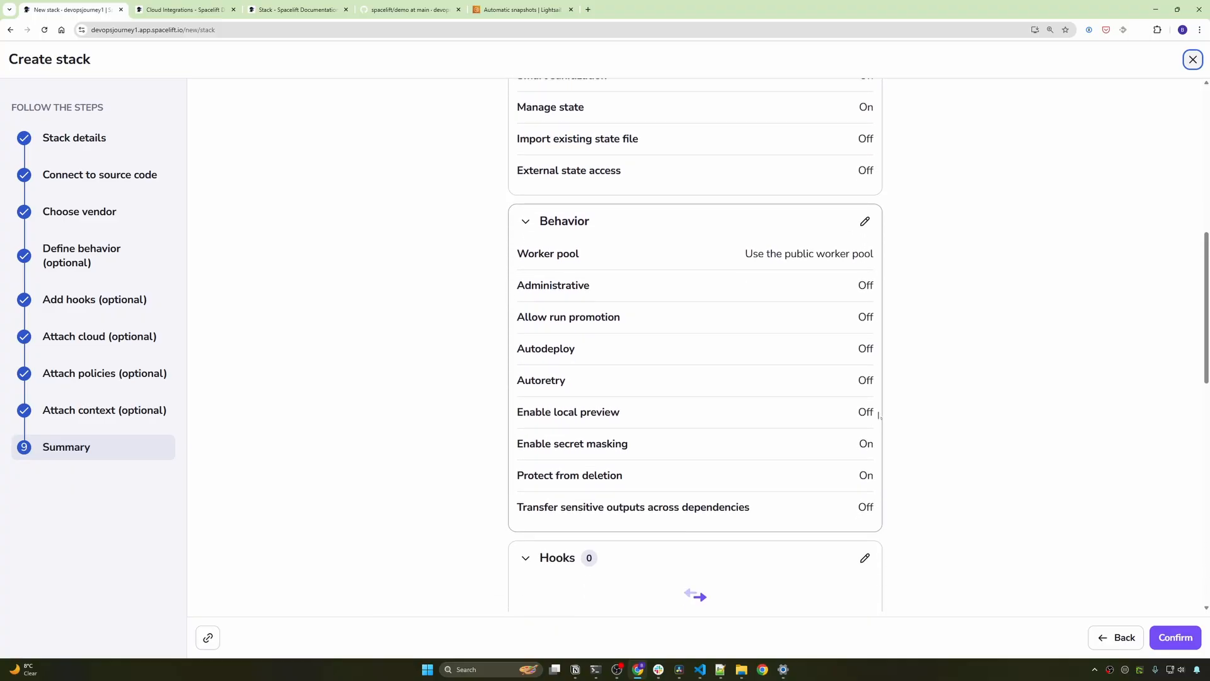
click(1190, 640)
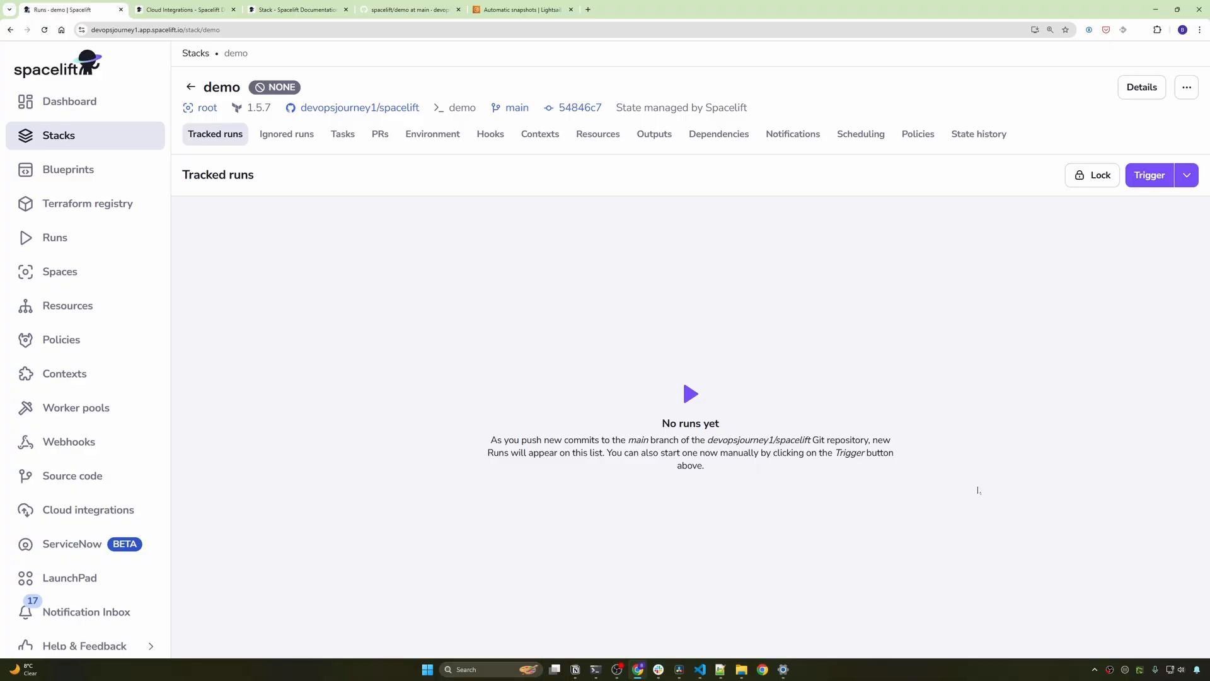
- Trigger the demo stack's first run, which fails planning without AWS credentials, then return to its runs
click(1140, 181)
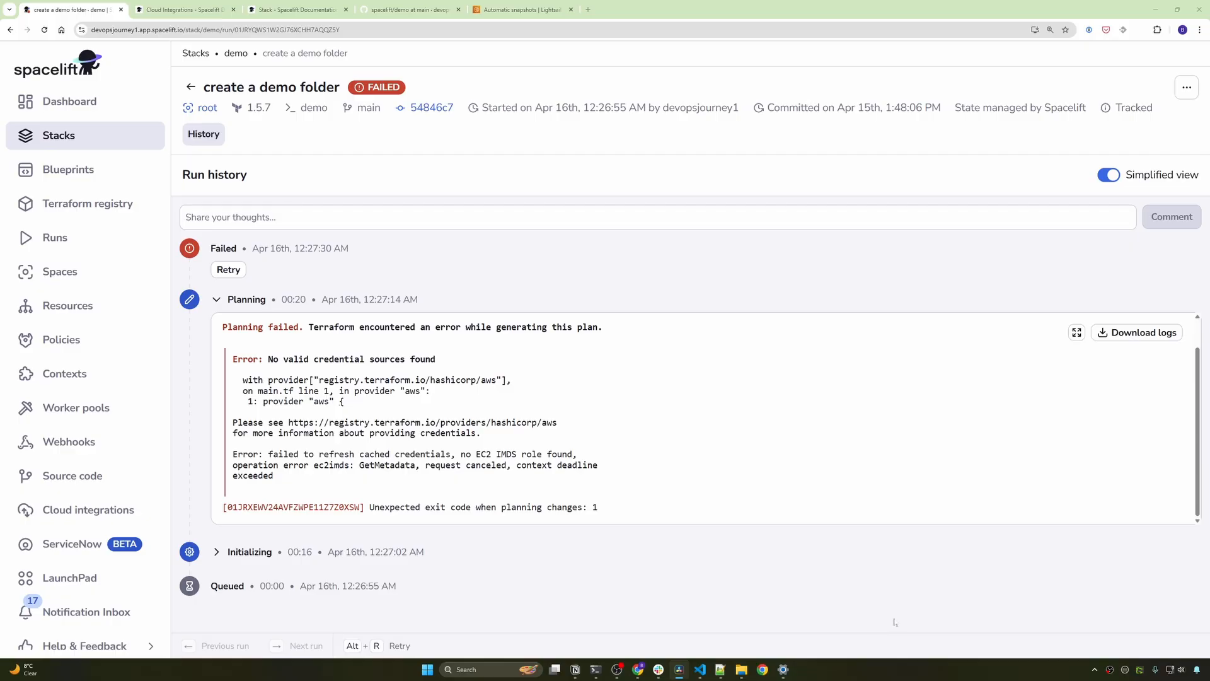
click(191, 88)
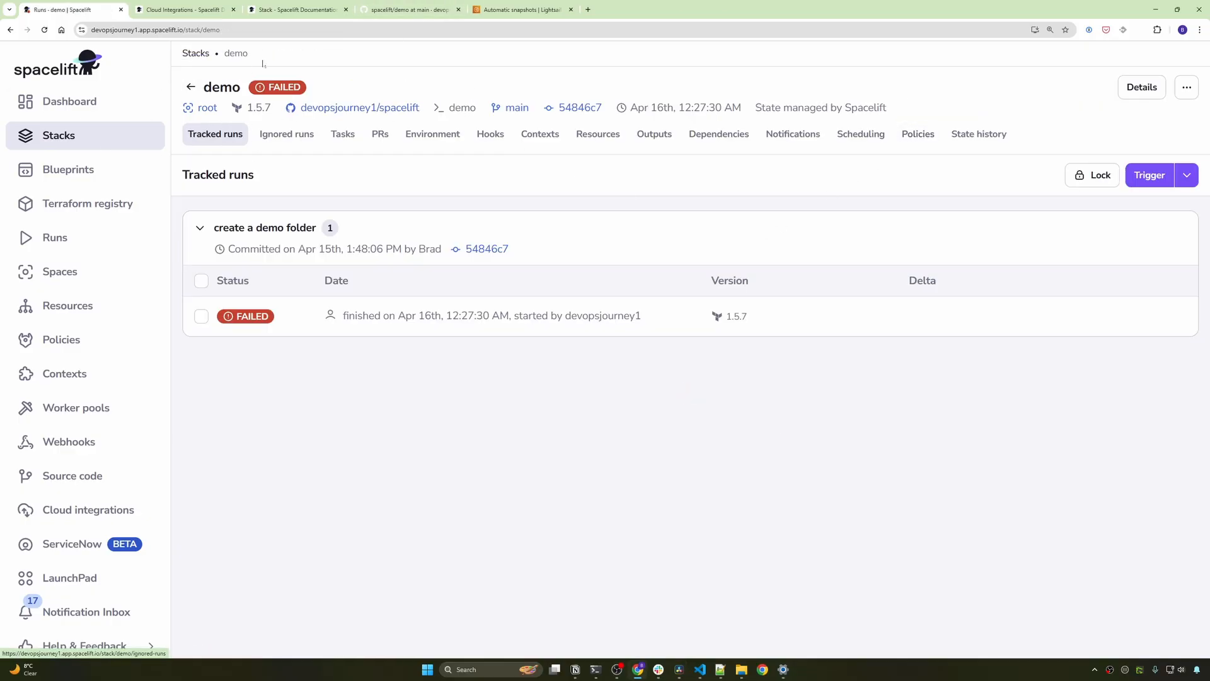
- In the stack's Integrations settings, attach the spacelift AWS integration with Read and Write enabled
click(1186, 87)
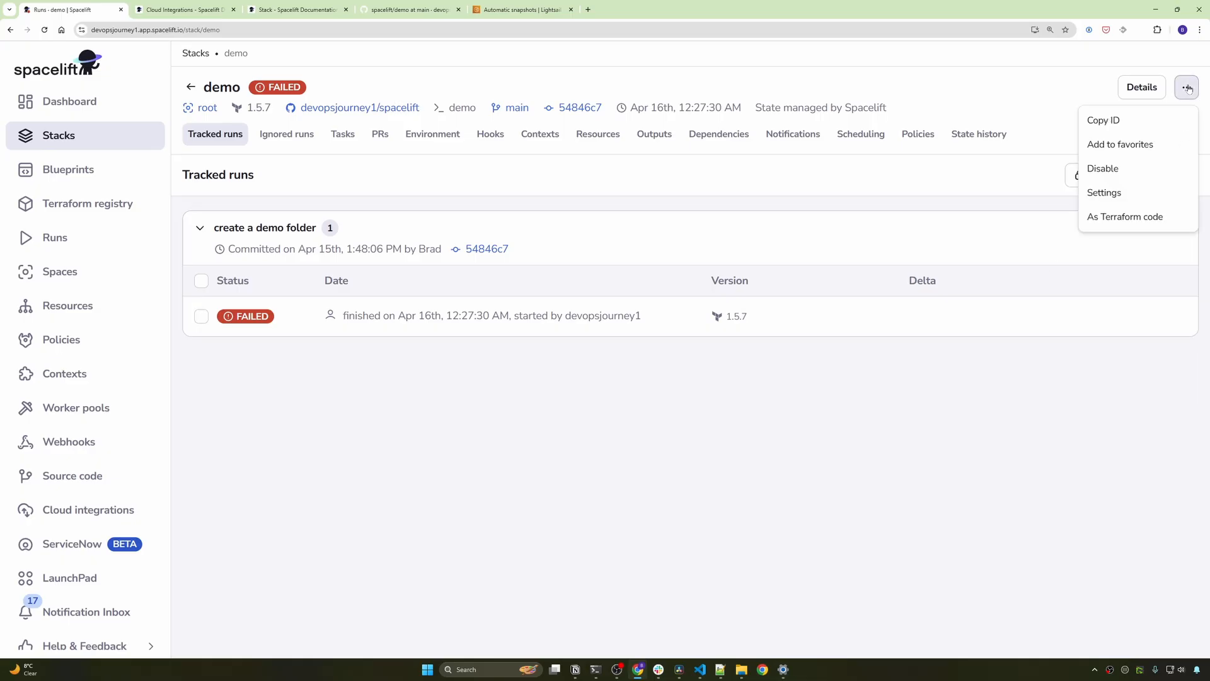
click(1114, 192)
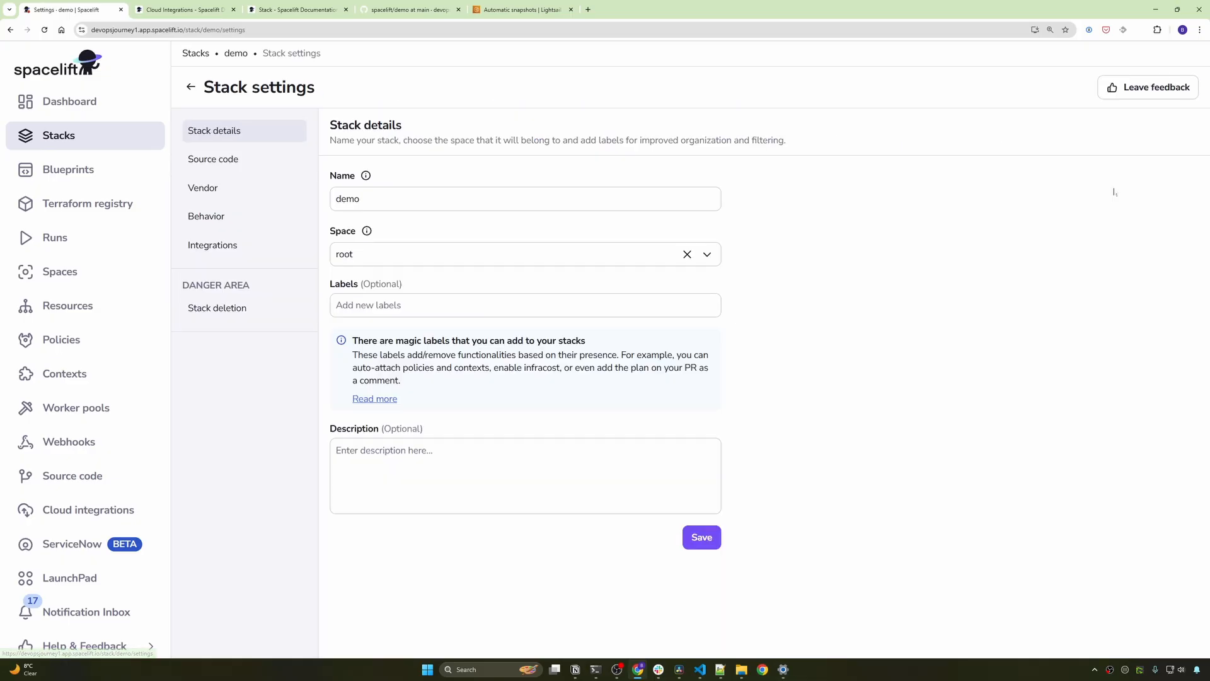
click(211, 251)
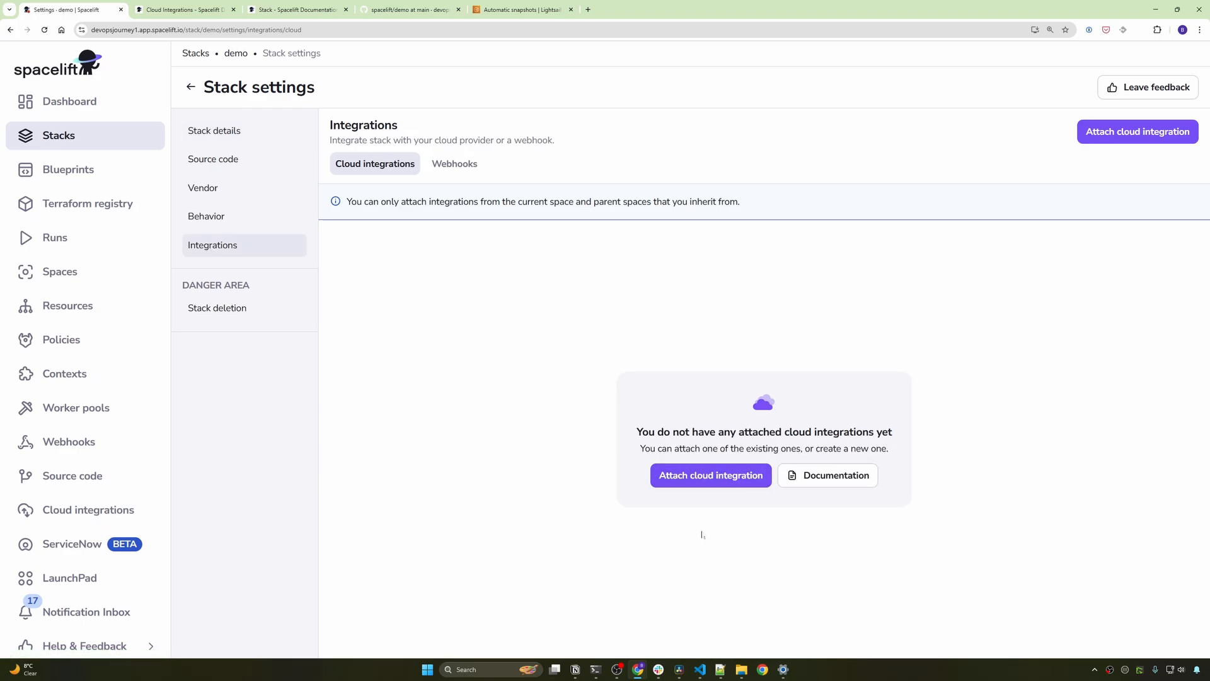
click(706, 477)
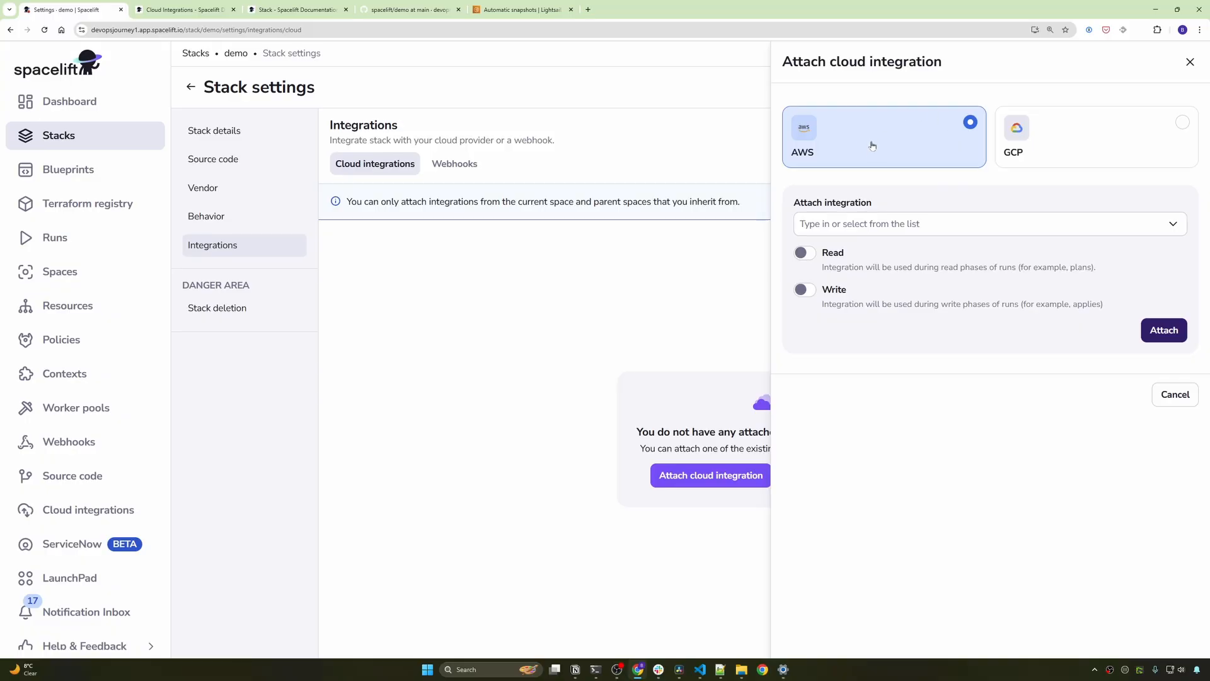
click(808, 225)
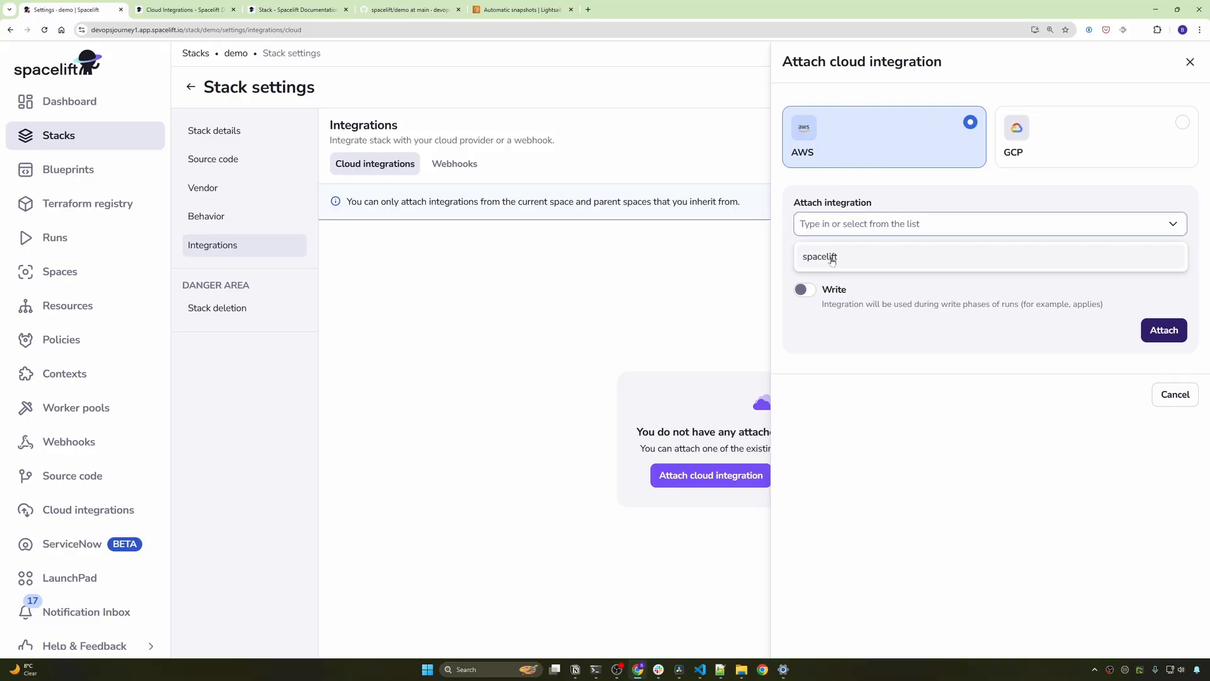
click(806, 267)
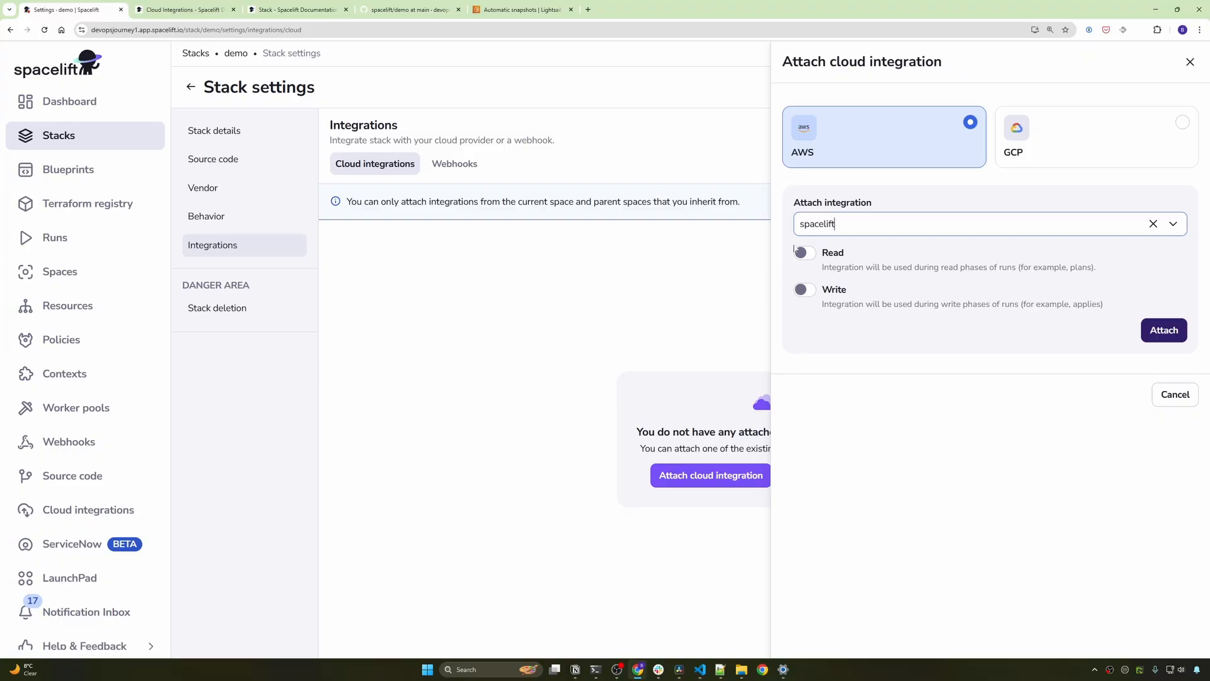
click(804, 253)
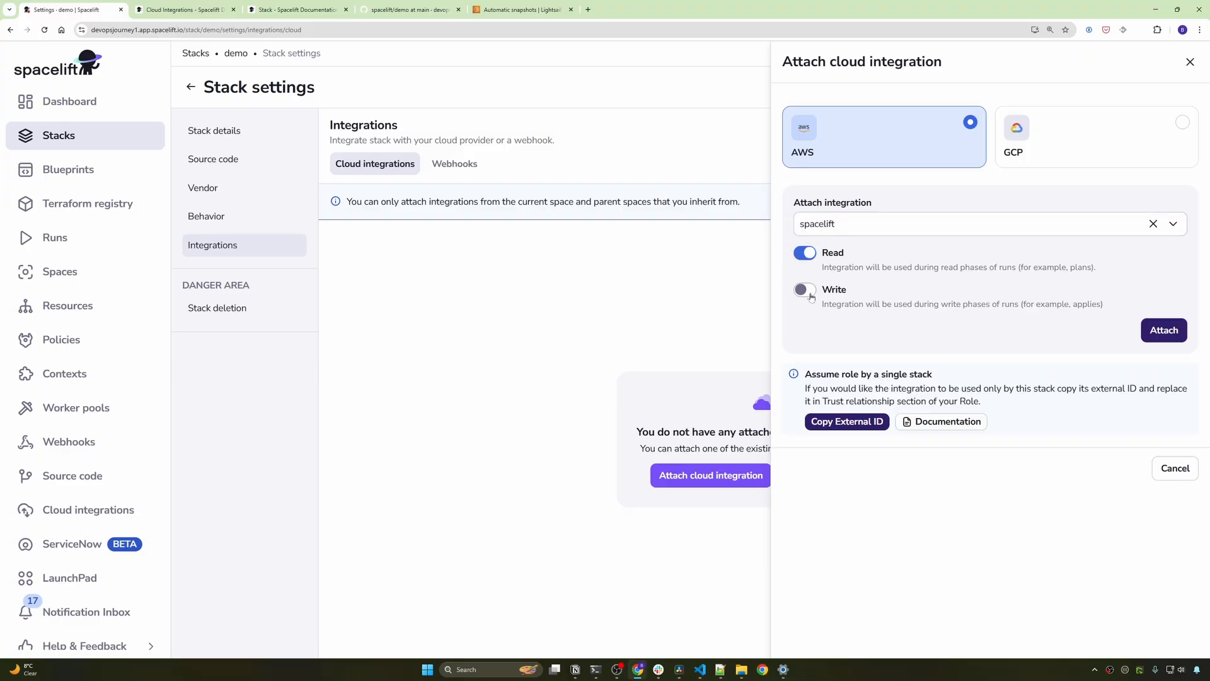
click(810, 293)
click(1162, 329)
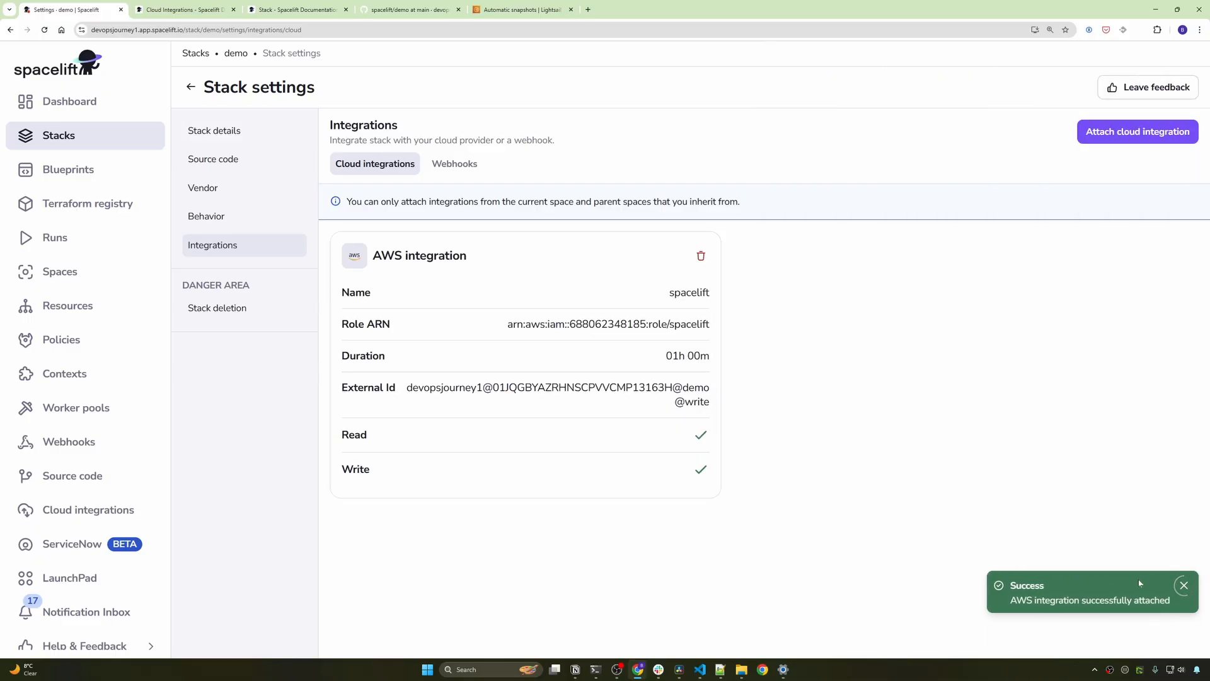
click(192, 88)
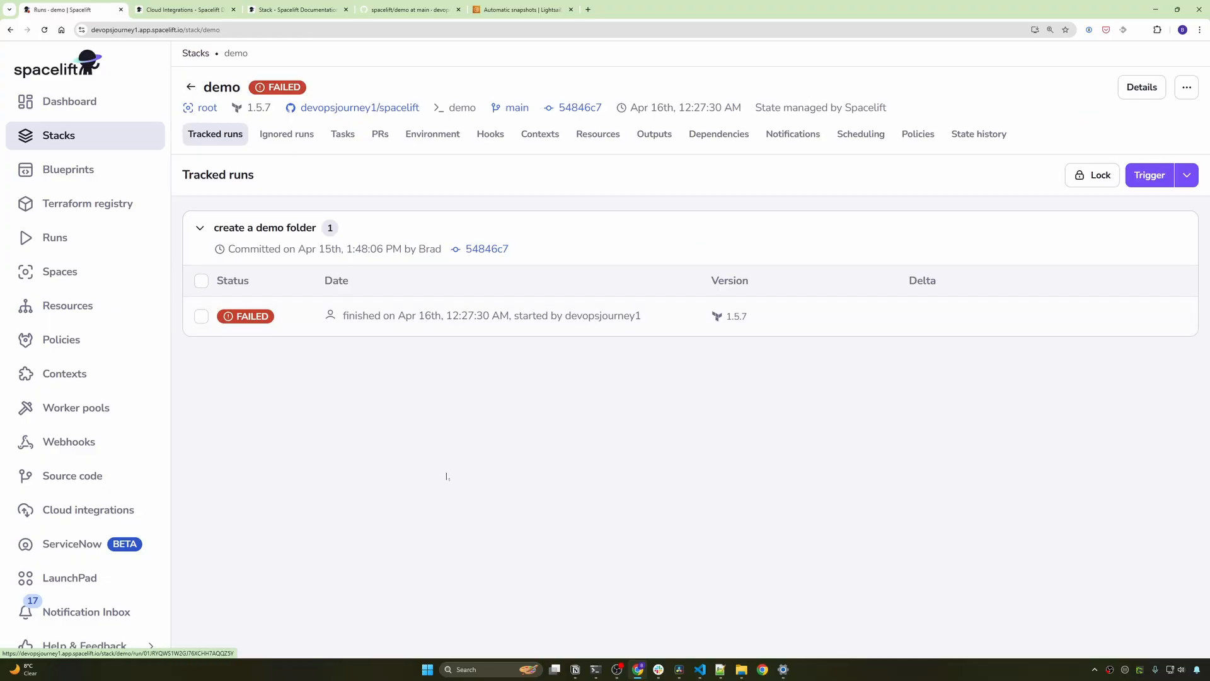
- Review the plan's 2 resources to add and autodeploy-off note, then confirm the create a demo folder run
click(1154, 178)
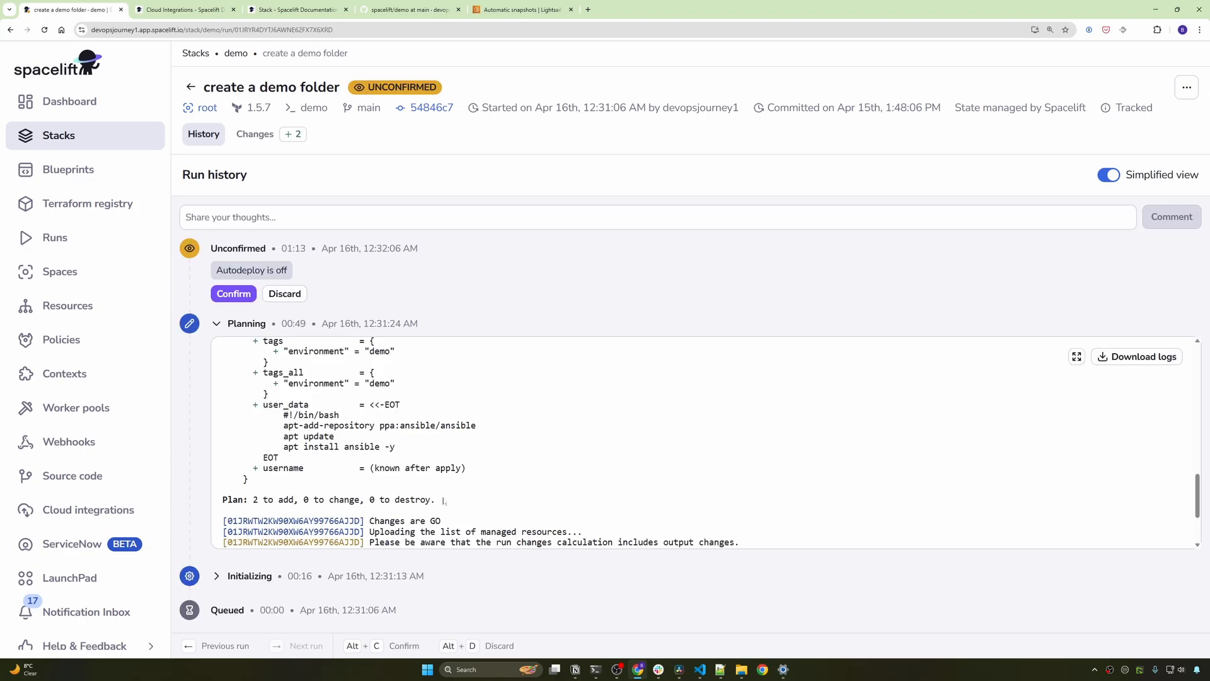
drag(443, 500, 227, 500)
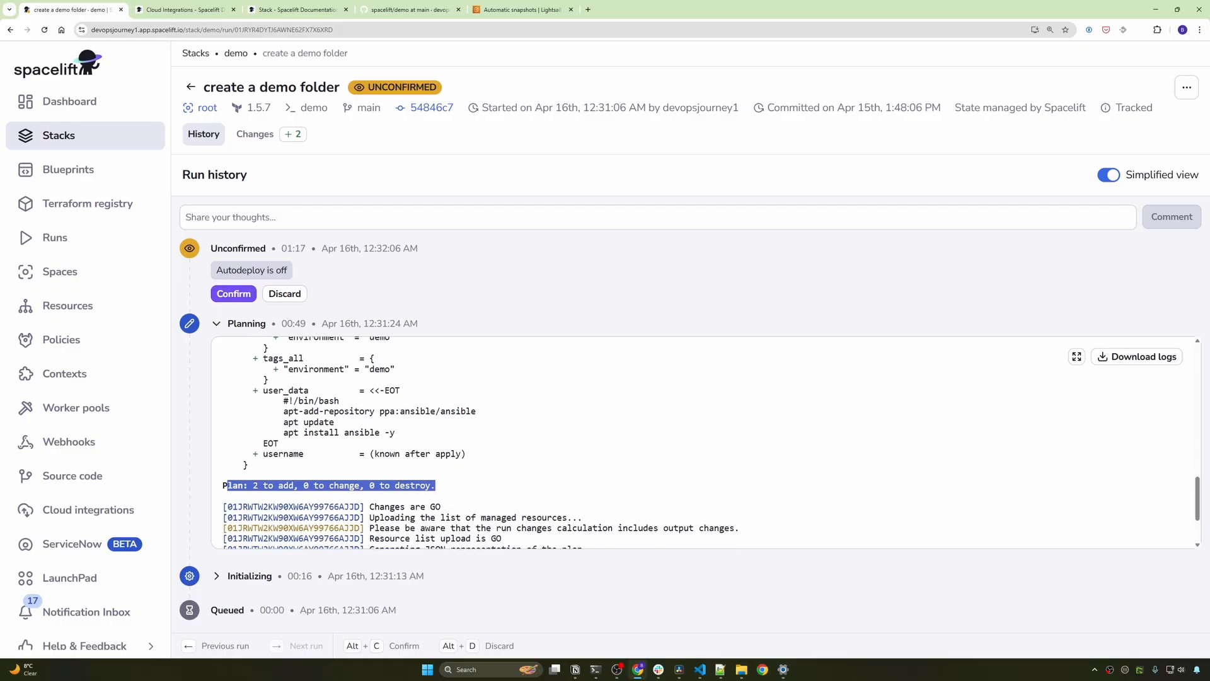
scroll(328, 464, up, 2)
scroll(328, 464, up, 1)
scroll(328, 463, down, 4)
scroll(328, 463, up, 1)
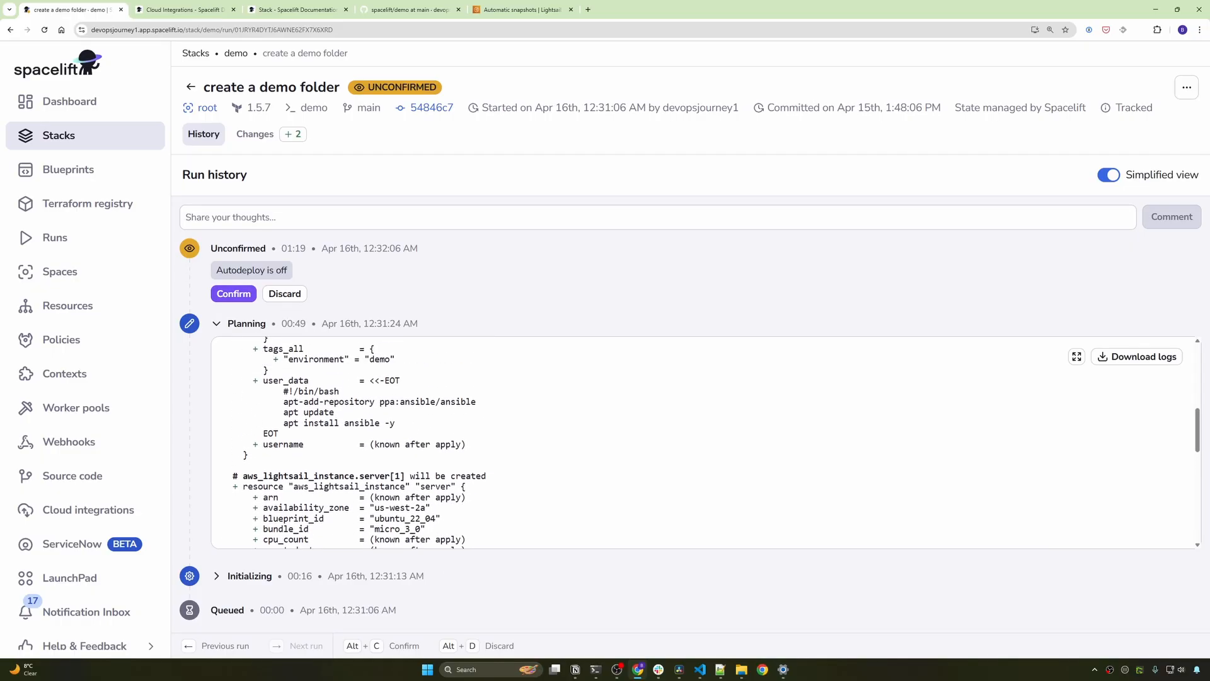
drag(293, 273, 237, 271)
scroll(353, 442, down, 2)
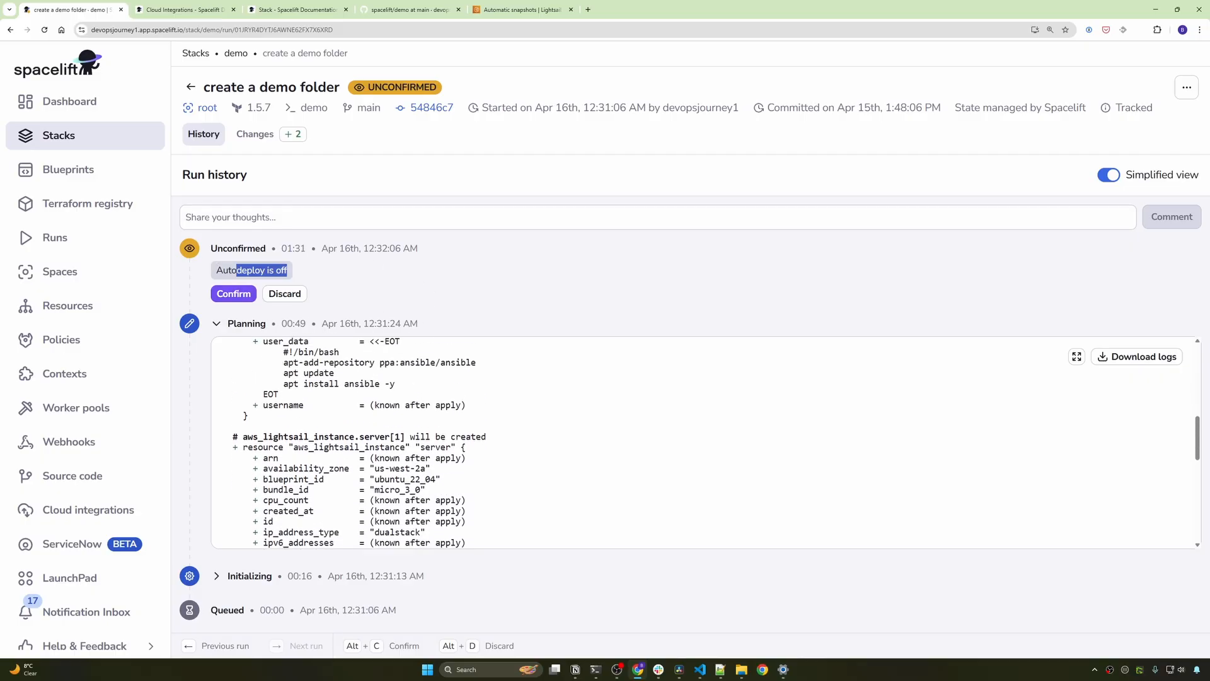
scroll(273, 440, up, 1)
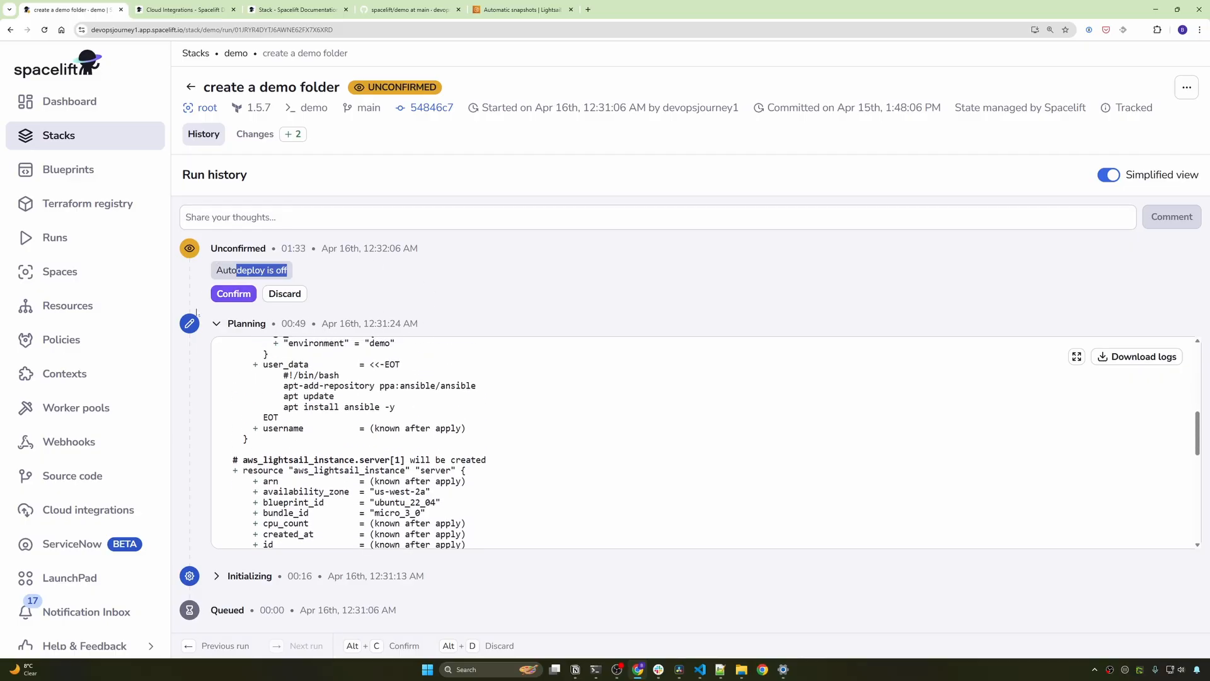
click(202, 279)
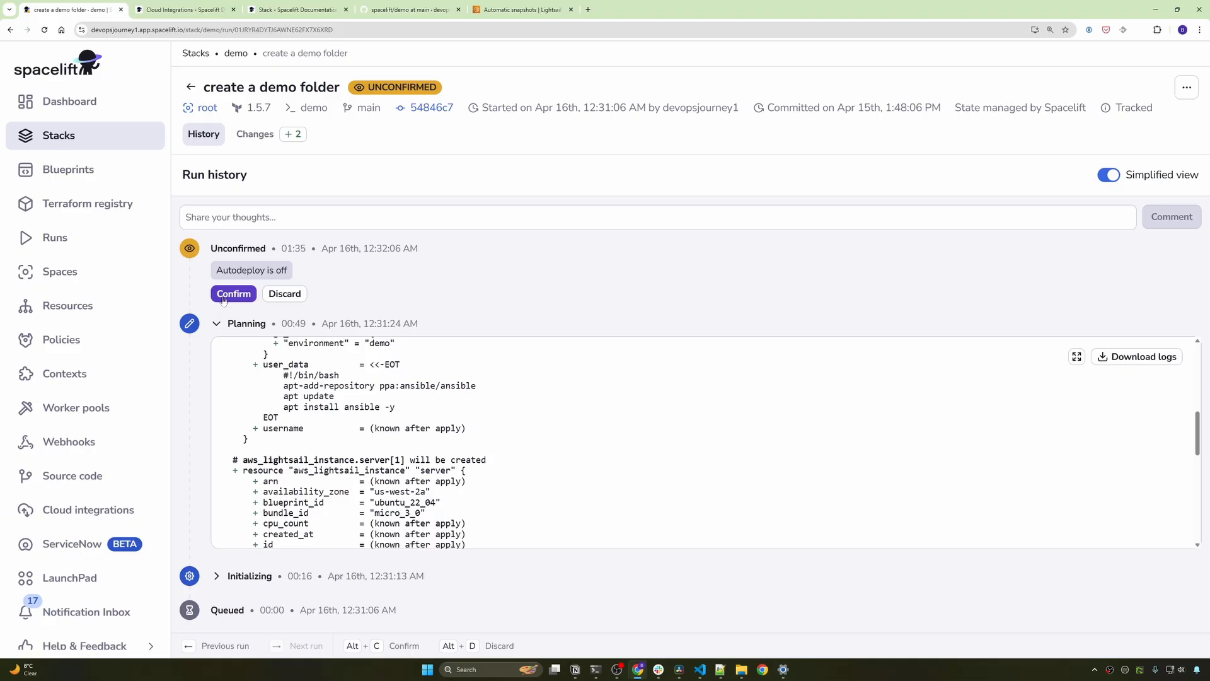
click(223, 296)
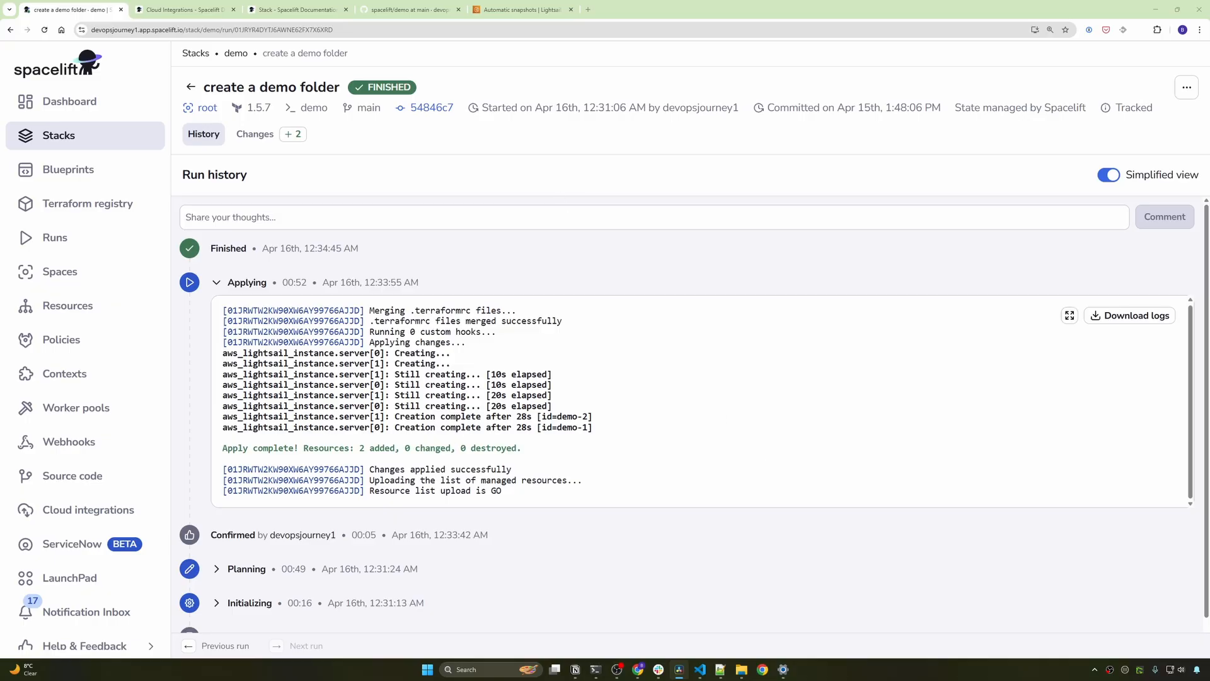
- Inspect the stack's managed resources and server[0]'s details, then switch to VS Code
click(190, 87)
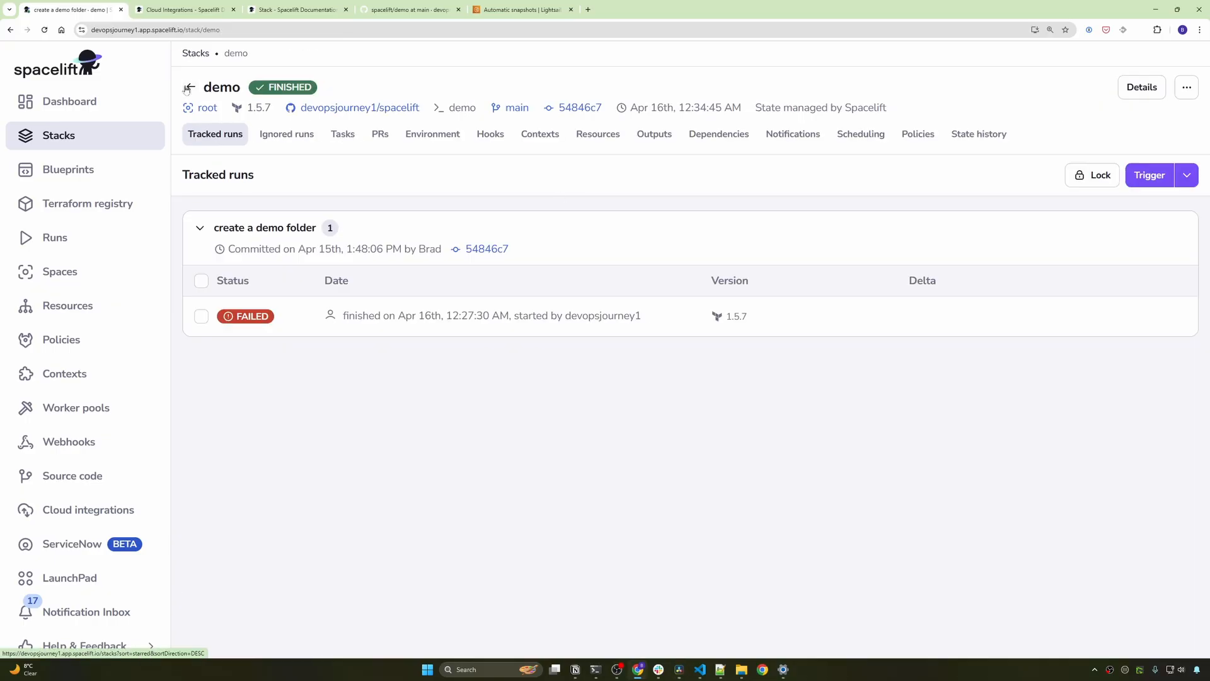
click(598, 134)
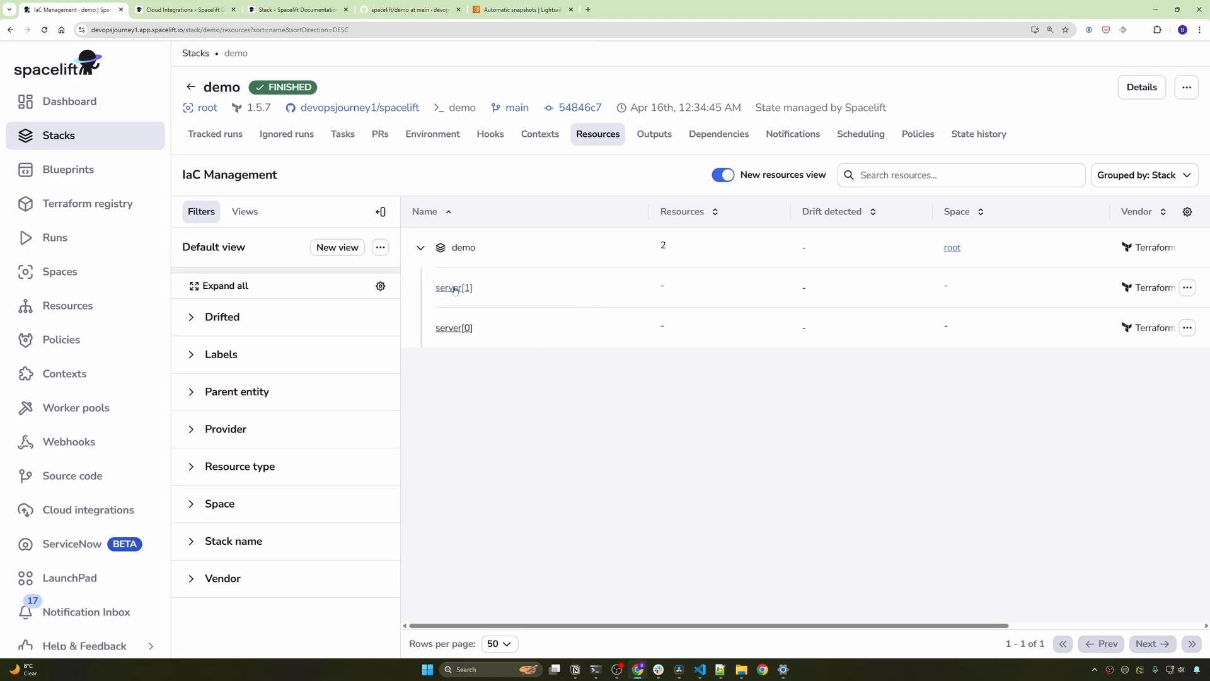
click(464, 330)
scroll(890, 275, down, 4)
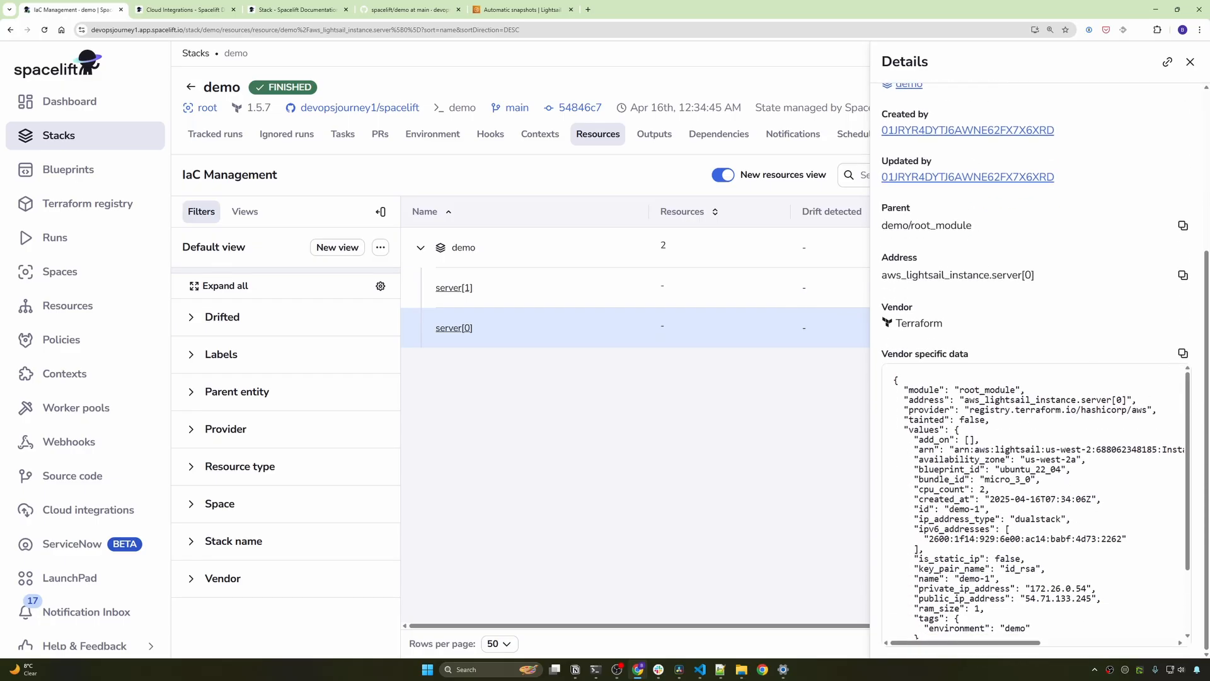
key(alt+Tab)
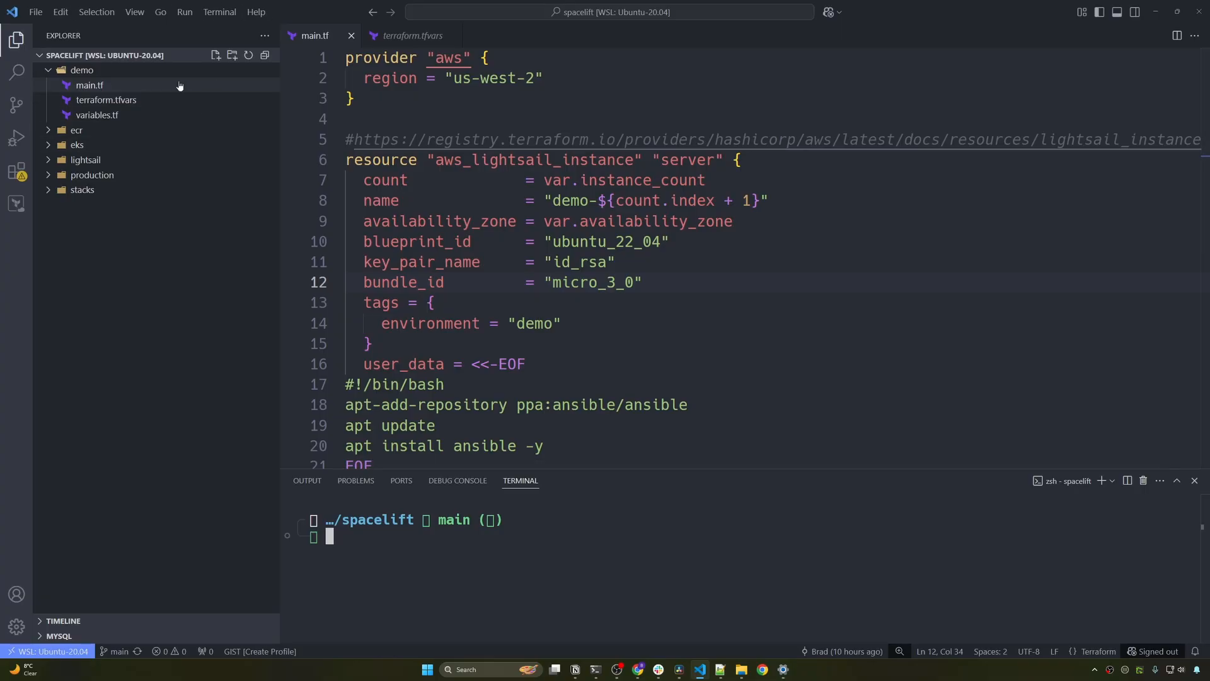
- Change instance_count from 2 to 3 in terraform.tfvars and save the file
click(154, 99)
click(347, 99)
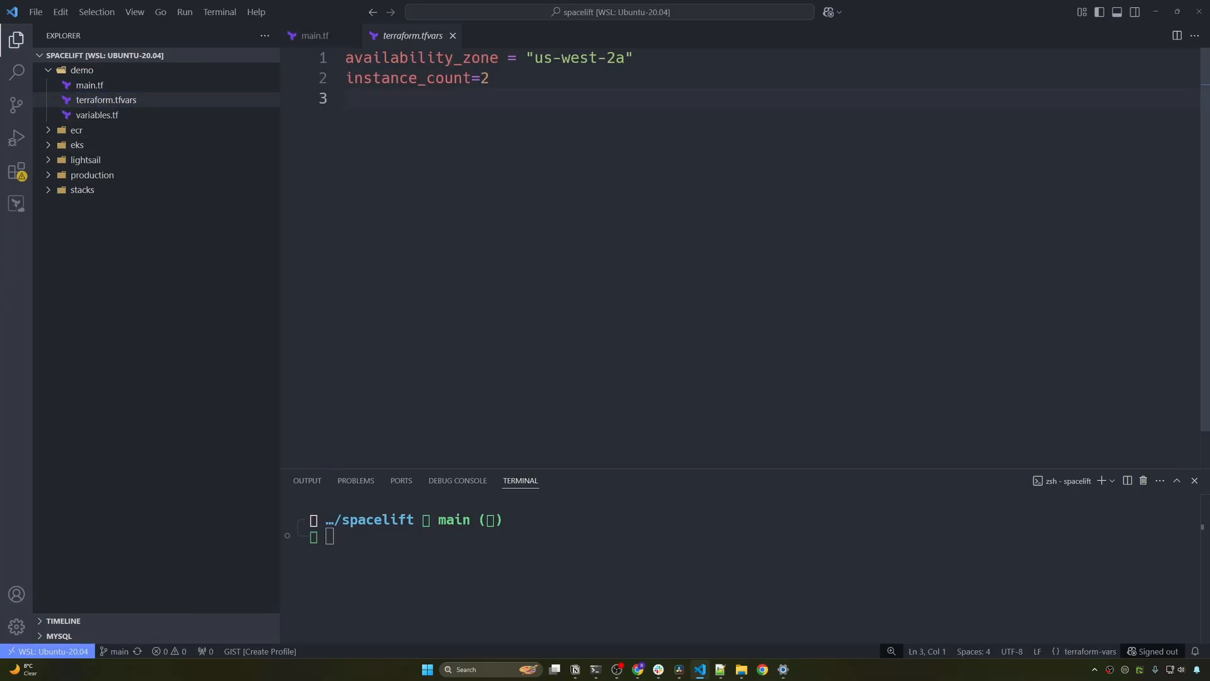
click(491, 78)
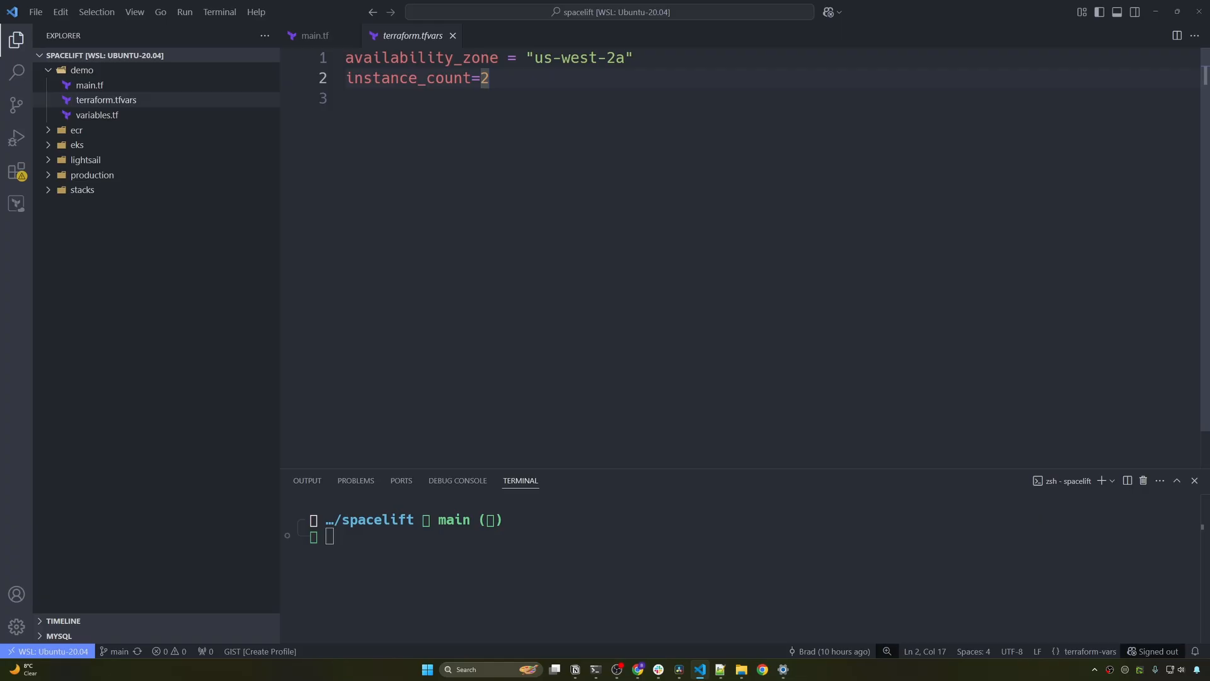
key(BackSpace)
text(3)
key(ctrl+s)
- Stage, commit as "increase instances to 3", and push the change to main
key(ctrl+grave)
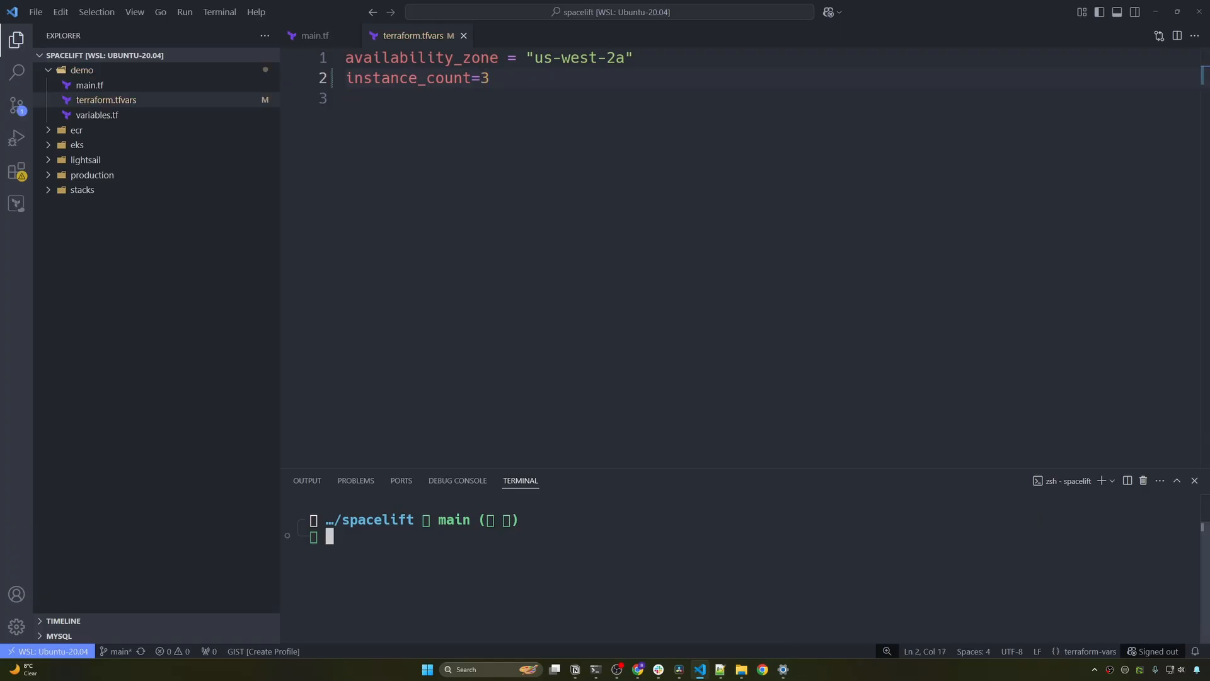
text(git add .)
key(Return)
text(git co)
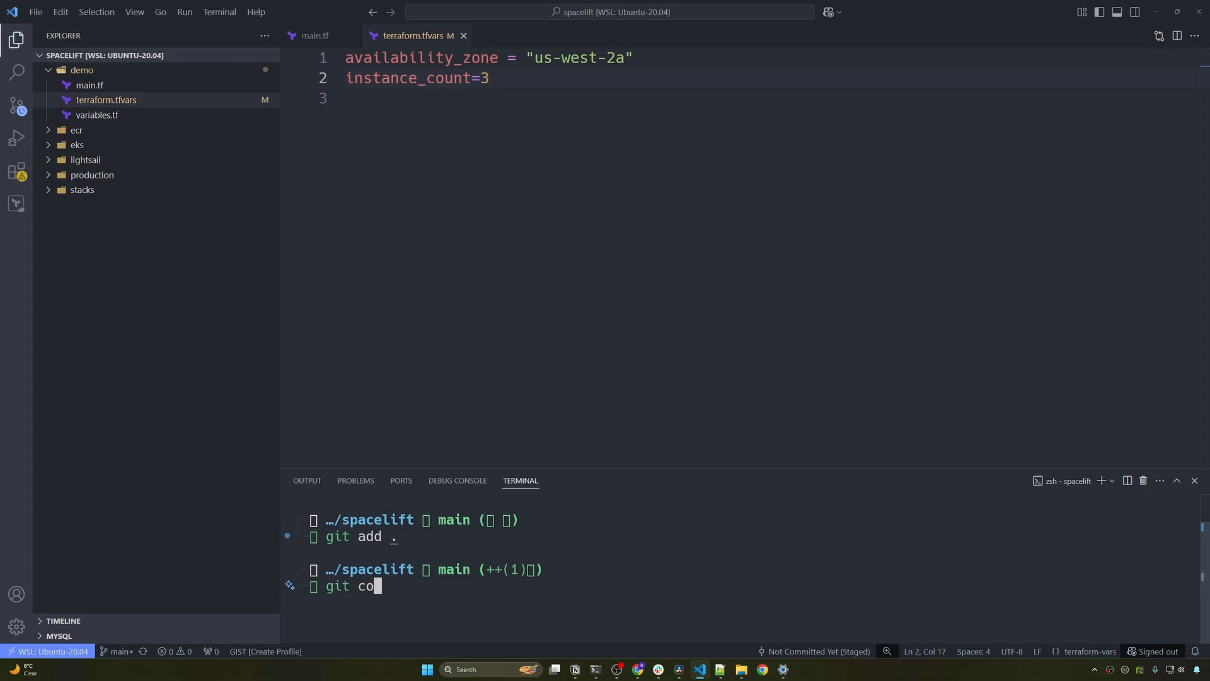
text(mmit -m "increase insta)
text(n)
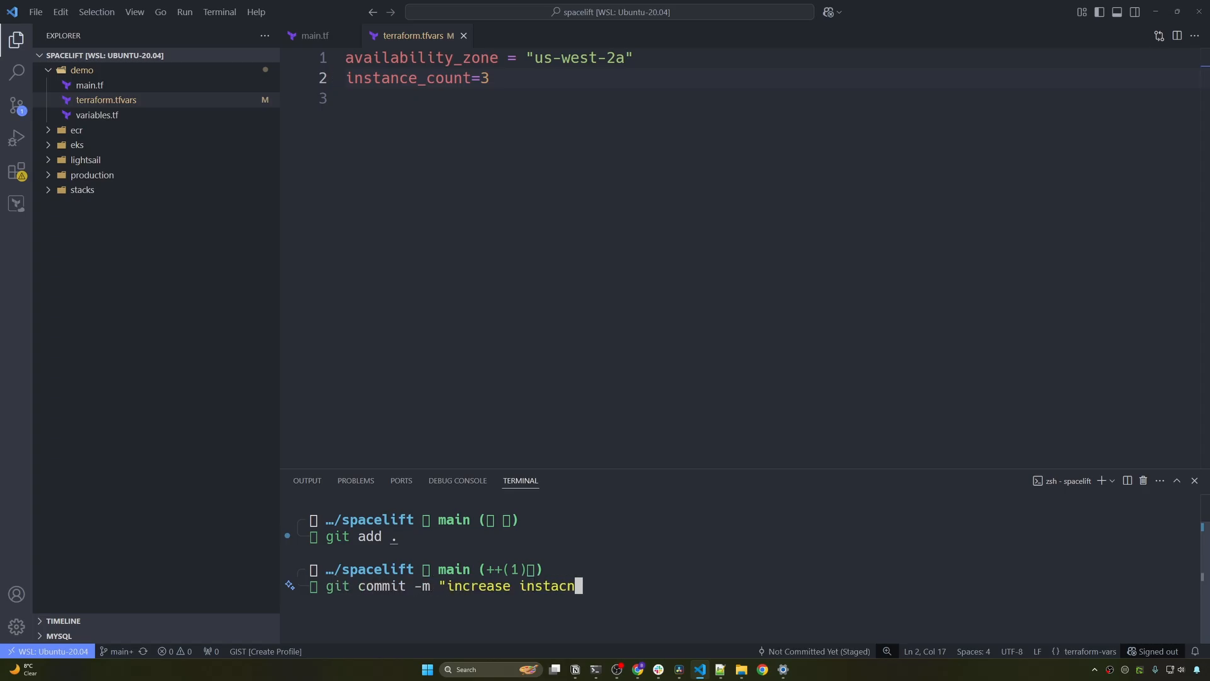
text(ces to 3")
key(Return)
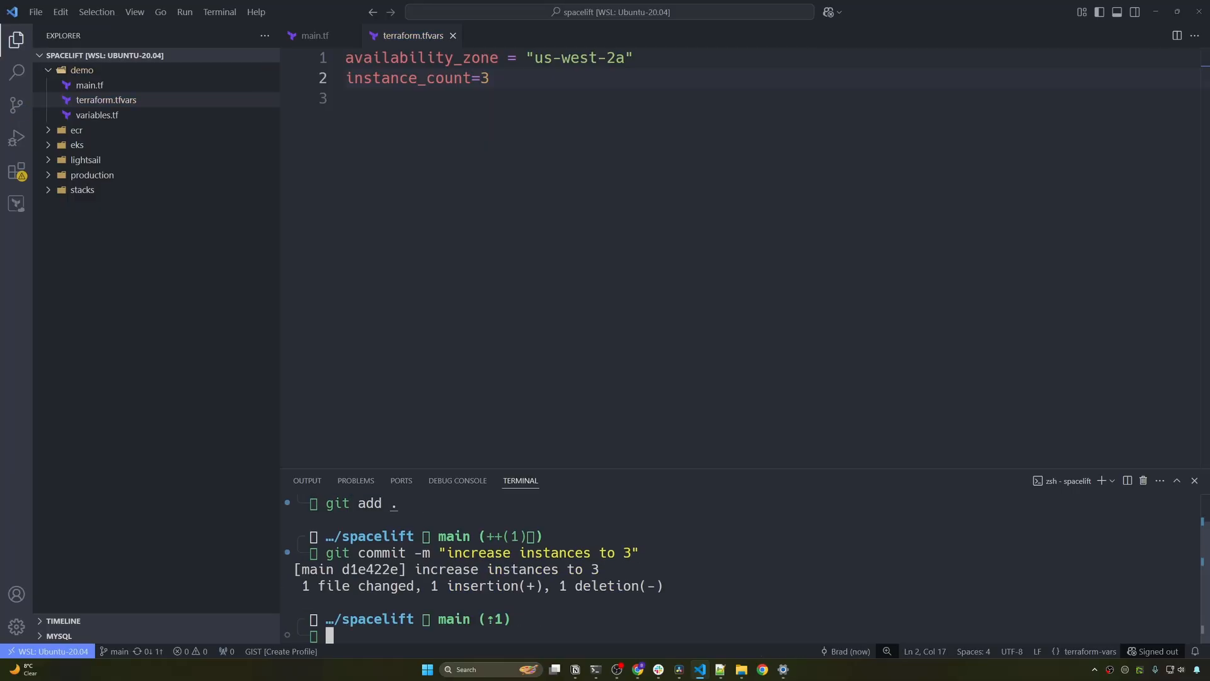
text(git push)
key(Return)
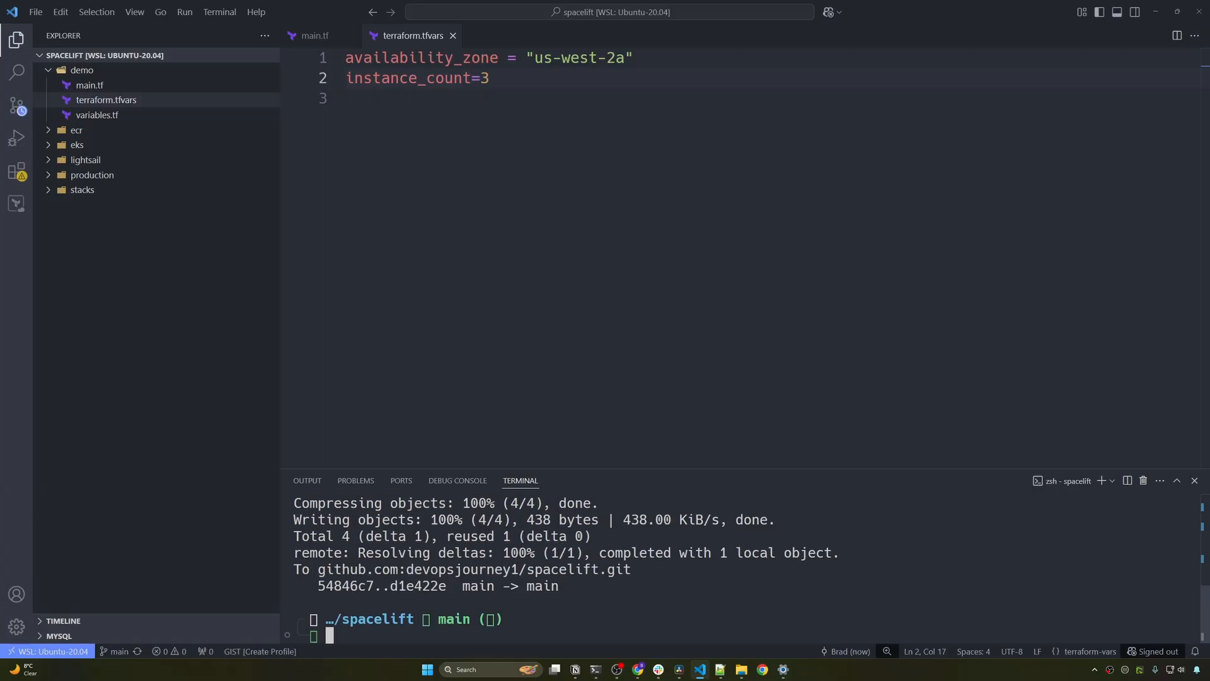
click(637, 669)
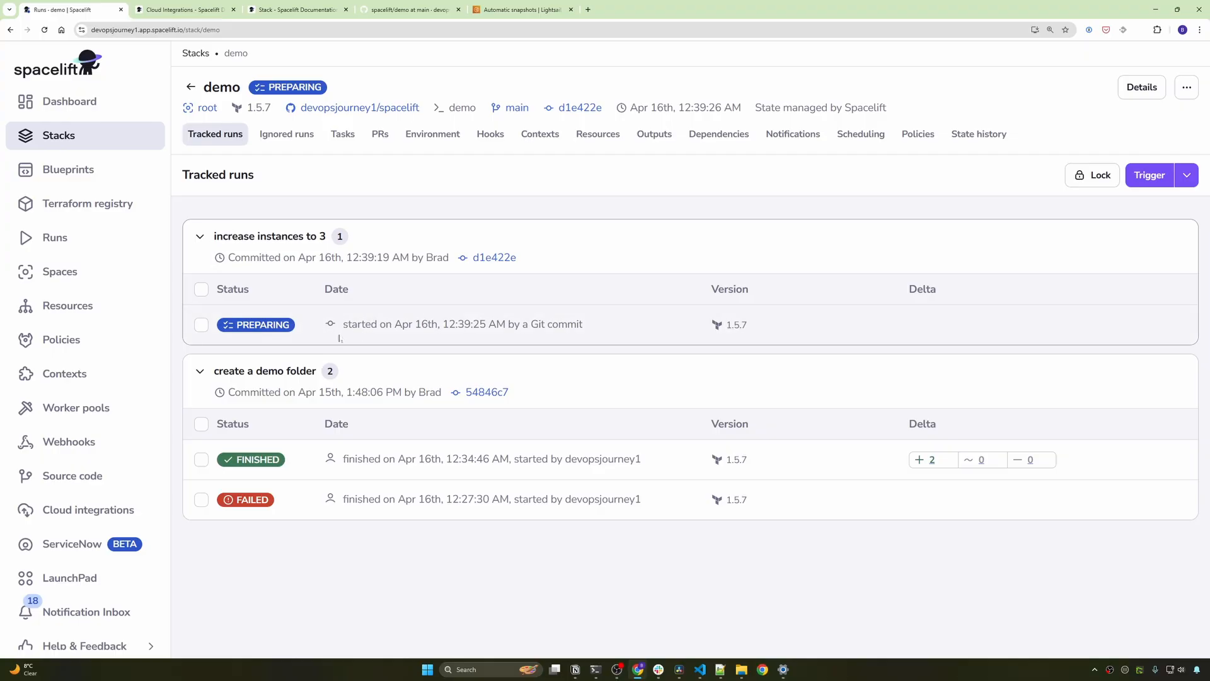
- From the latest commit's running check on GitHub, open the increase instances to 3 run on spacelift.io
click(410, 10)
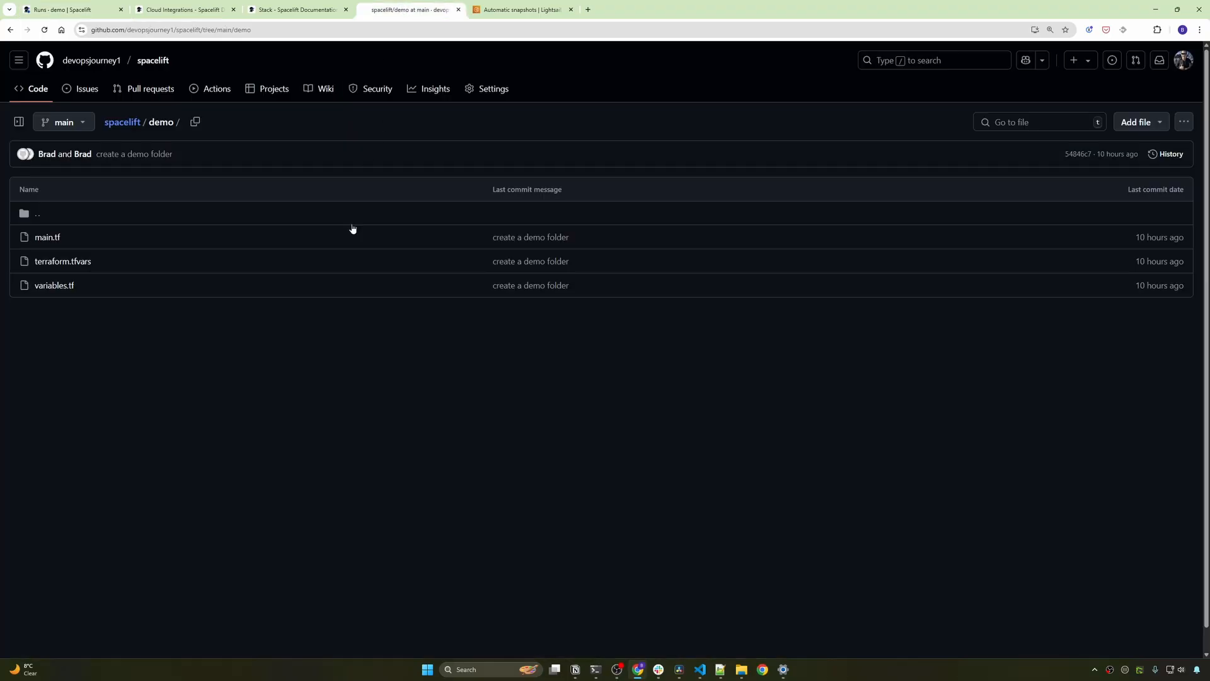
click(150, 64)
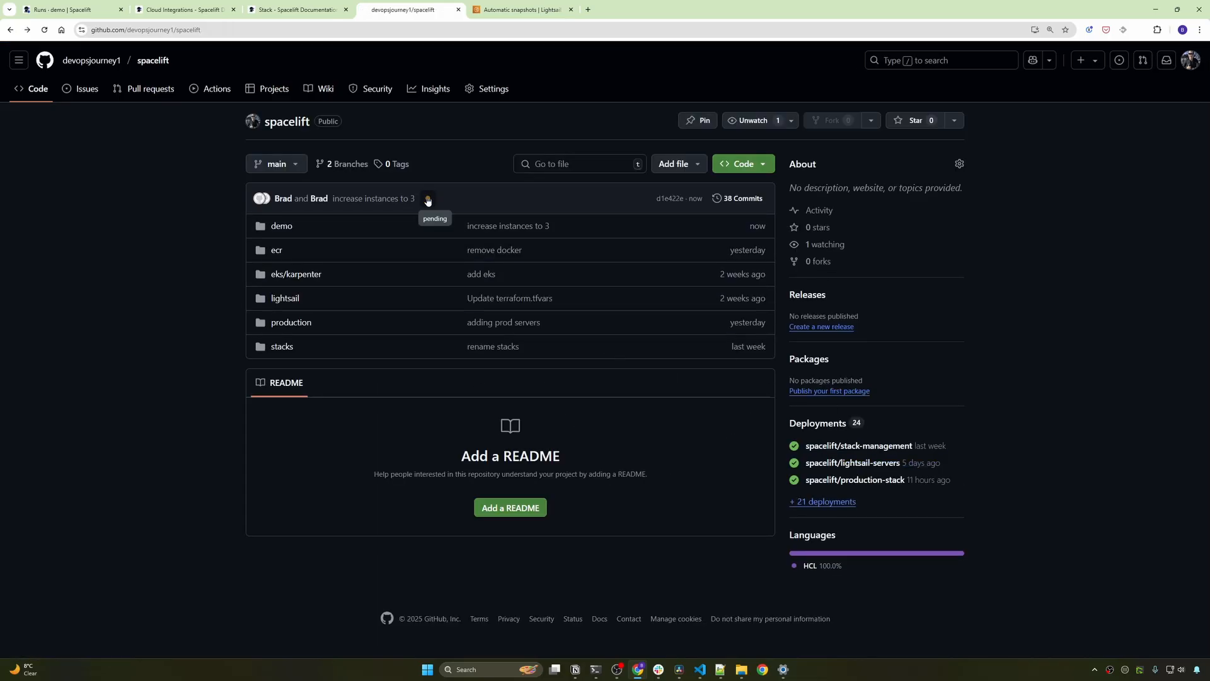
click(429, 198)
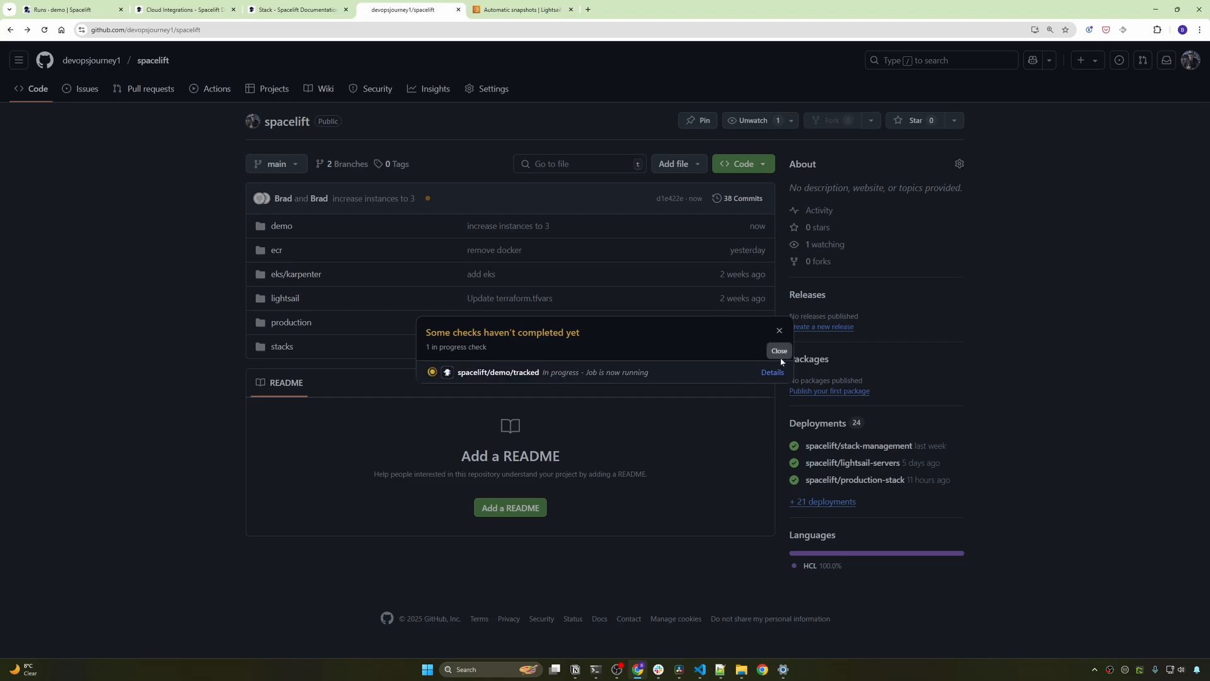
click(772, 372)
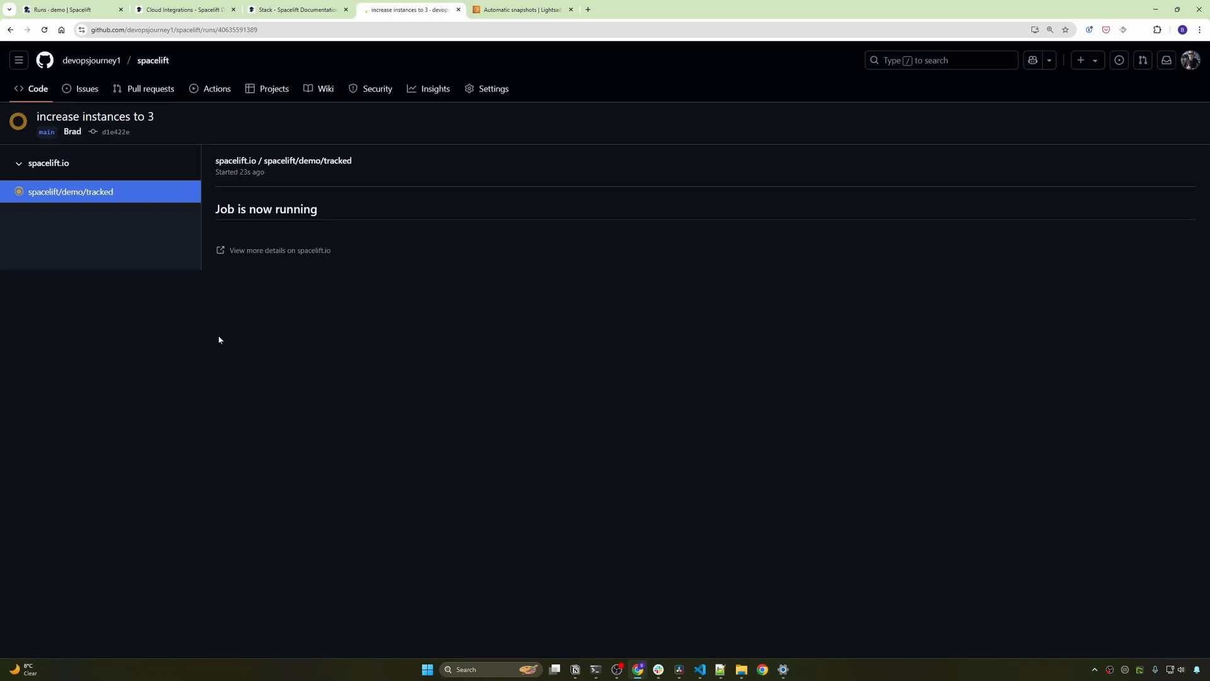
click(260, 251)
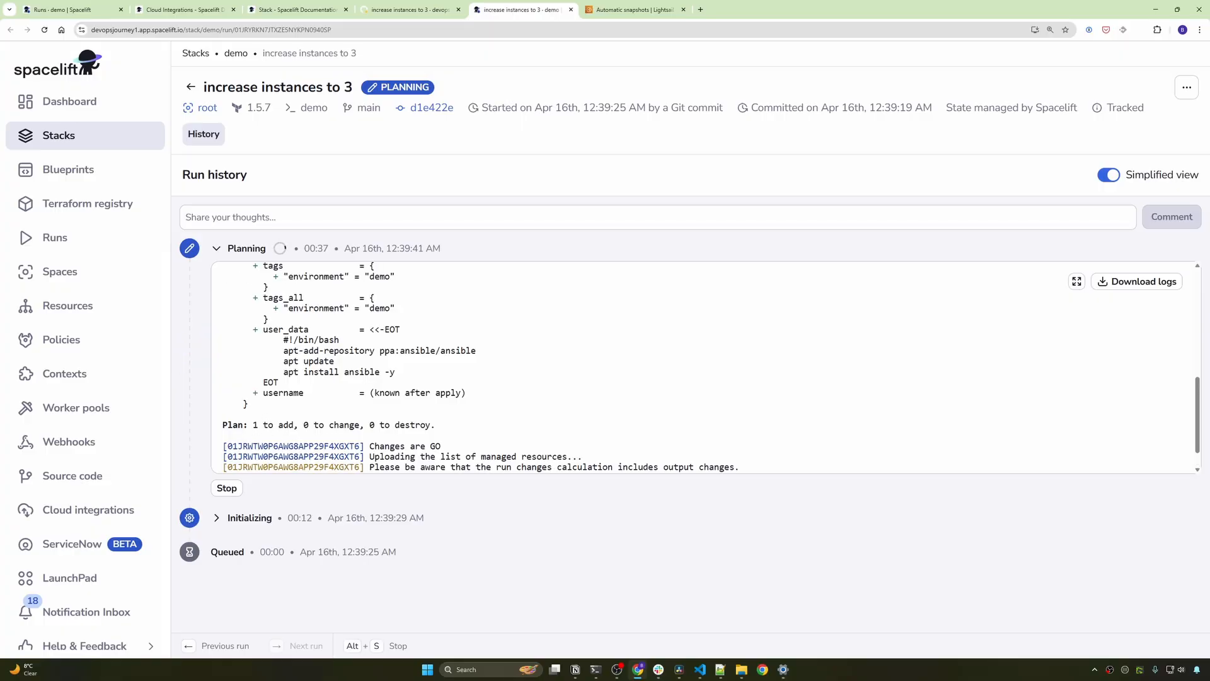
- Review the plan adding 1 resource, confirm the increase instances to 3 run, and return to Tracked runs
drag(248, 424, 298, 424)
scroll(281, 442, up, 5)
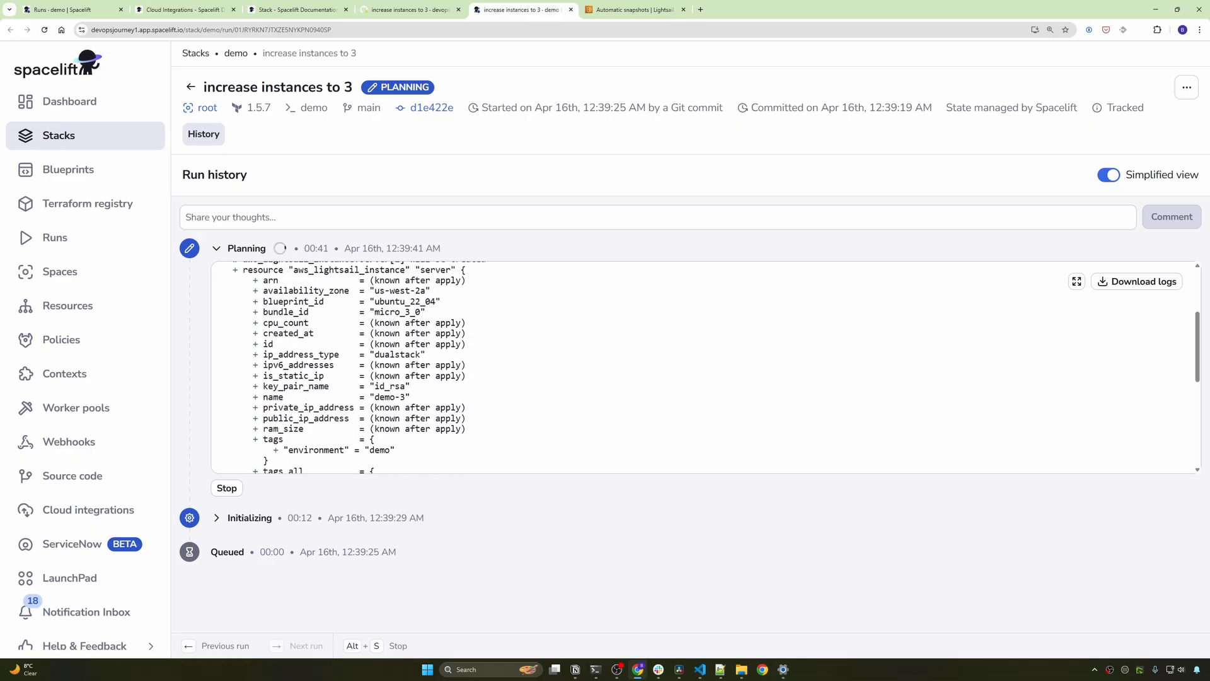
scroll(409, 390, up, 1)
scroll(409, 390, down, 1)
drag(375, 444, 411, 444)
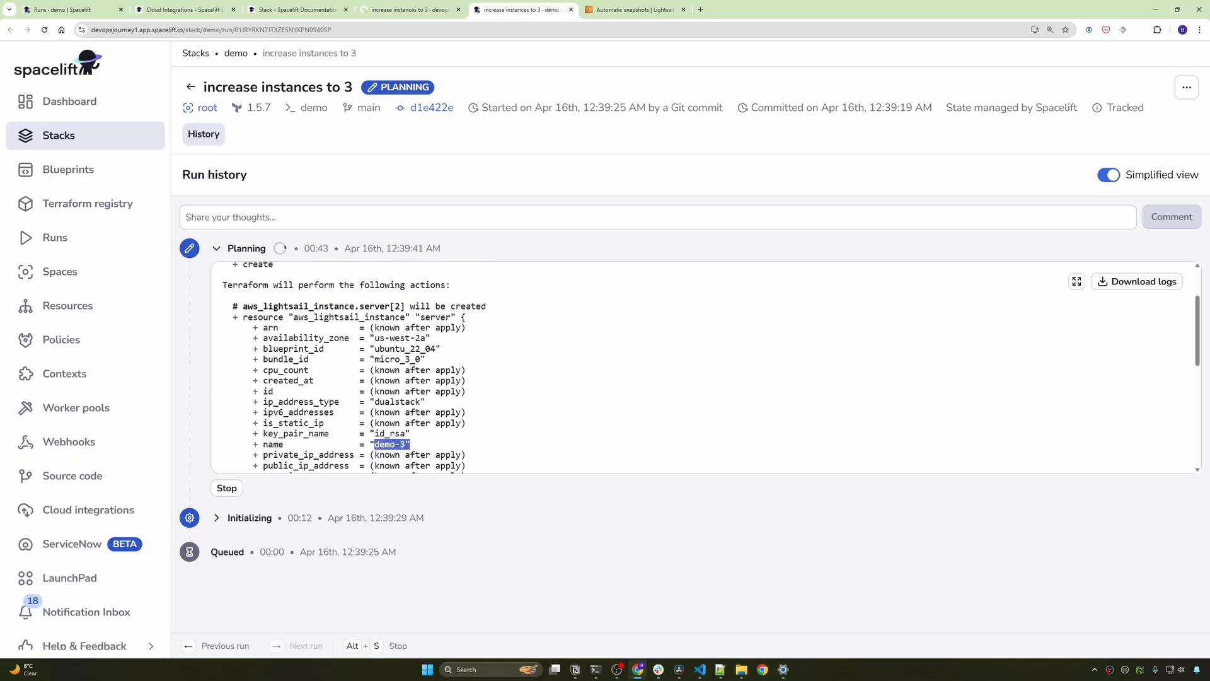
scroll(535, 508, down, 5)
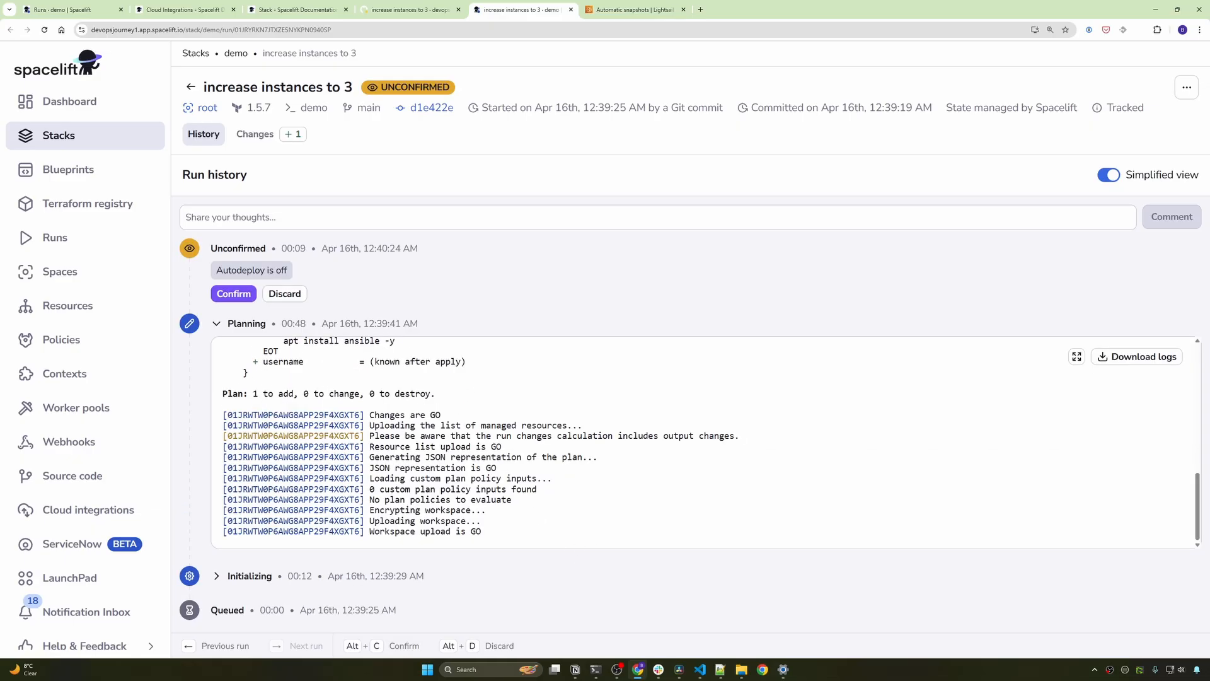
click(233, 296)
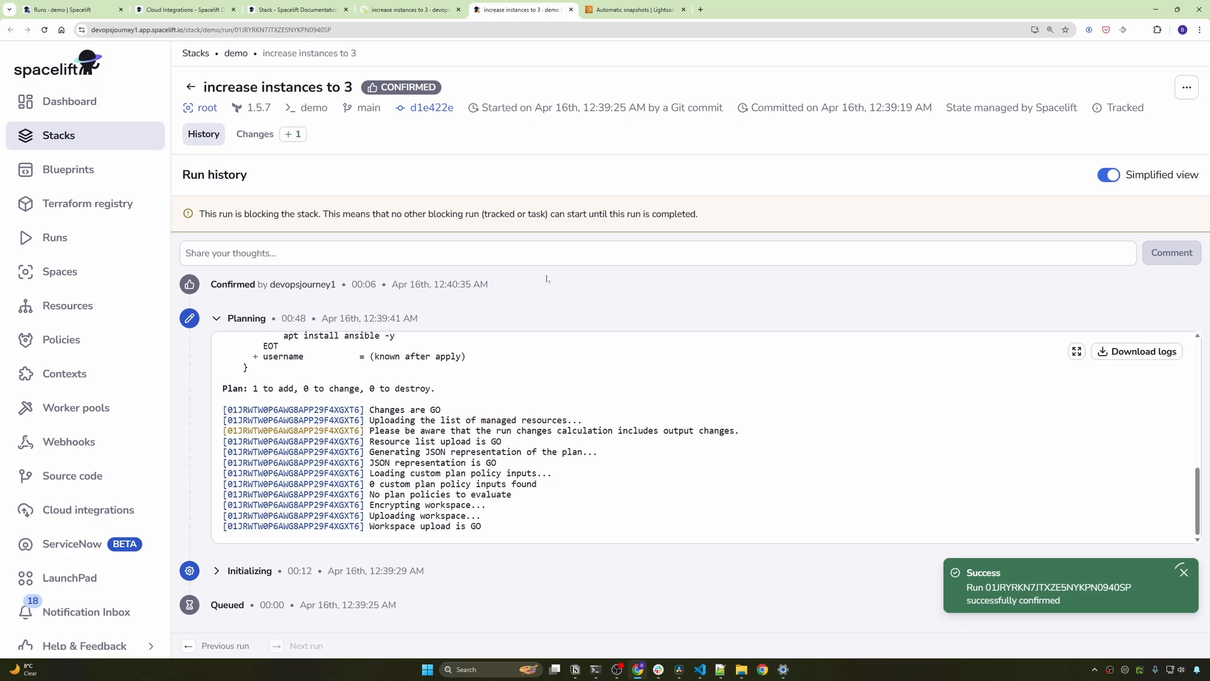
click(191, 87)
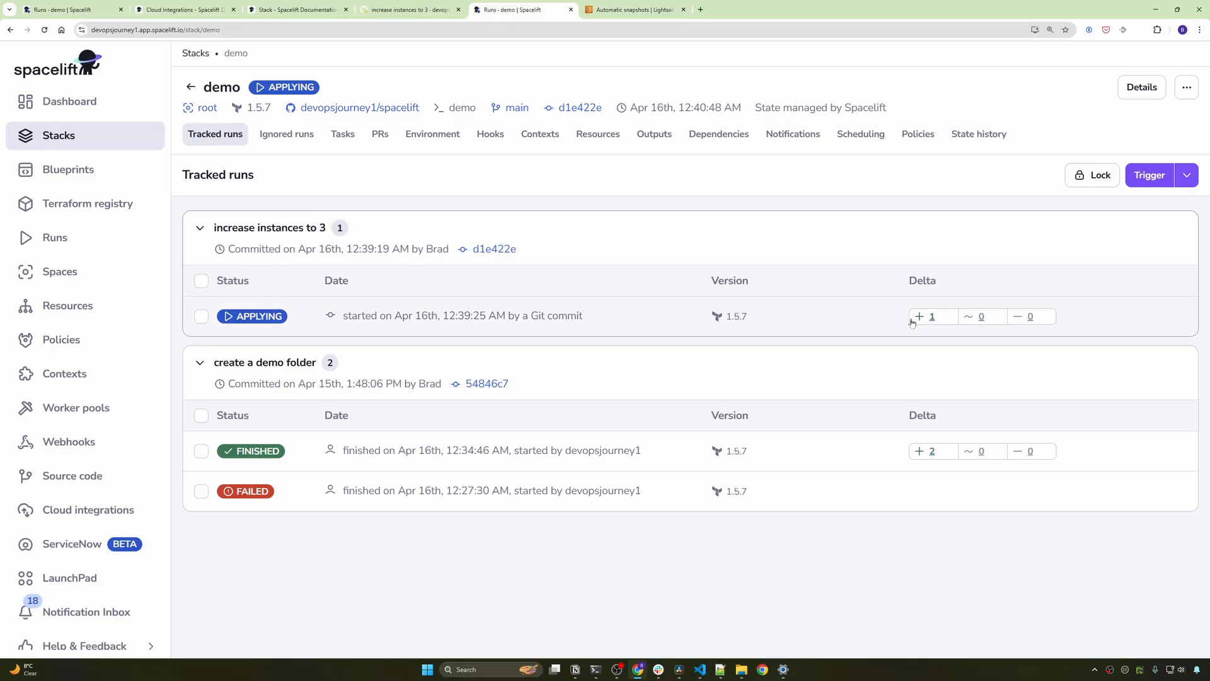
- Inspect commit d1e422e's terraform.tfvars diff setting instance_count=3, then go to the Lightsail instances list
click(481, 251)
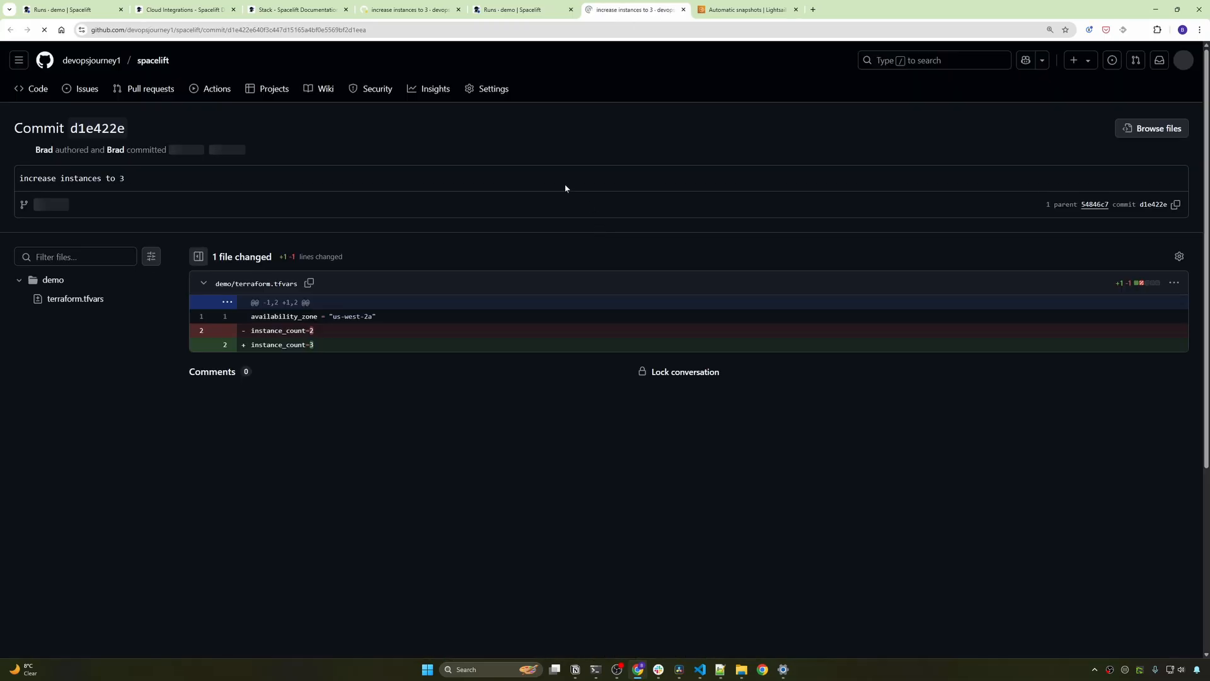
drag(317, 345, 251, 345)
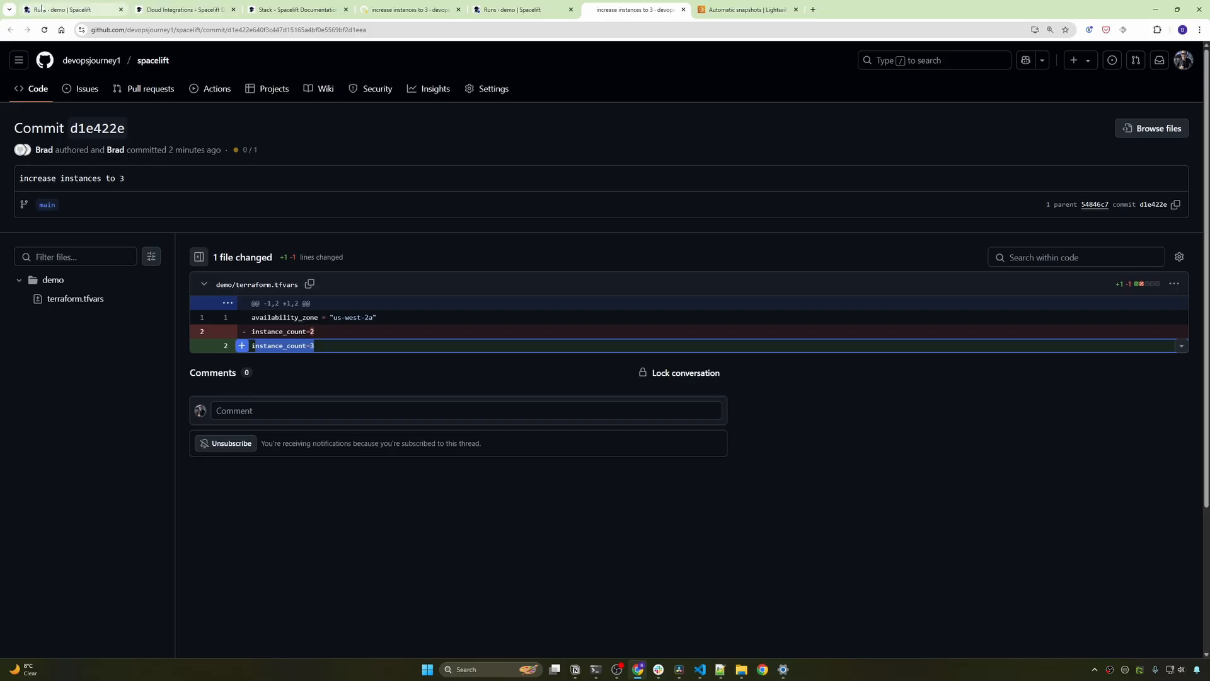
click(588, 465)
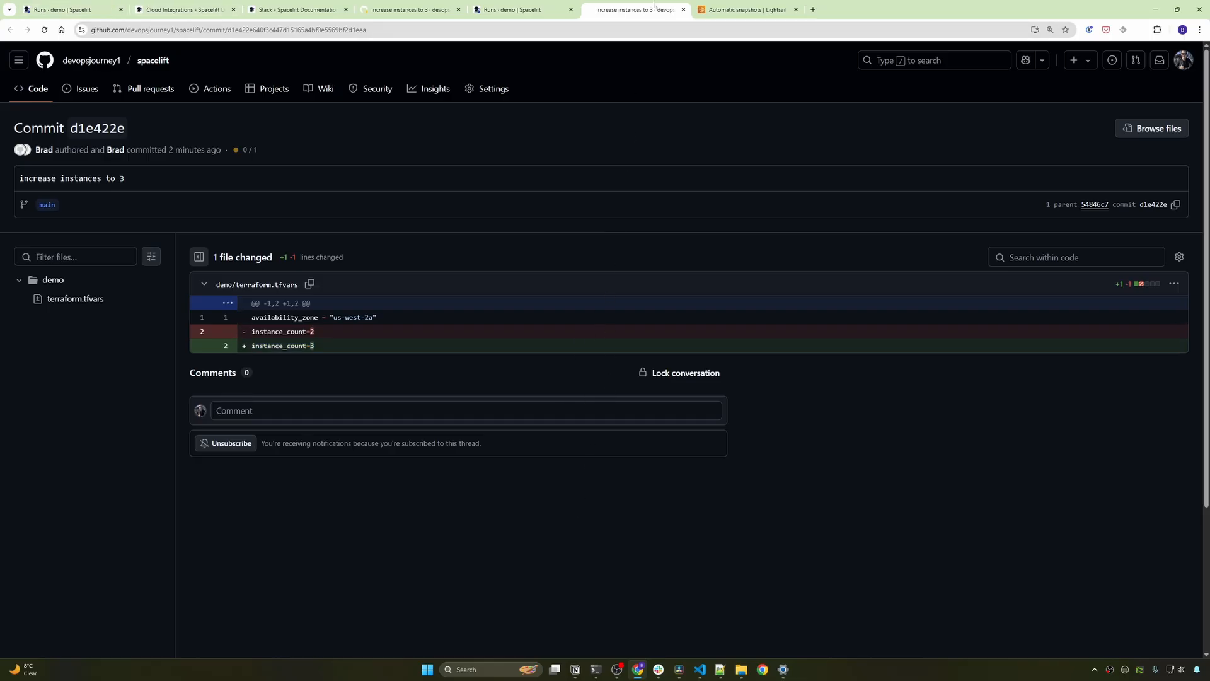
click(707, 8)
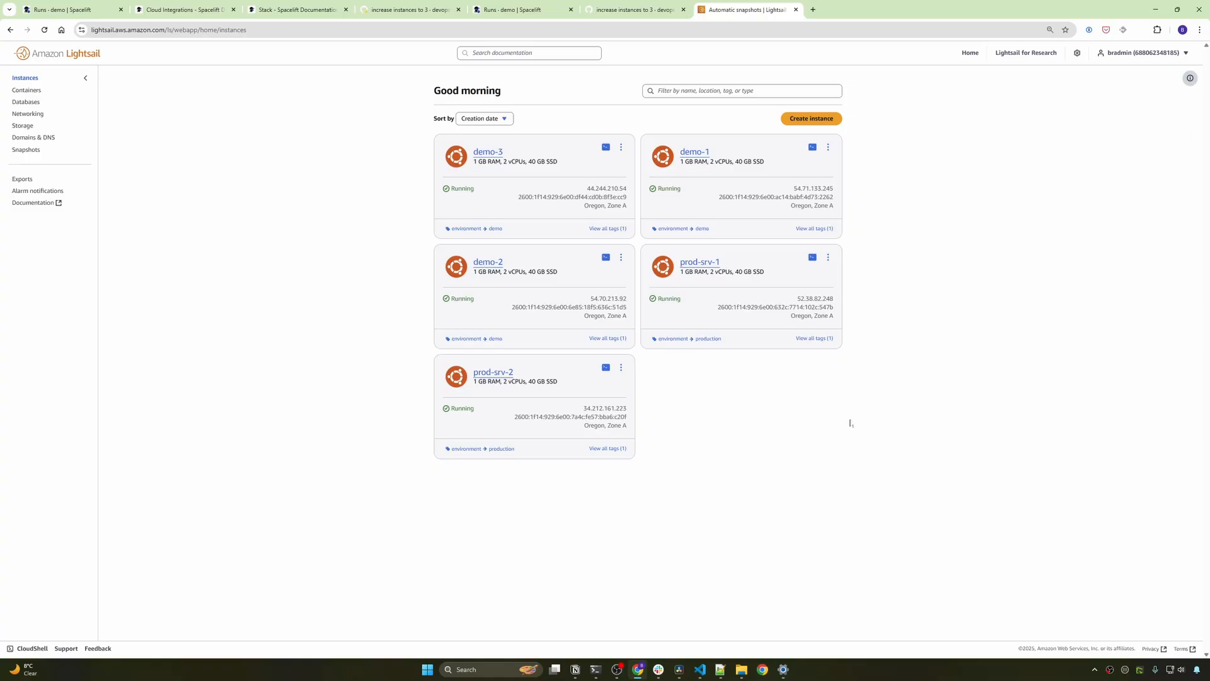
- After seeing demo-3 running in Lightsail, return to the Spacelift demo stack tab with Ctrl+1
key(ctrl+1)
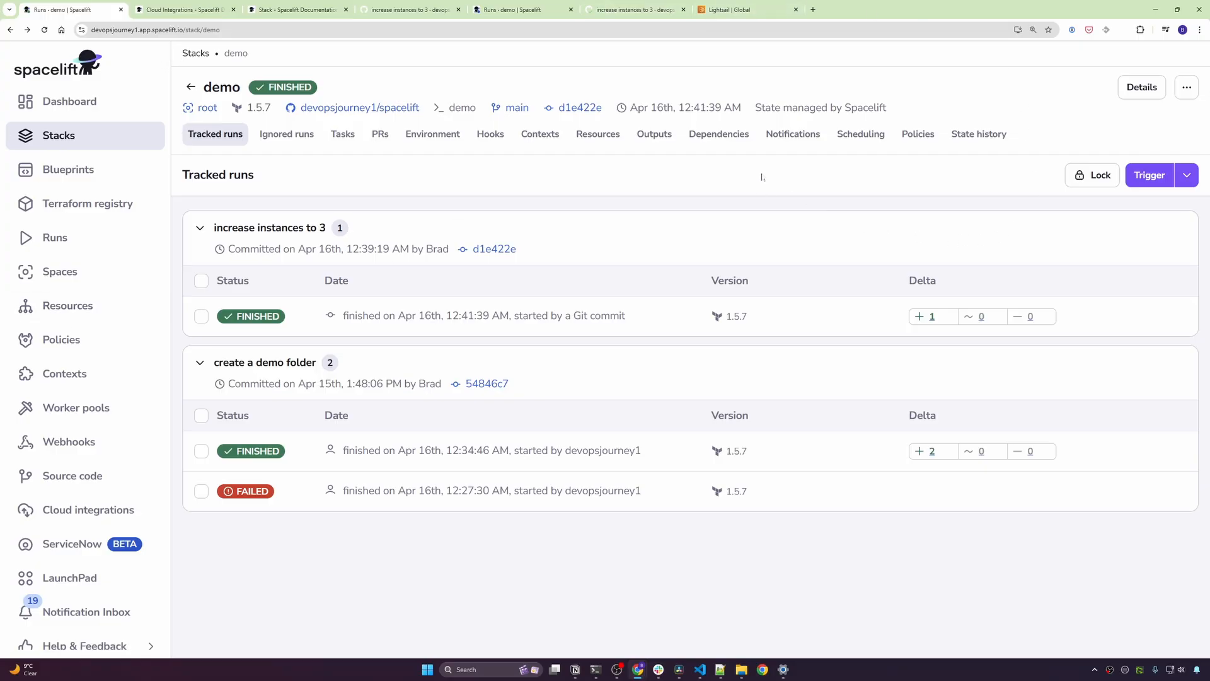
- Add a drift detection schedule to the demo stack with cron */10 * * * *
click(869, 136)
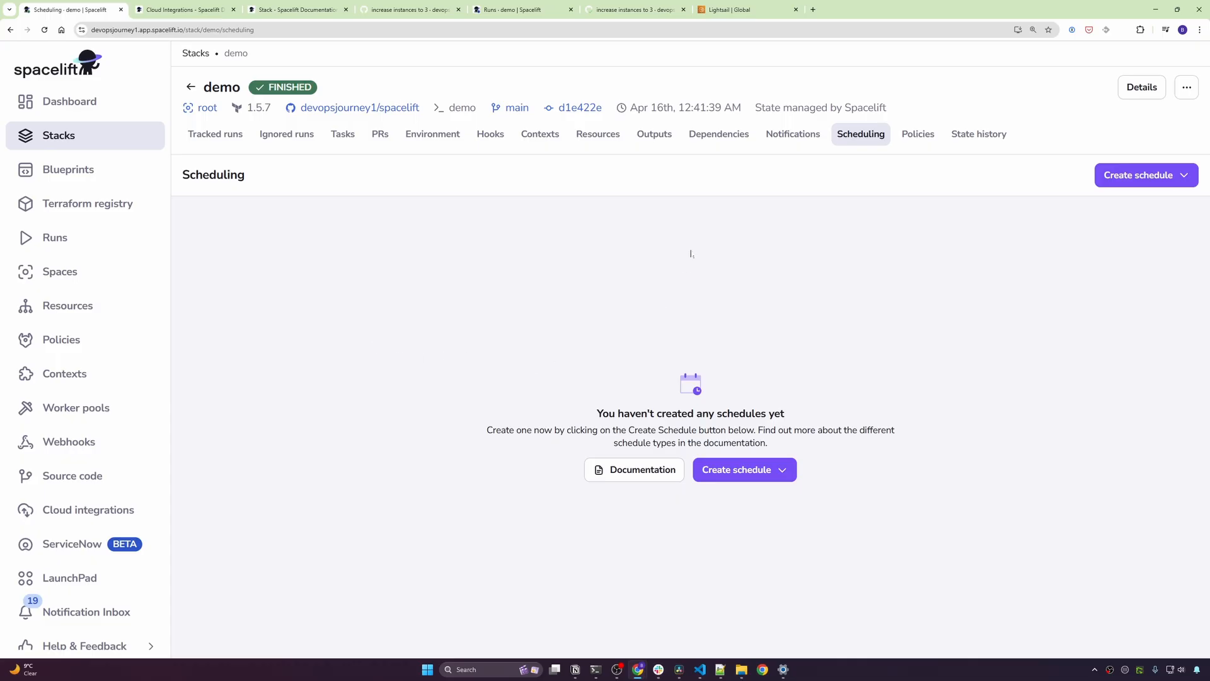
click(727, 473)
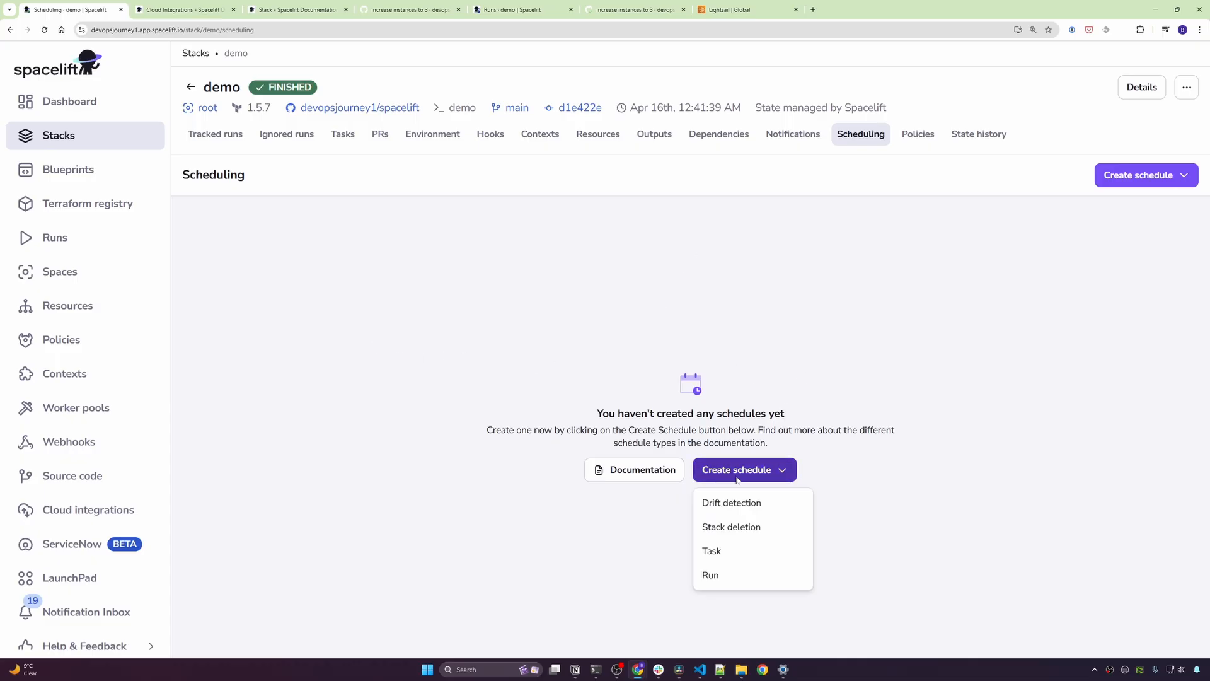
click(766, 504)
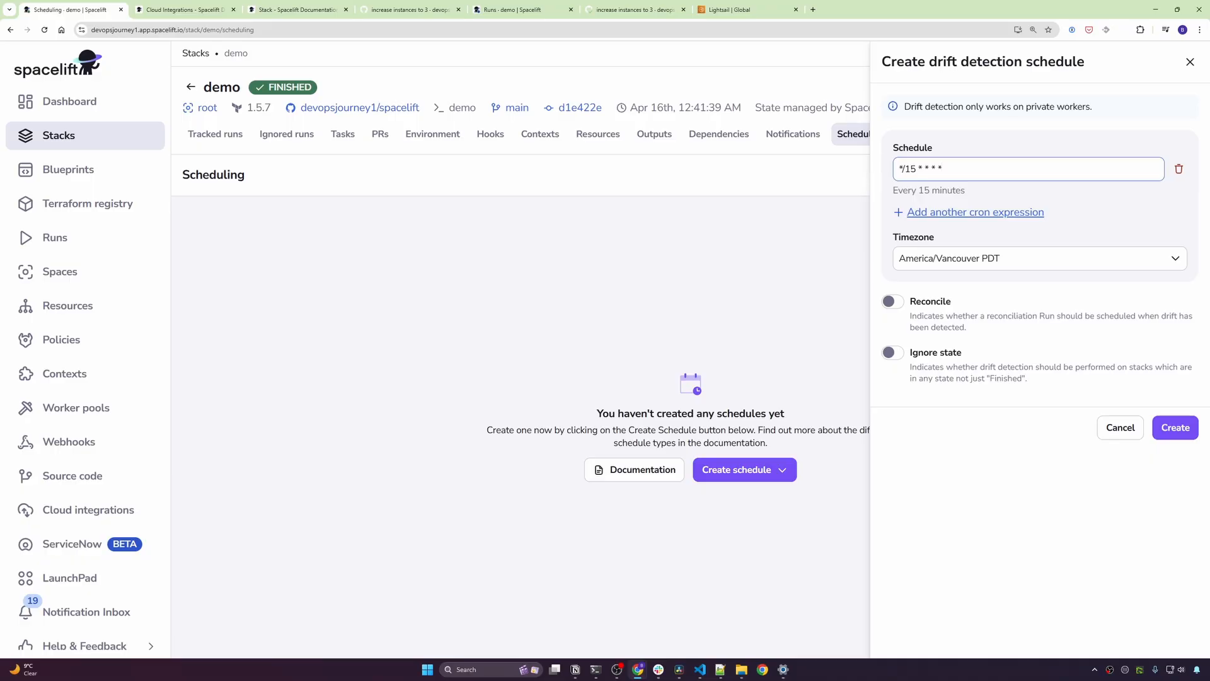
key(shift+Right)
text(0)
click(1176, 427)
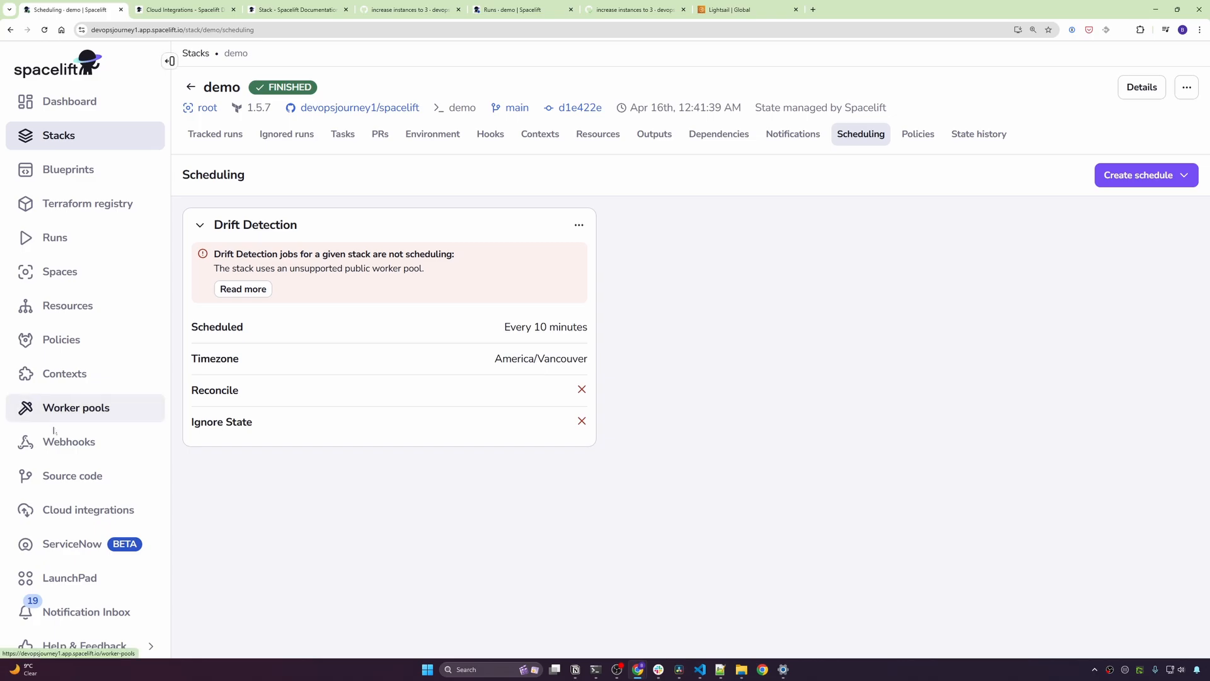
- Highlight the warning that drift detection is unsupported on public worker pools
drag(215, 254, 453, 254)
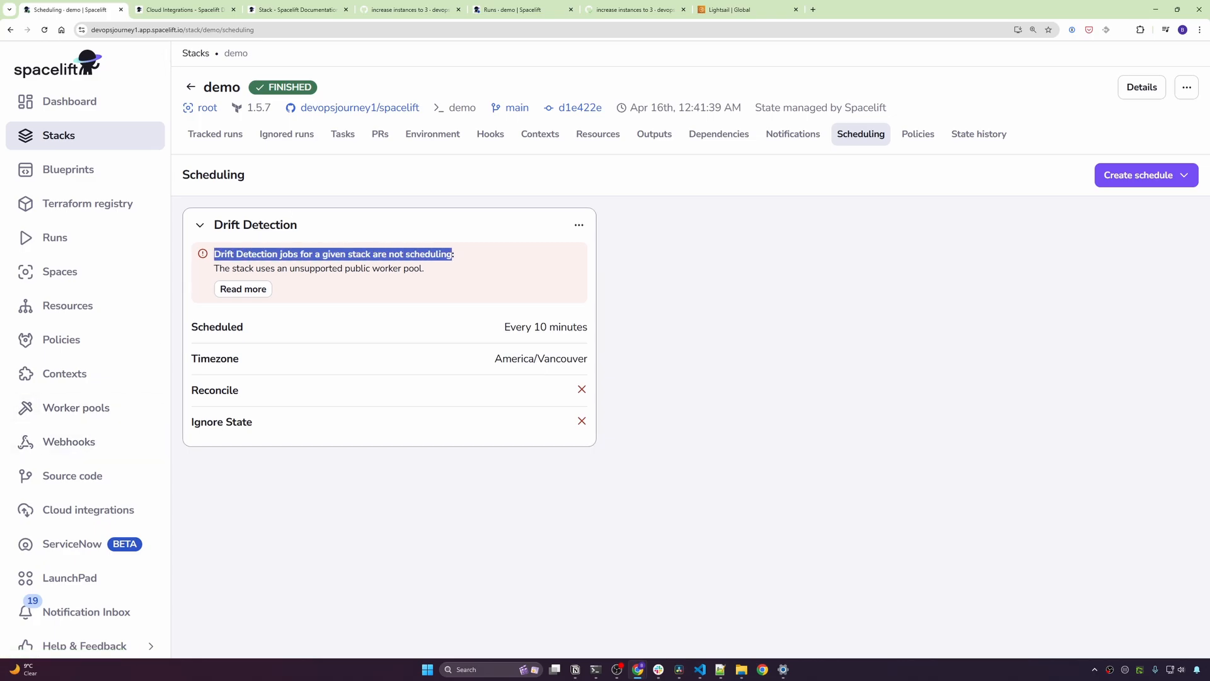
drag(218, 268, 429, 274)
click(439, 278)
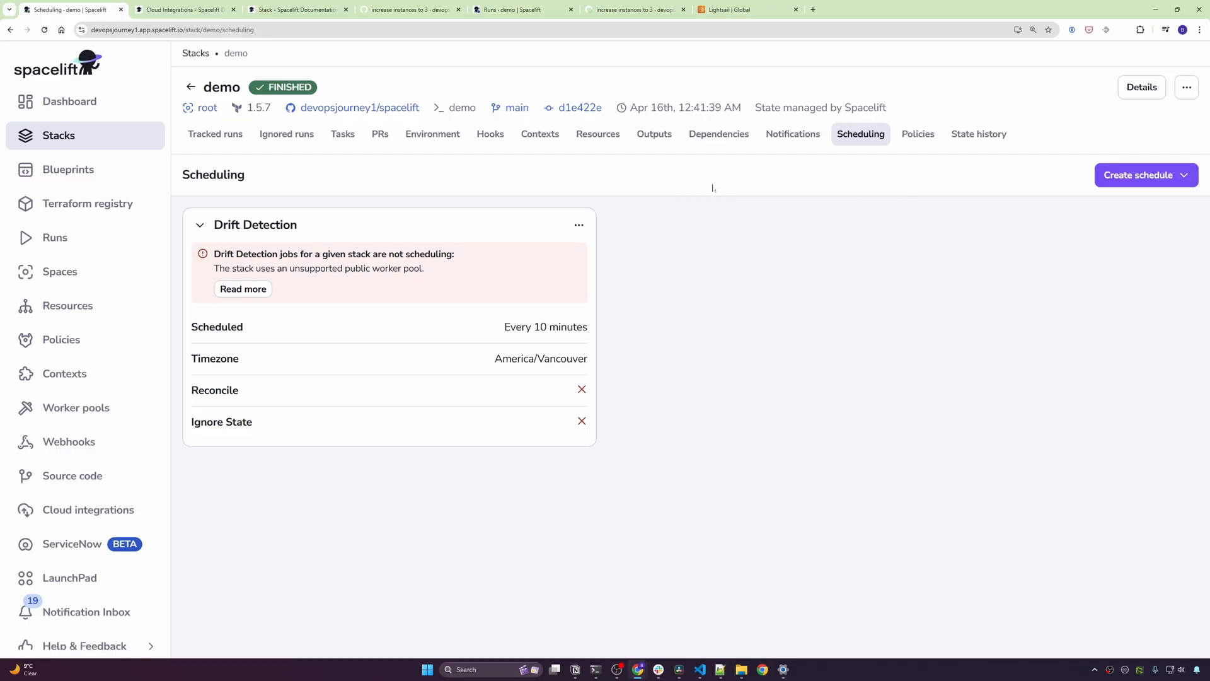
- In the demo stack's Behavior settings, choose Private worker pool as the worker pool
click(1186, 88)
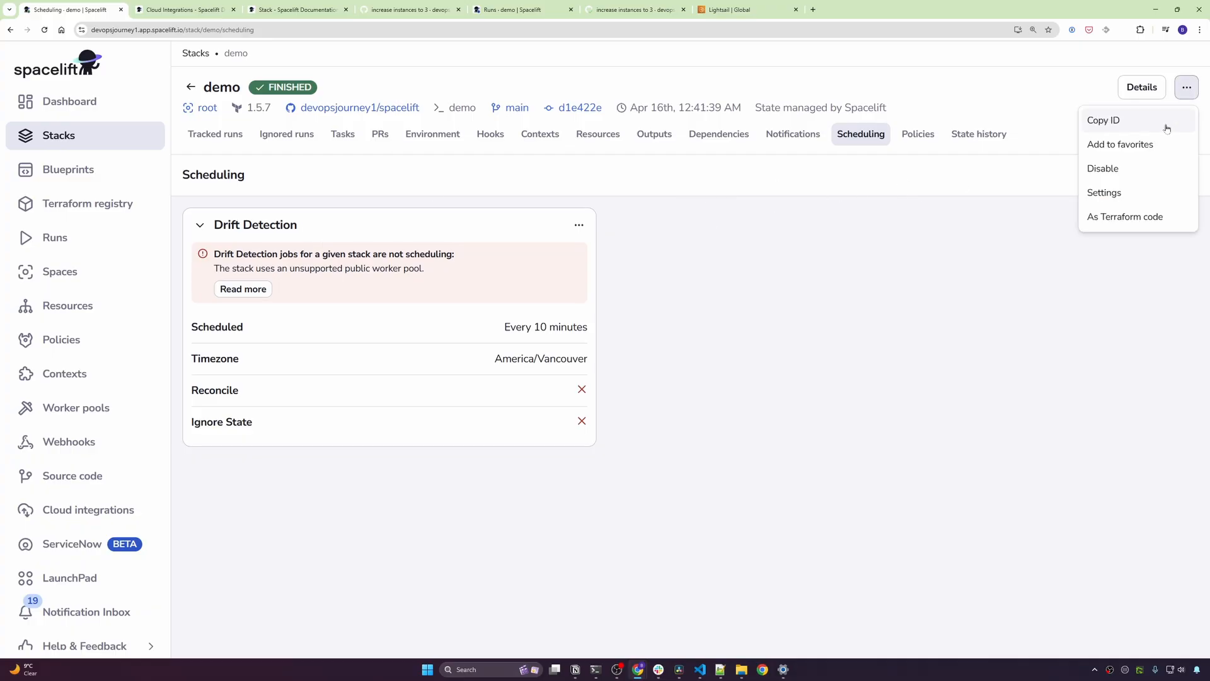
click(1121, 193)
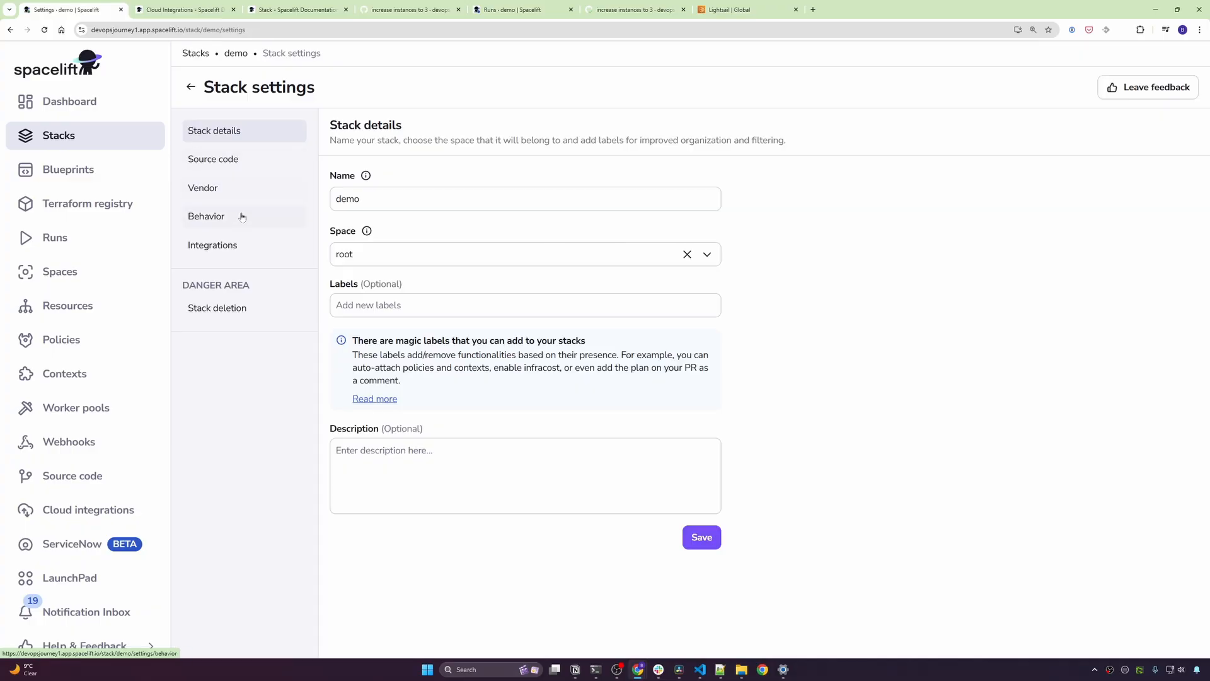
click(240, 216)
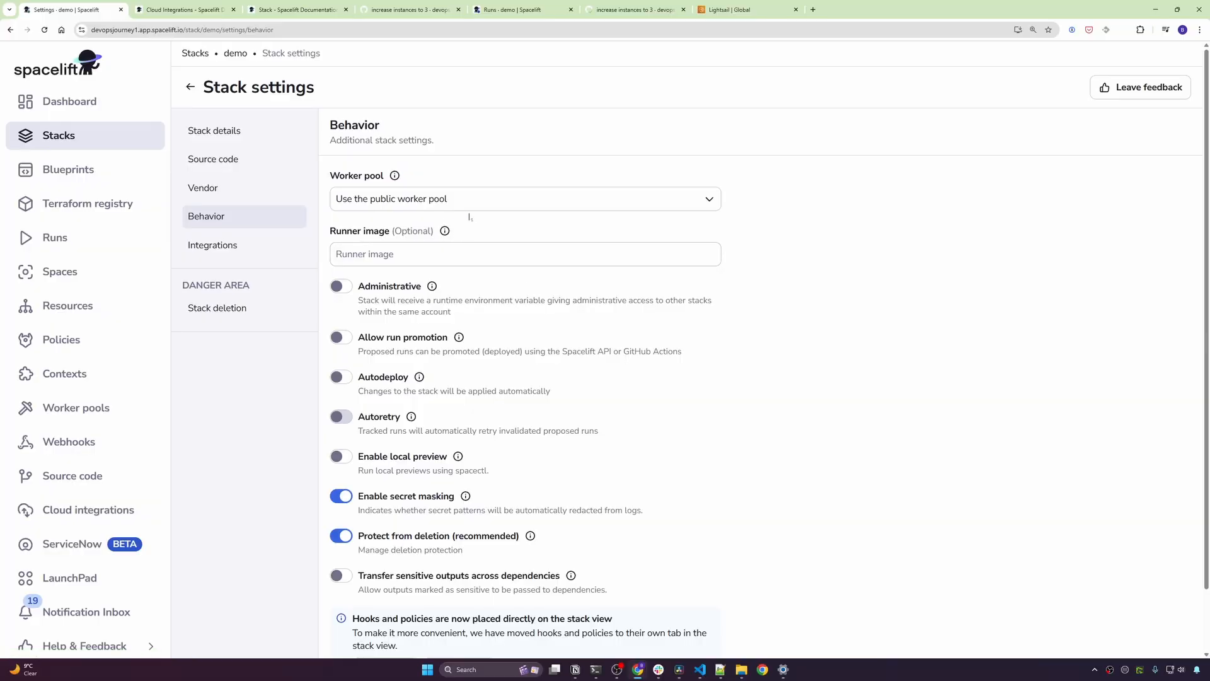
click(502, 201)
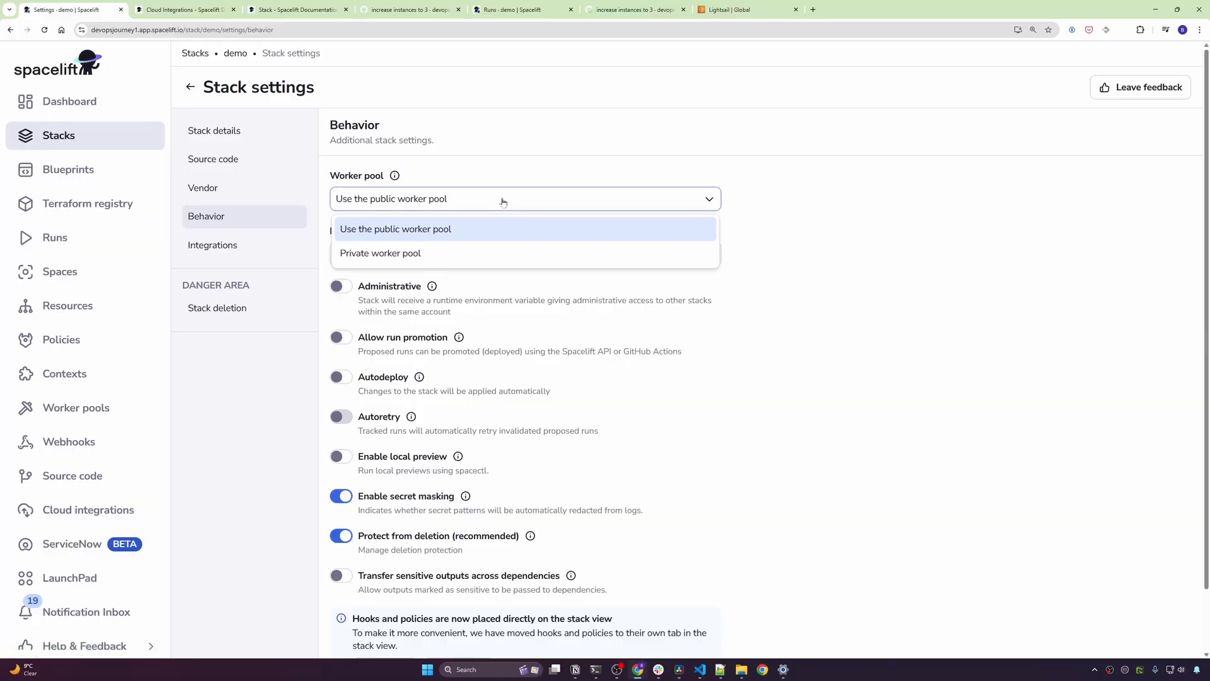
click(429, 260)
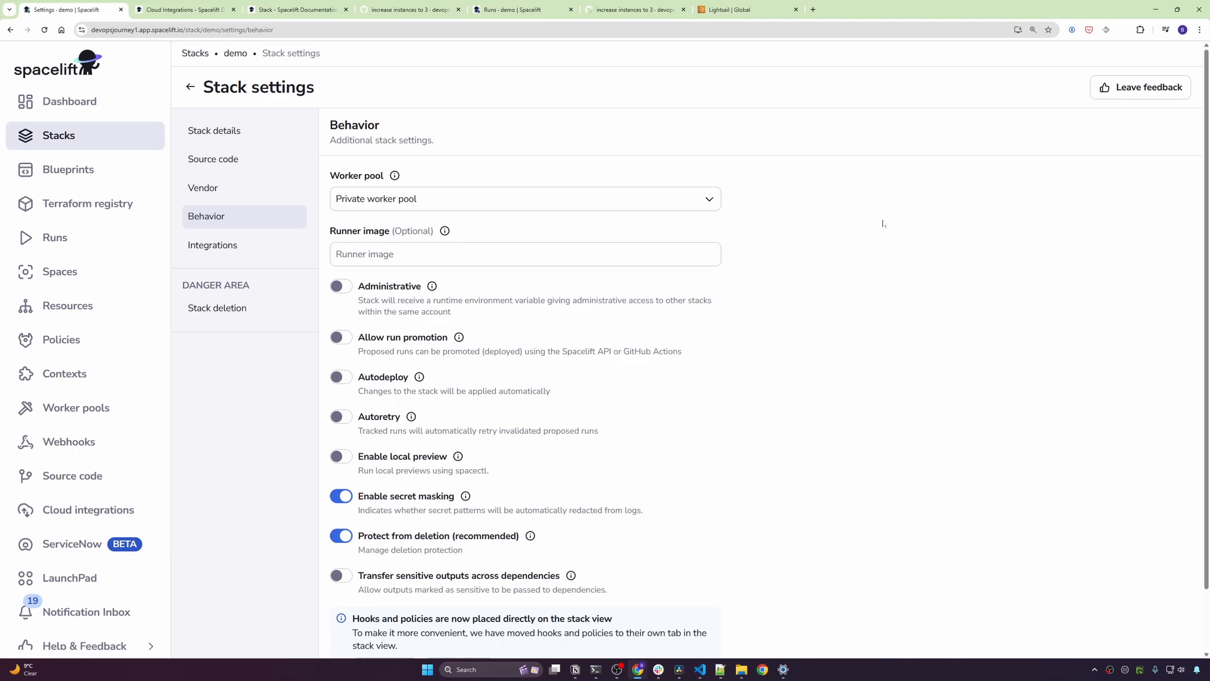
click(447, 198)
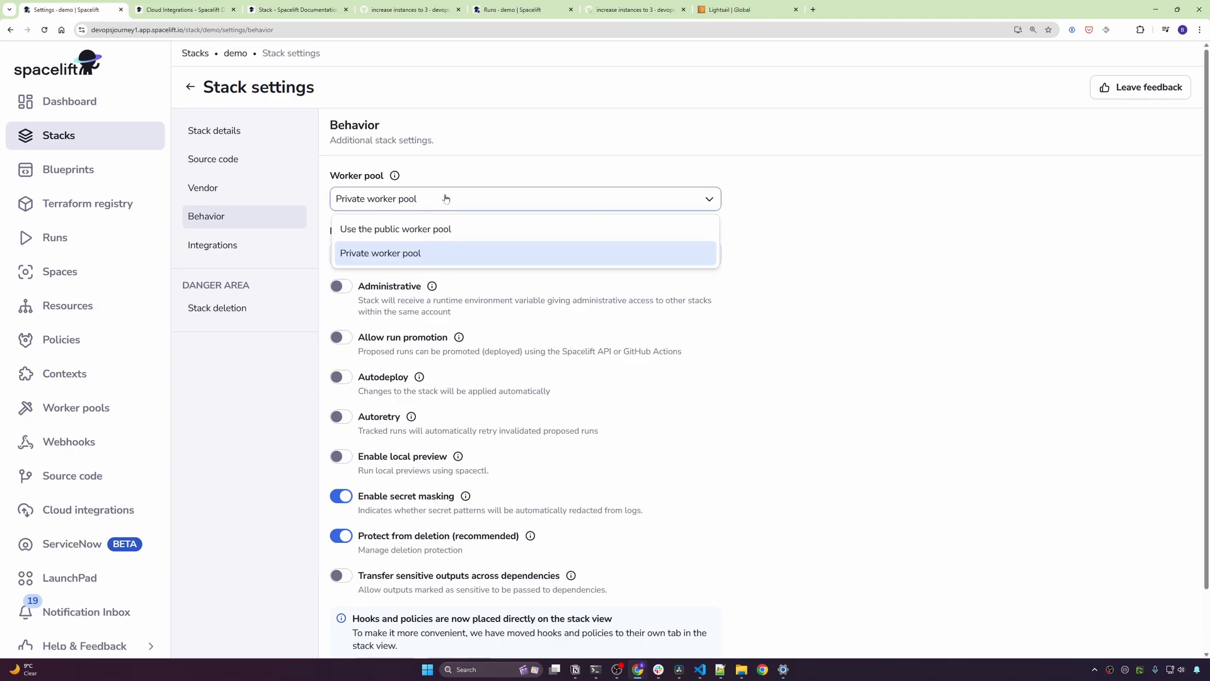
click(440, 255)
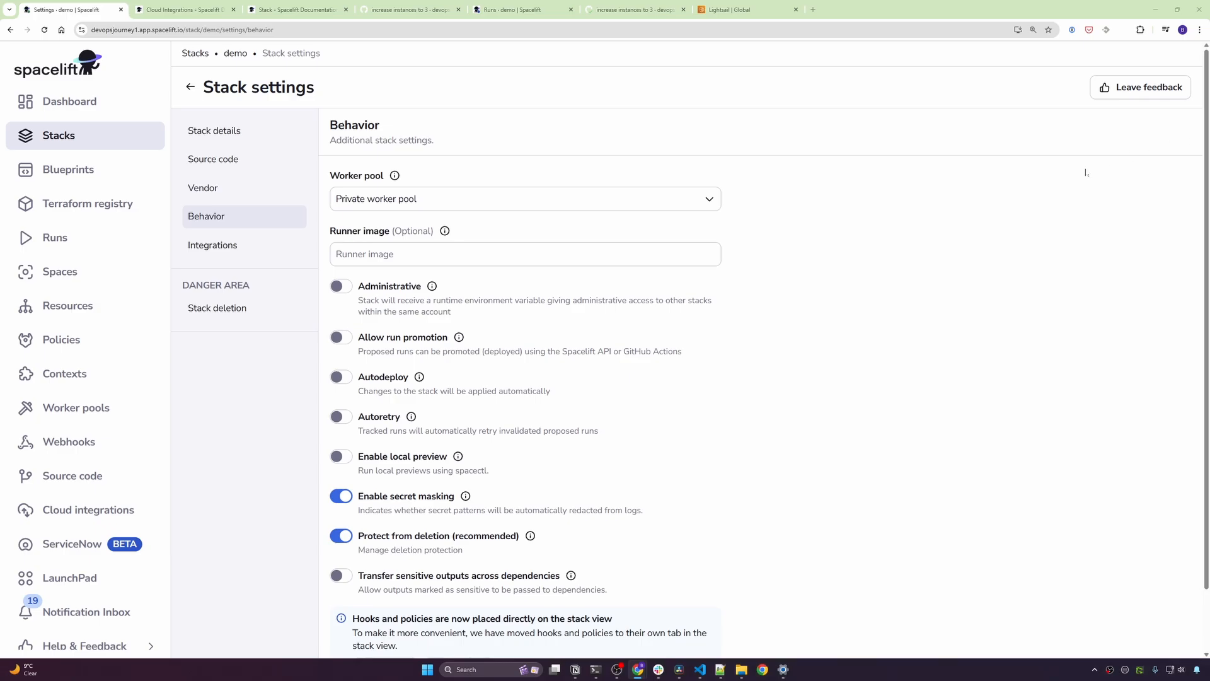
- Check the pricing page, highlighting the Starter plan's allowance of 1 private worker
drag(1209, 81, 450, 82)
scroll(662, 378, down, 1)
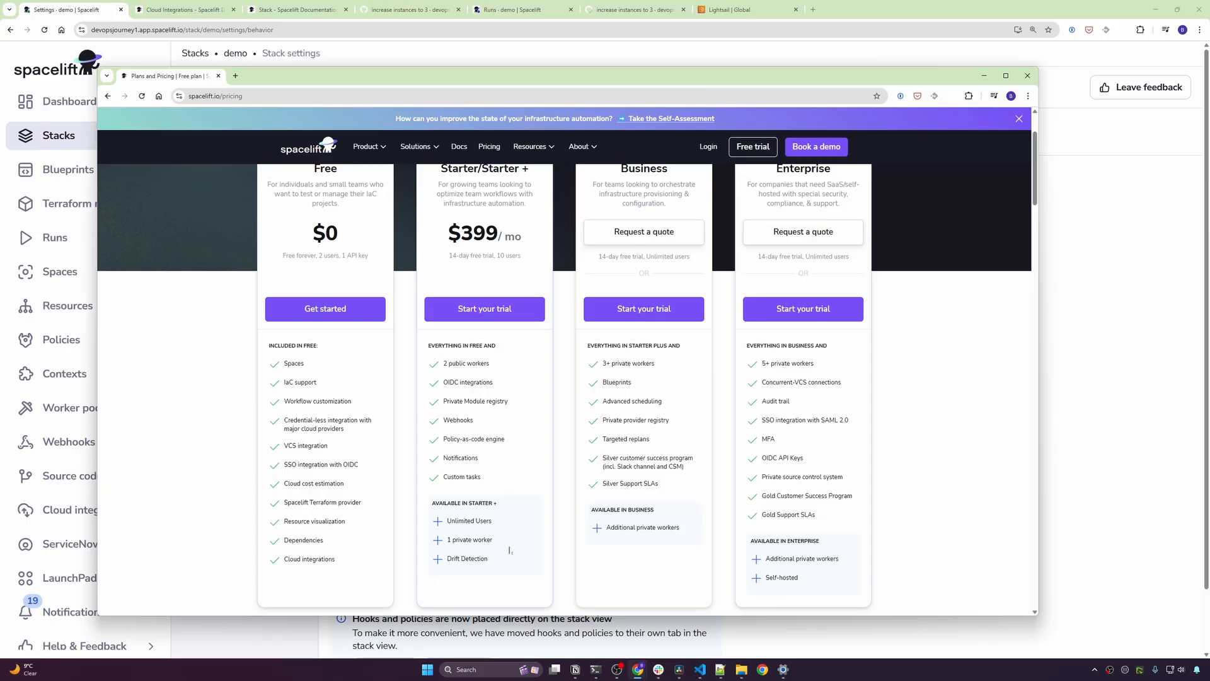
drag(509, 542, 448, 544)
- Return to Behavior settings and save the private worker pool setting
click(1098, 261)
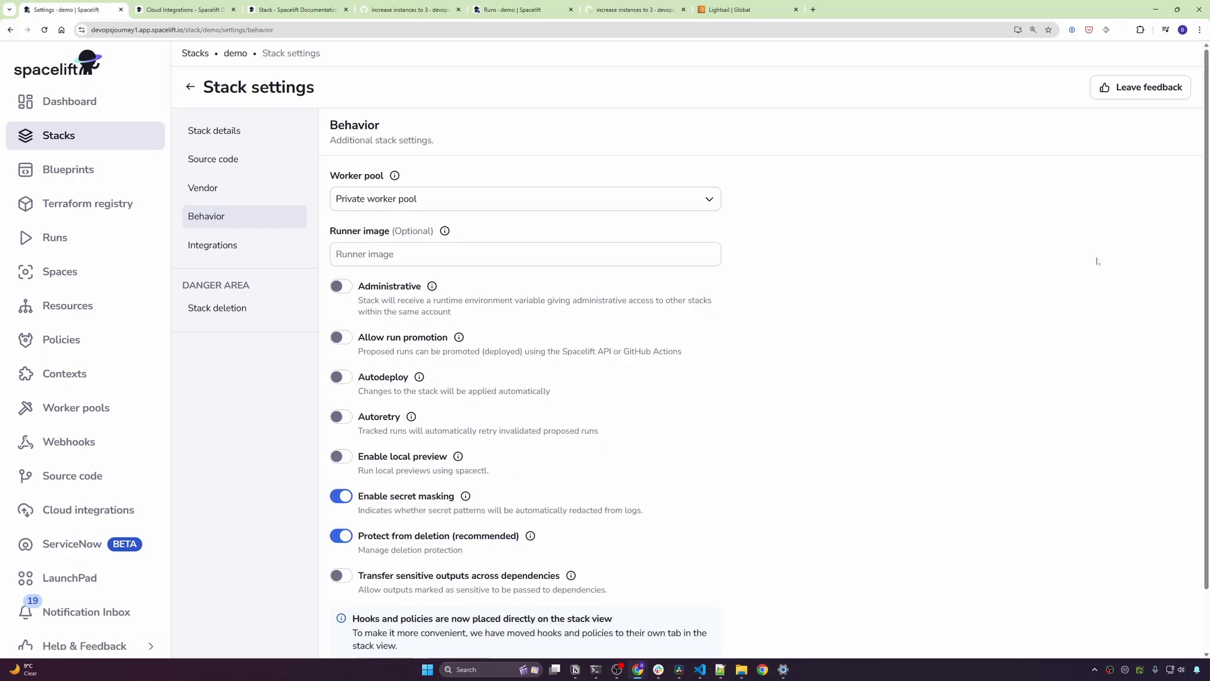
scroll(708, 413, down, 1)
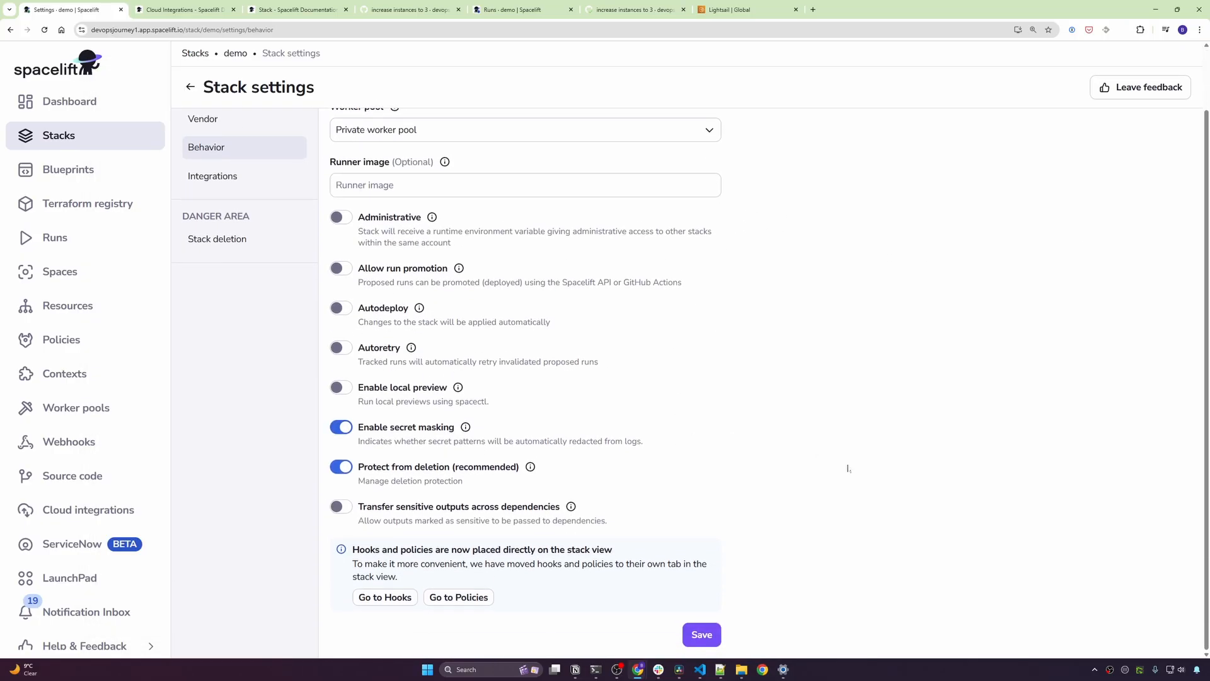
click(701, 634)
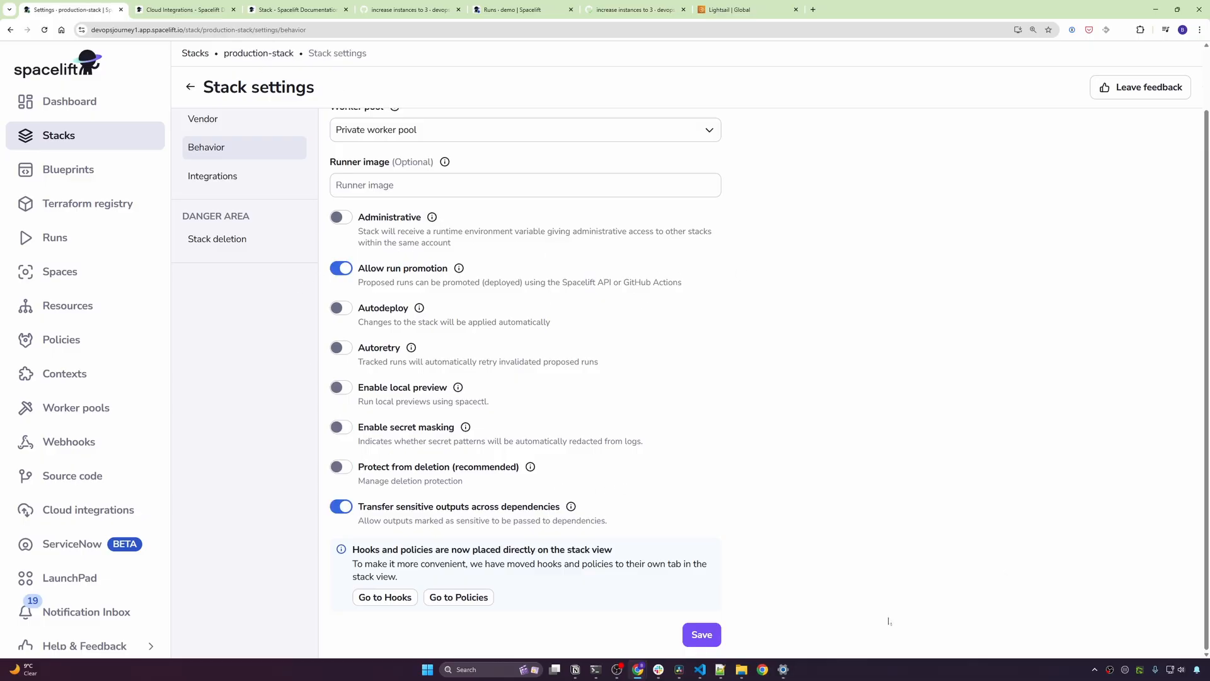
- Open the demo-1 instance's Tags tab, showing environment set to demo
click(737, 5)
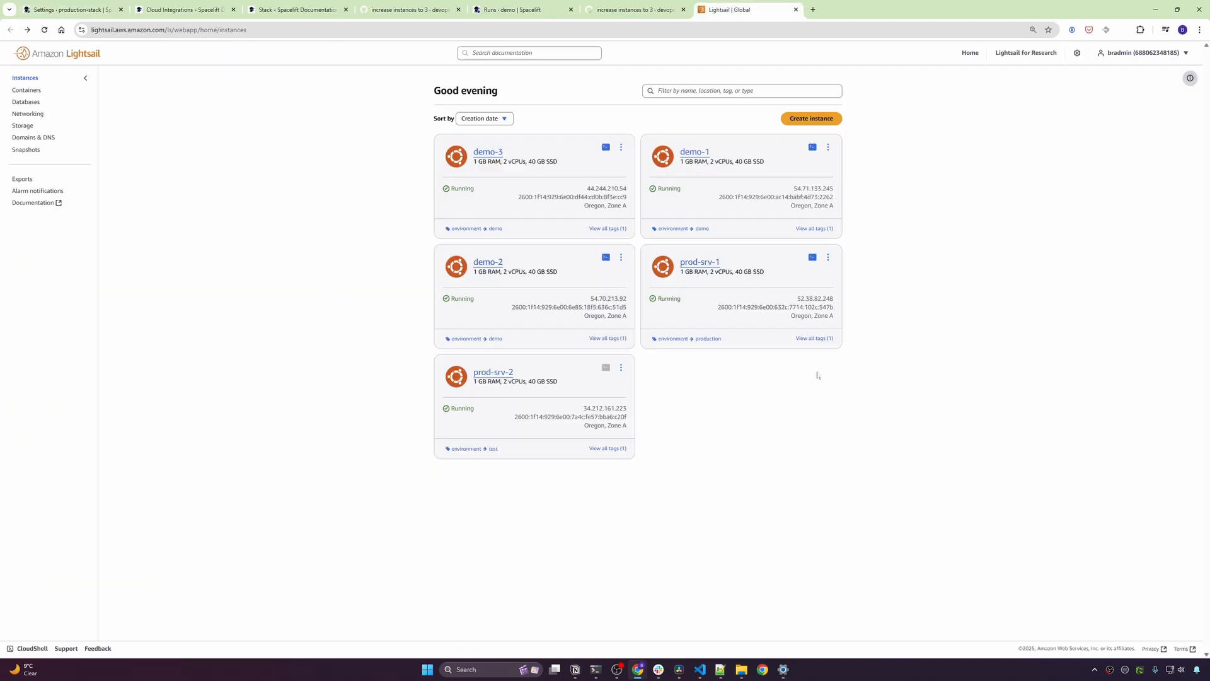
click(828, 147)
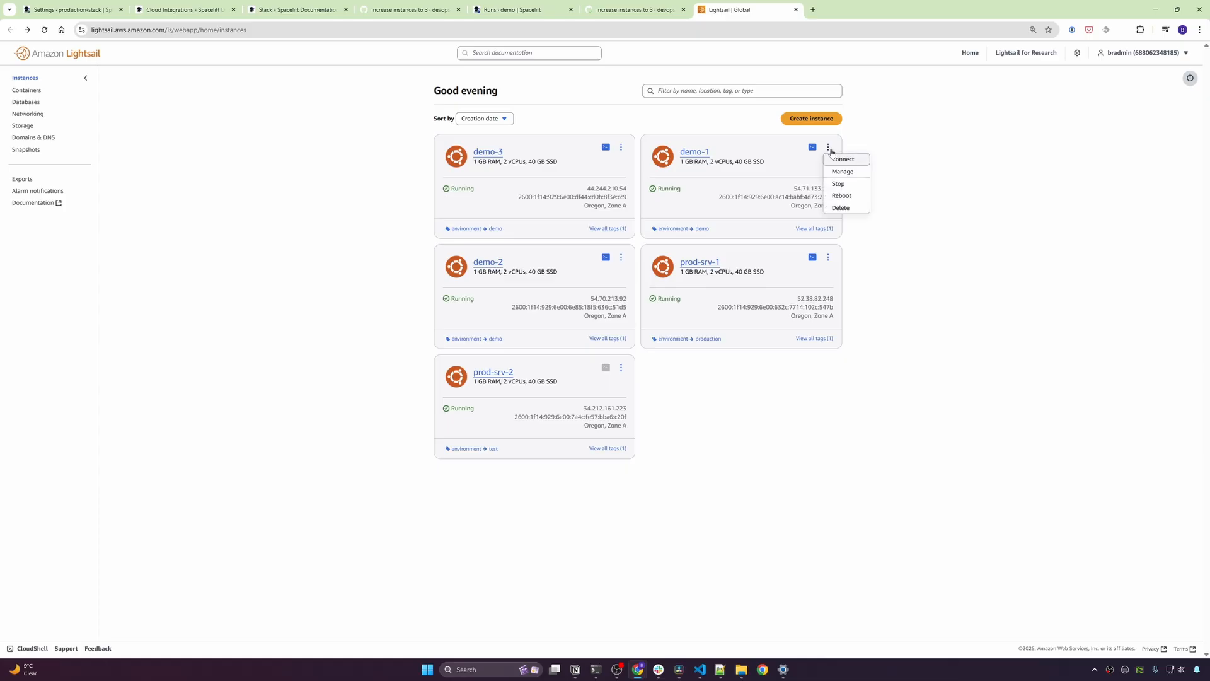
click(844, 171)
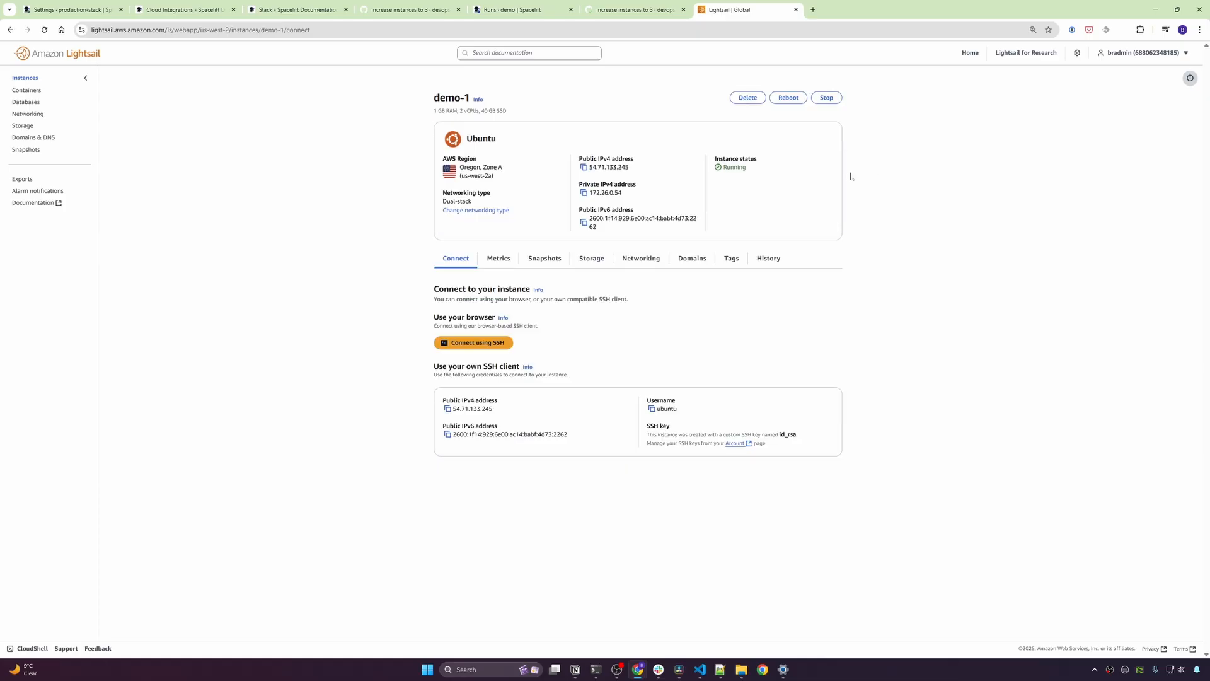
click(731, 259)
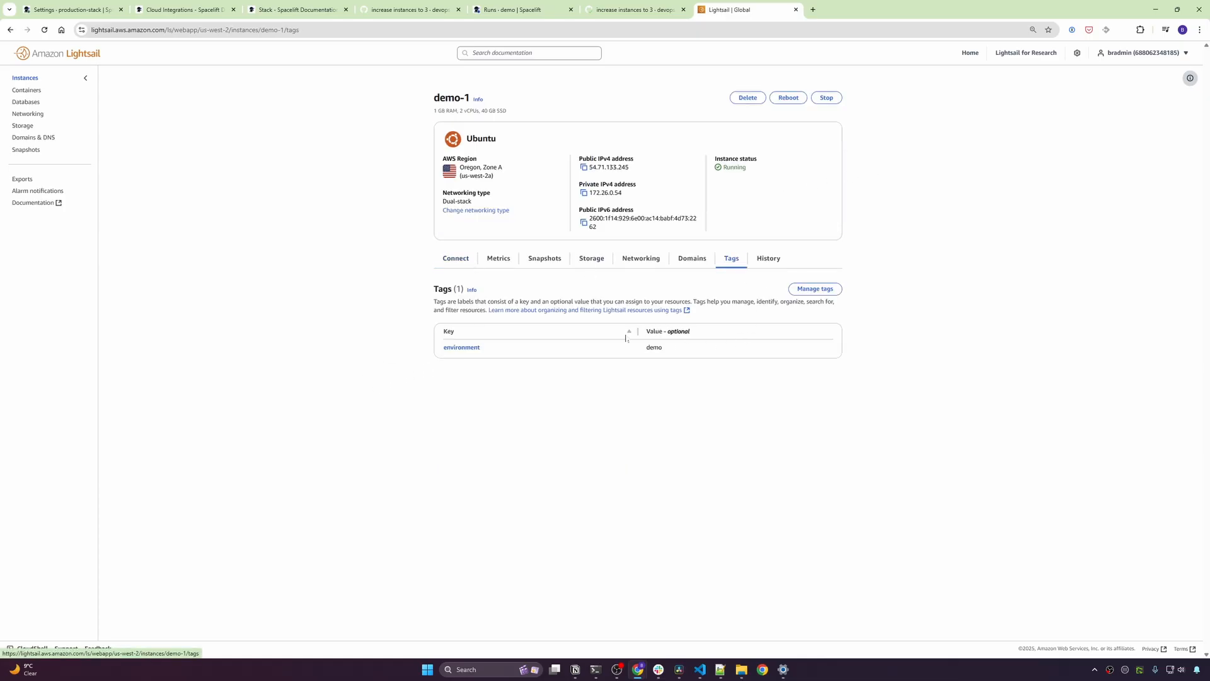
- Change demo-1's environment tag value to test and save it
click(815, 288)
text(test)
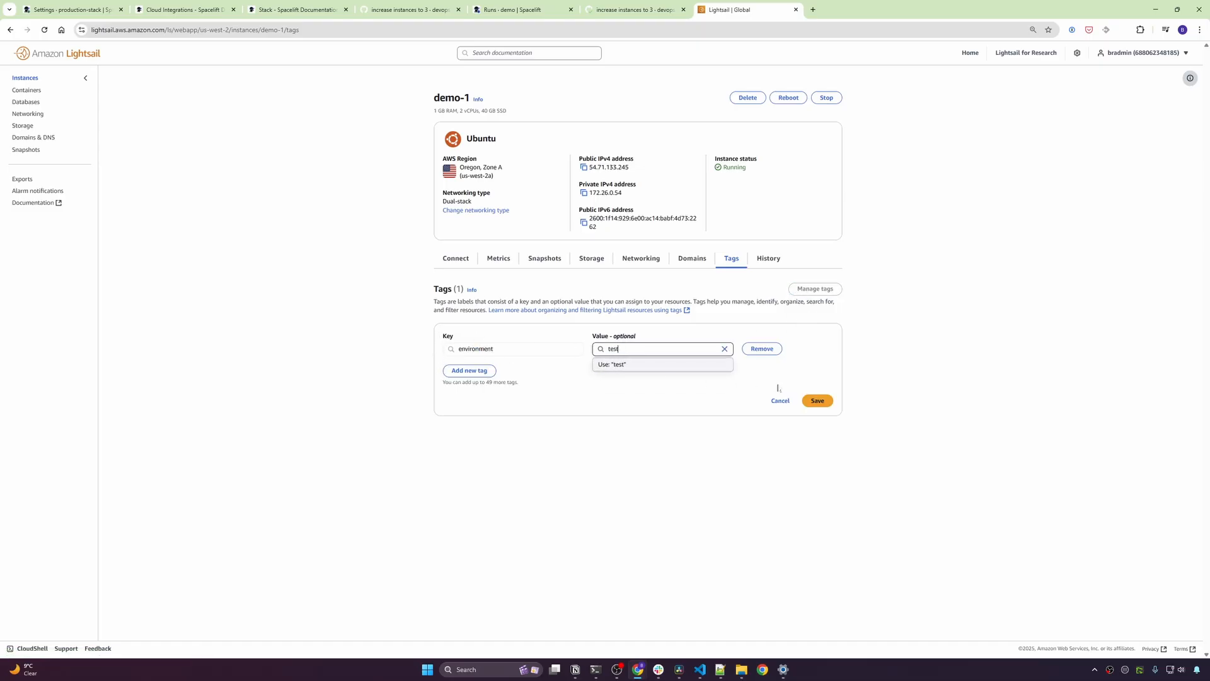
click(817, 401)
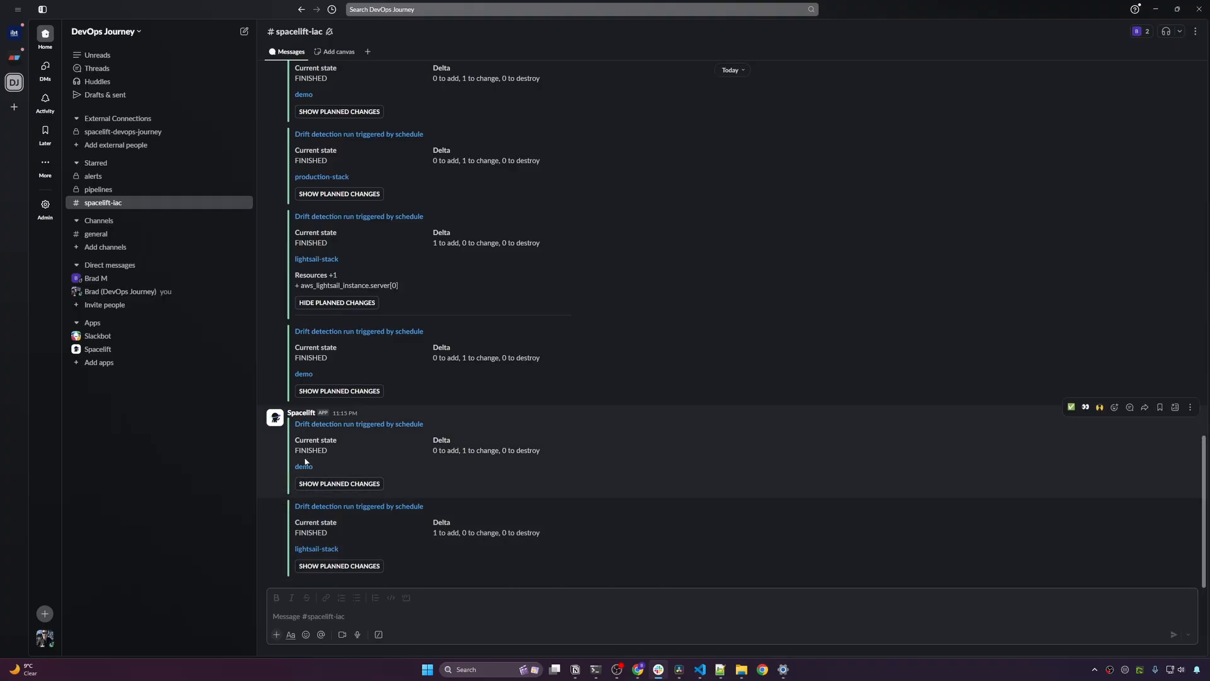
- Expand the demo drift alert's planned changes, highlighting aws_lightsail_instance.server[0], then move Slack aside
click(343, 485)
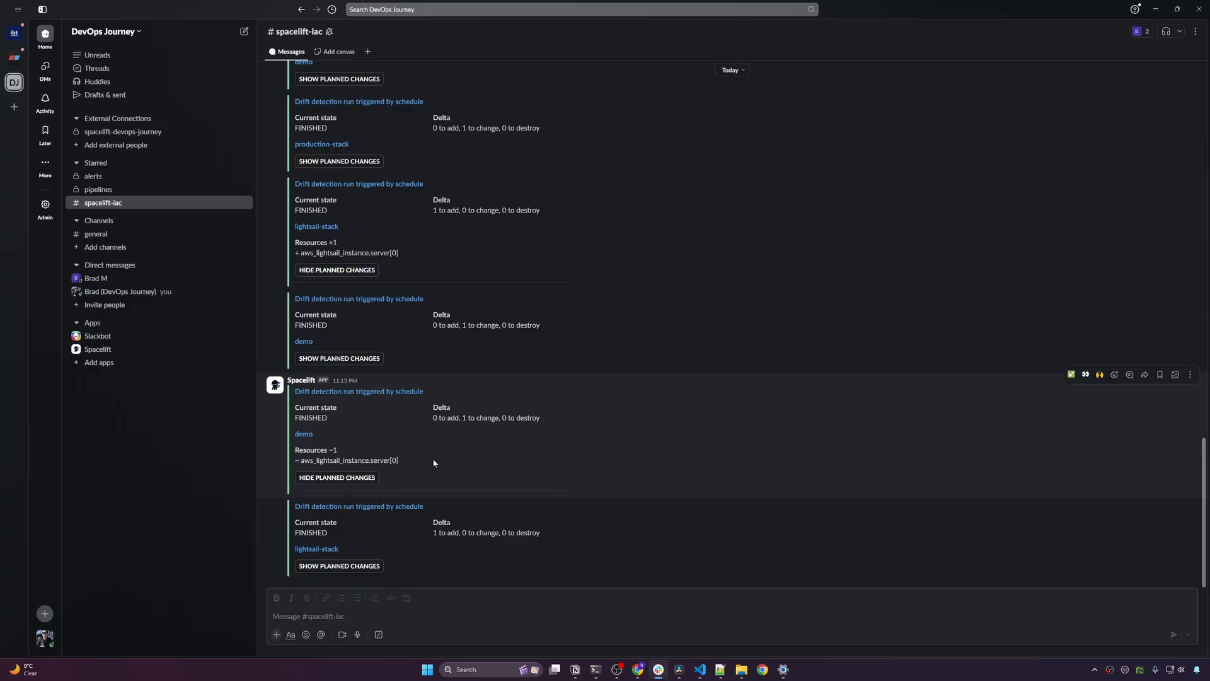
drag(414, 459, 294, 461)
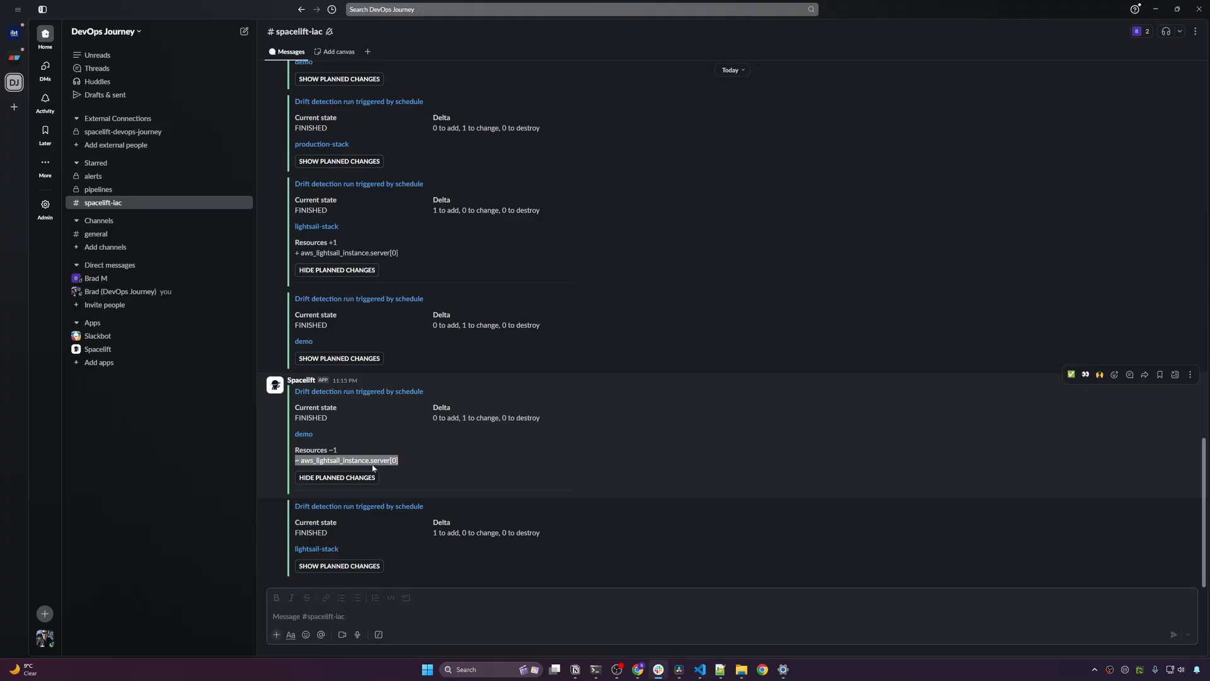
drag(210, 4, 1209, 116)
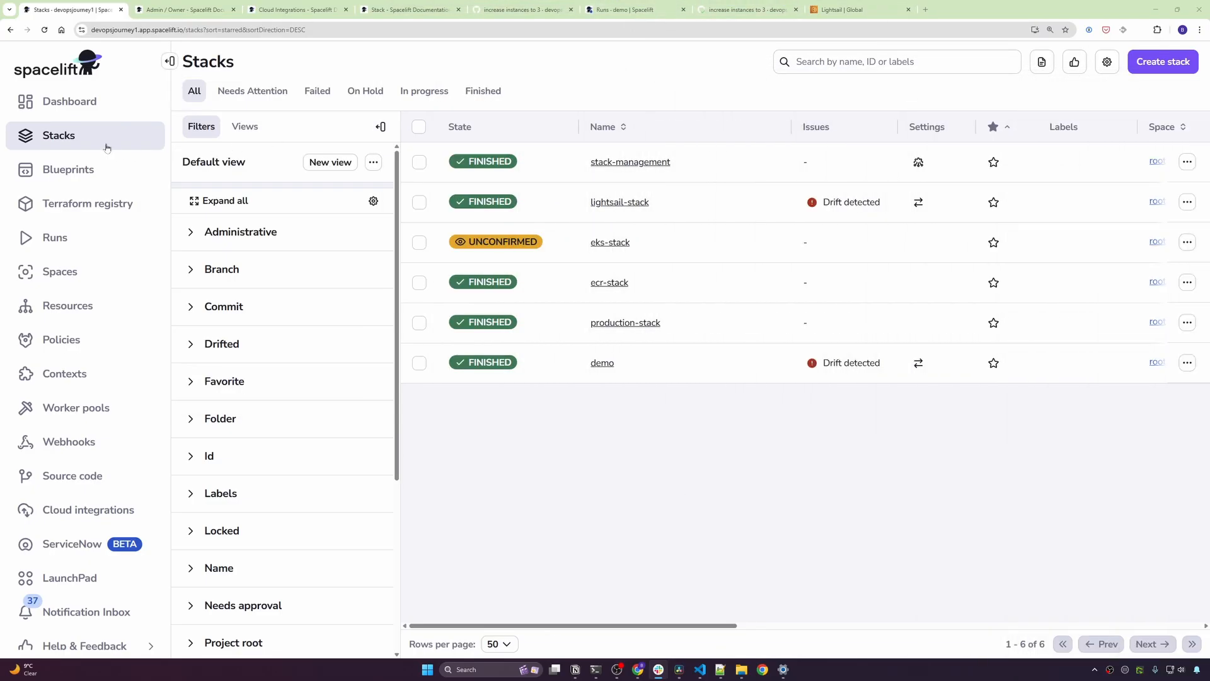
- Open the drift-detected demo stack from the Stacks list and trigger a new run
click(844, 384)
drag(880, 364, 821, 364)
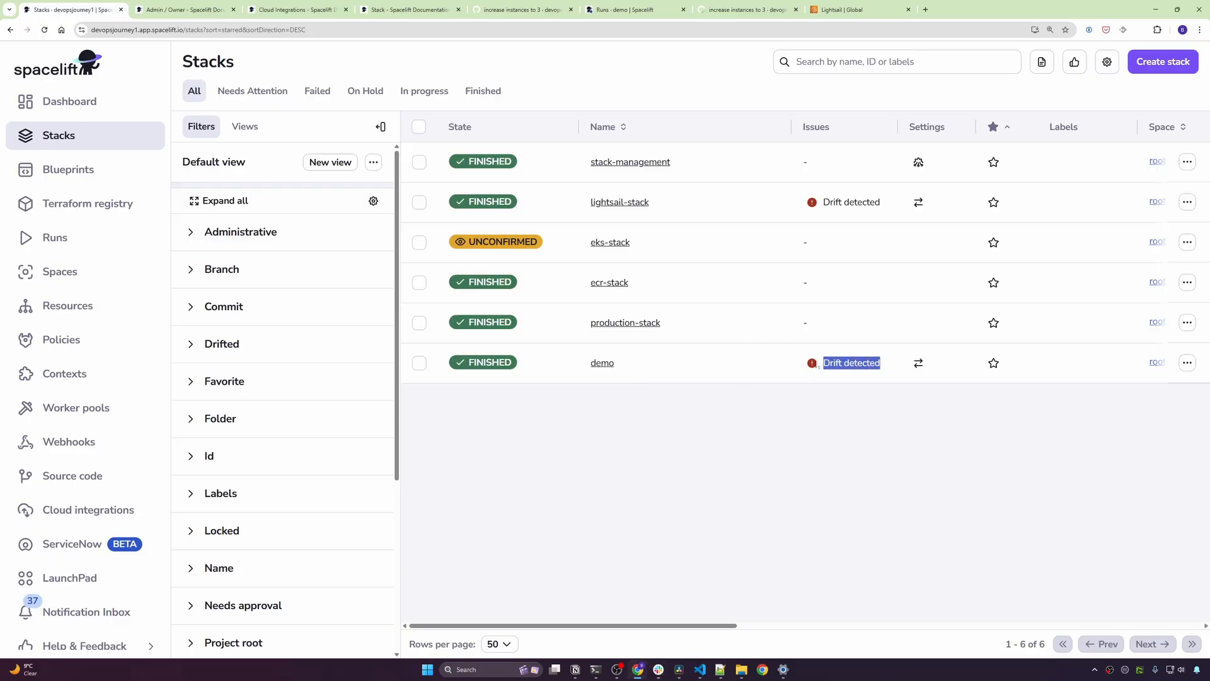
click(717, 421)
click(602, 363)
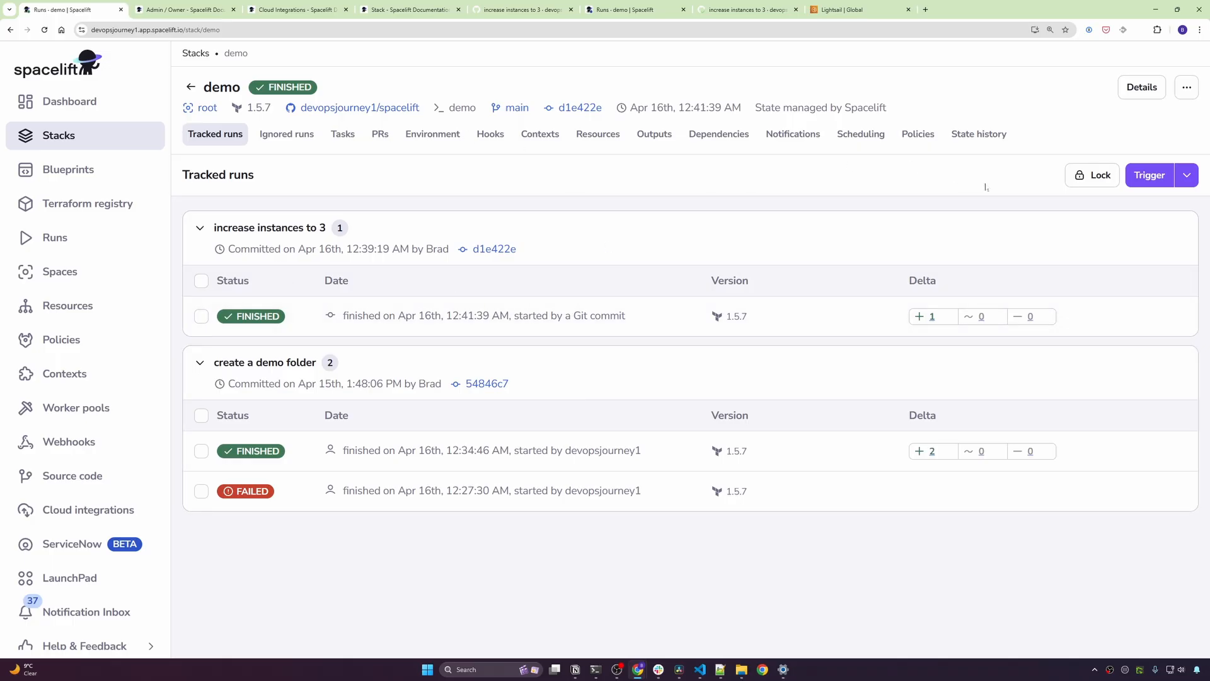
click(1150, 175)
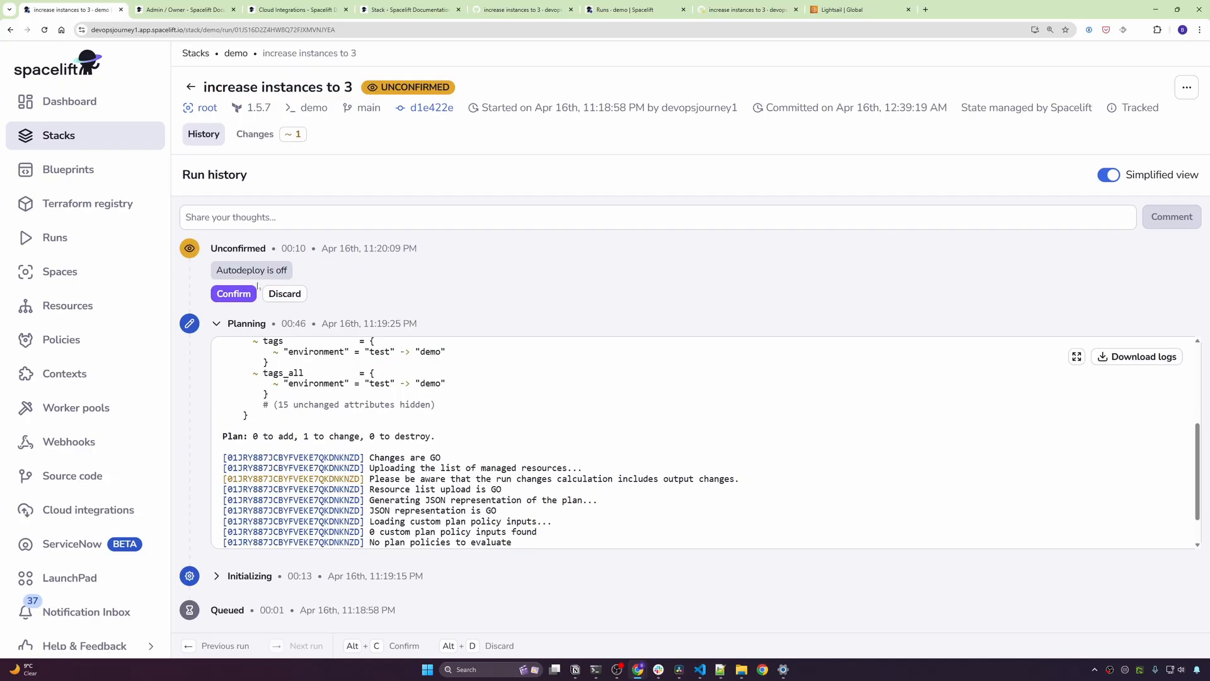
- Confirm the tag-reverting run, verify the log reaches Apply complete, then open Runs
click(233, 294)
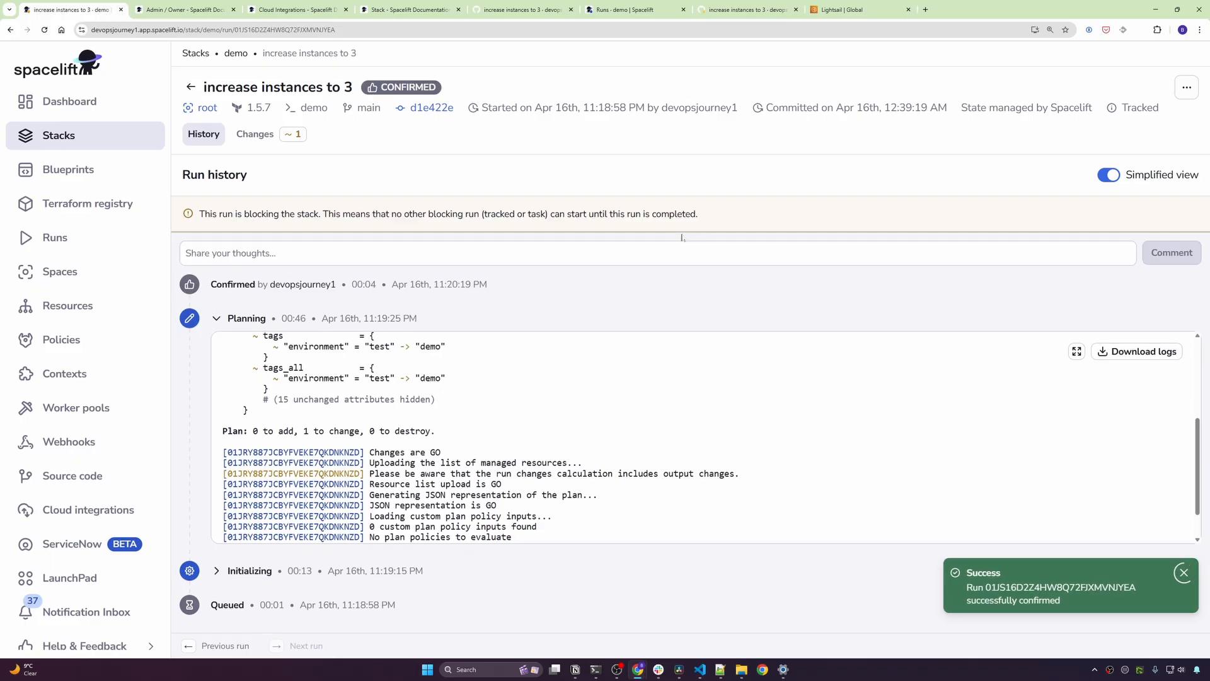
scroll(441, 435, up, 2)
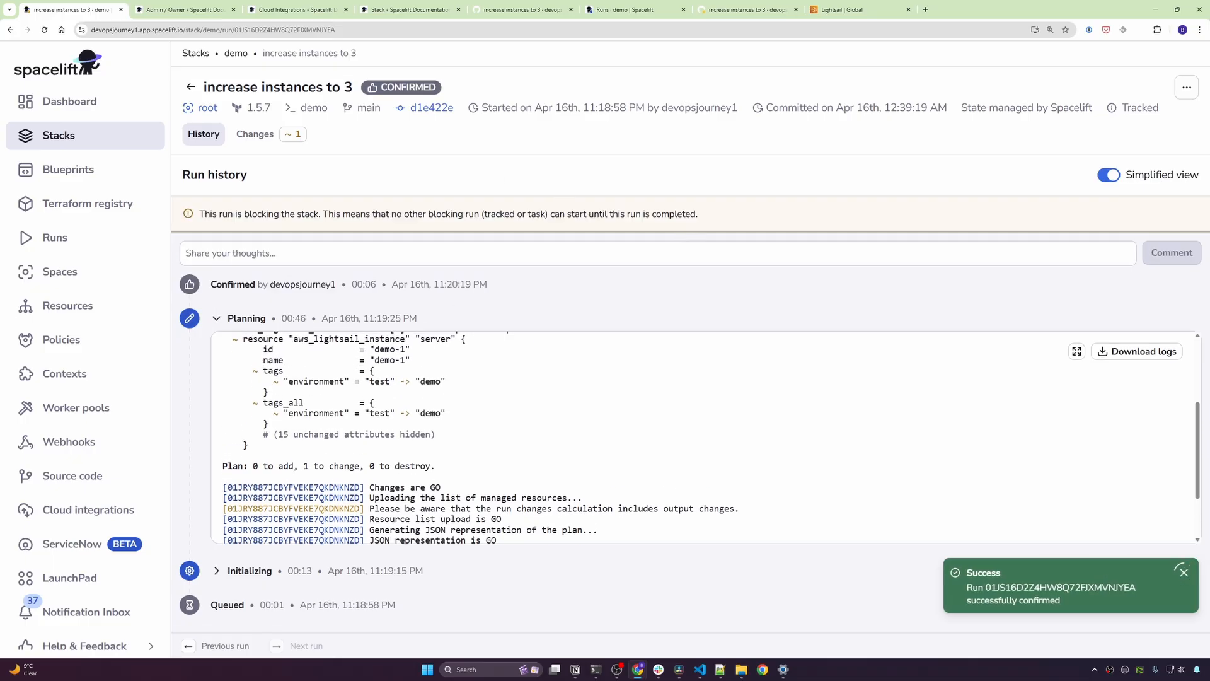
drag(446, 440, 247, 441)
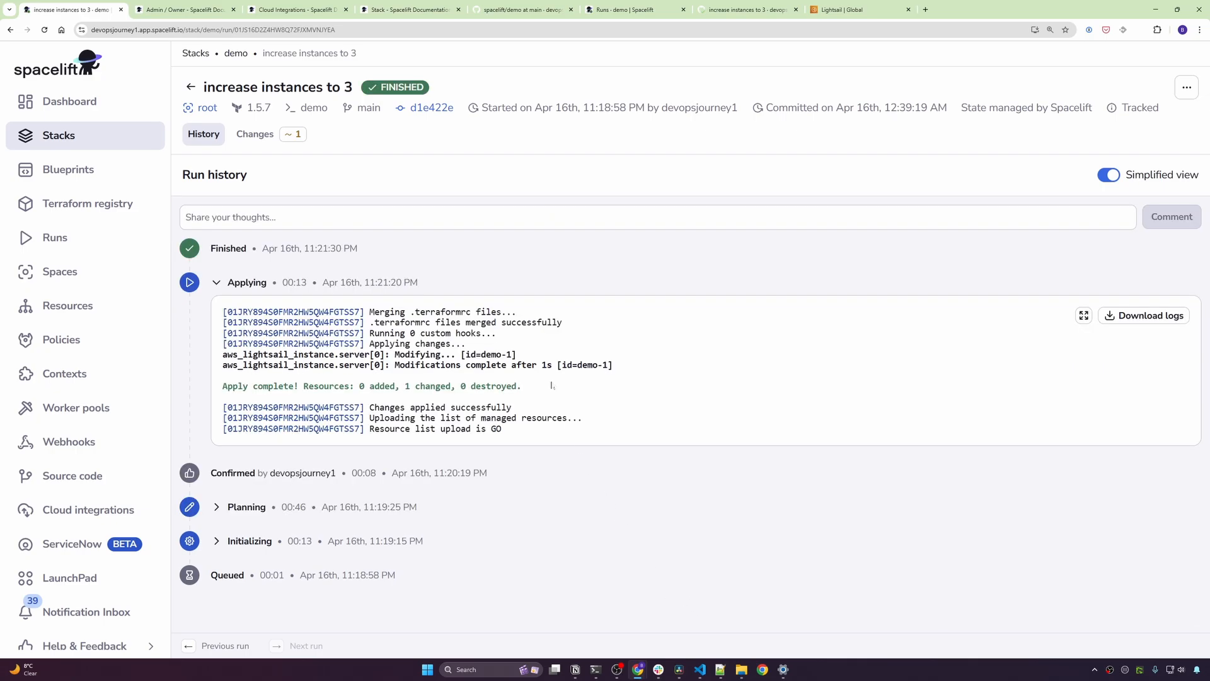
drag(545, 387, 192, 380)
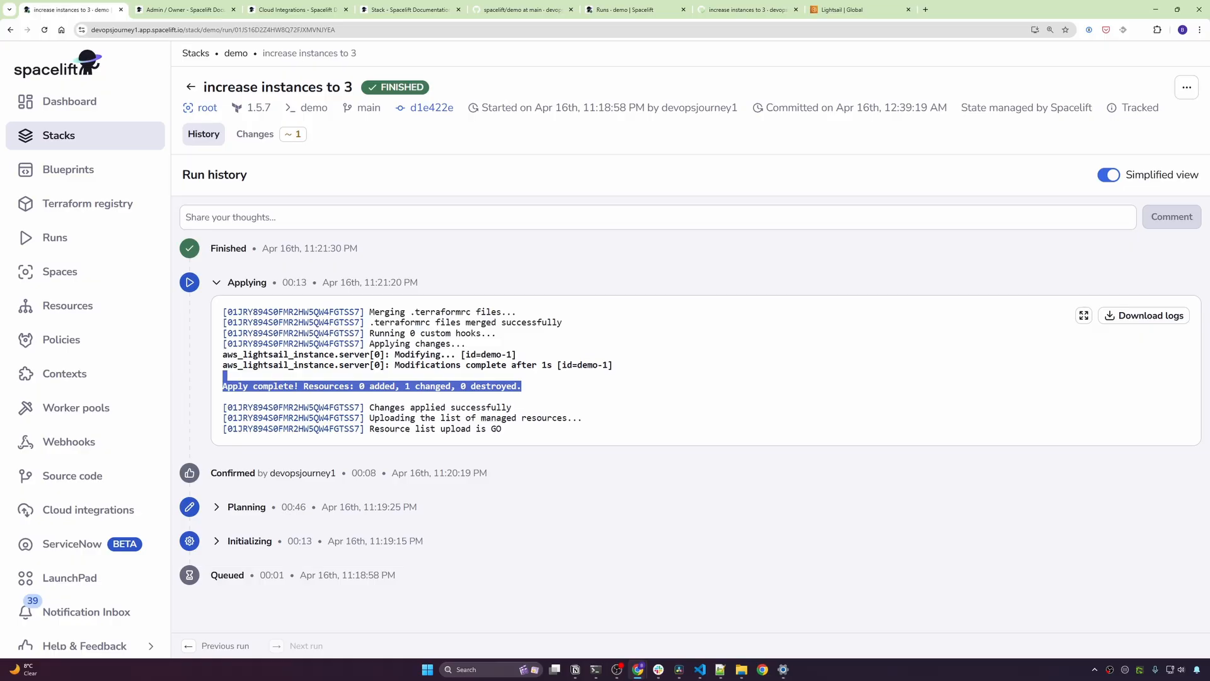
click(702, 583)
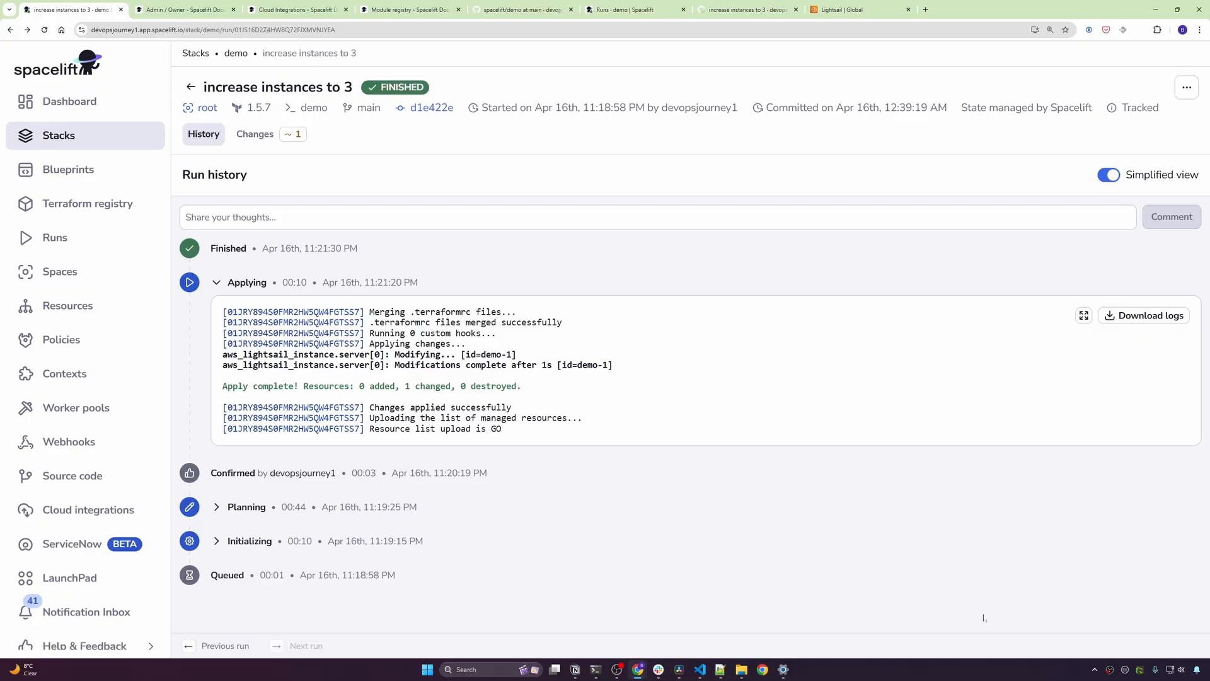
click(88, 208)
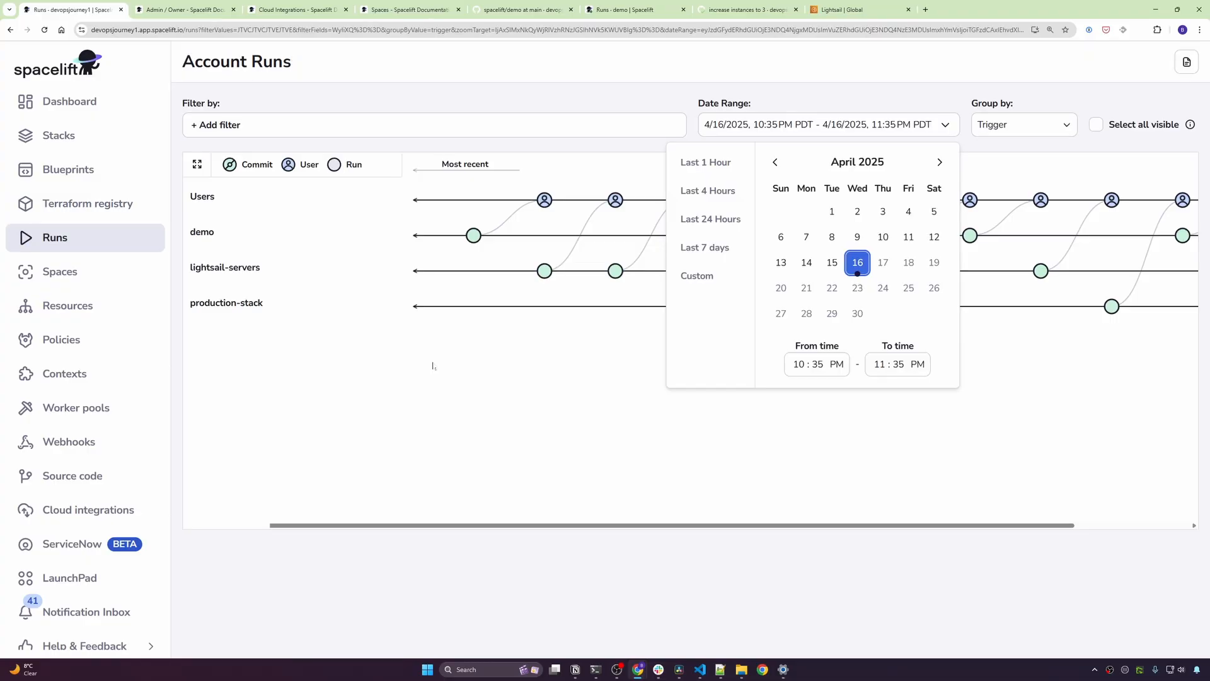
- Inspect the root space's details in the Spaces diagram, then open Account resources
click(98, 275)
drag(426, 394, 427, 393)
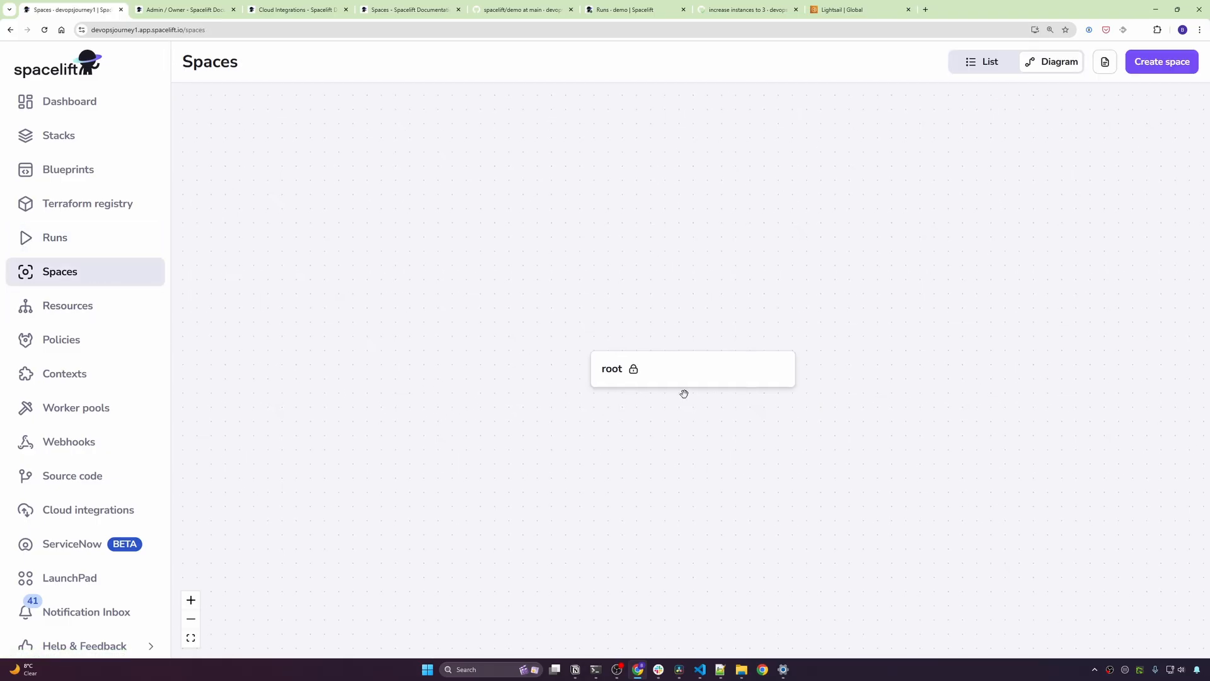
click(624, 377)
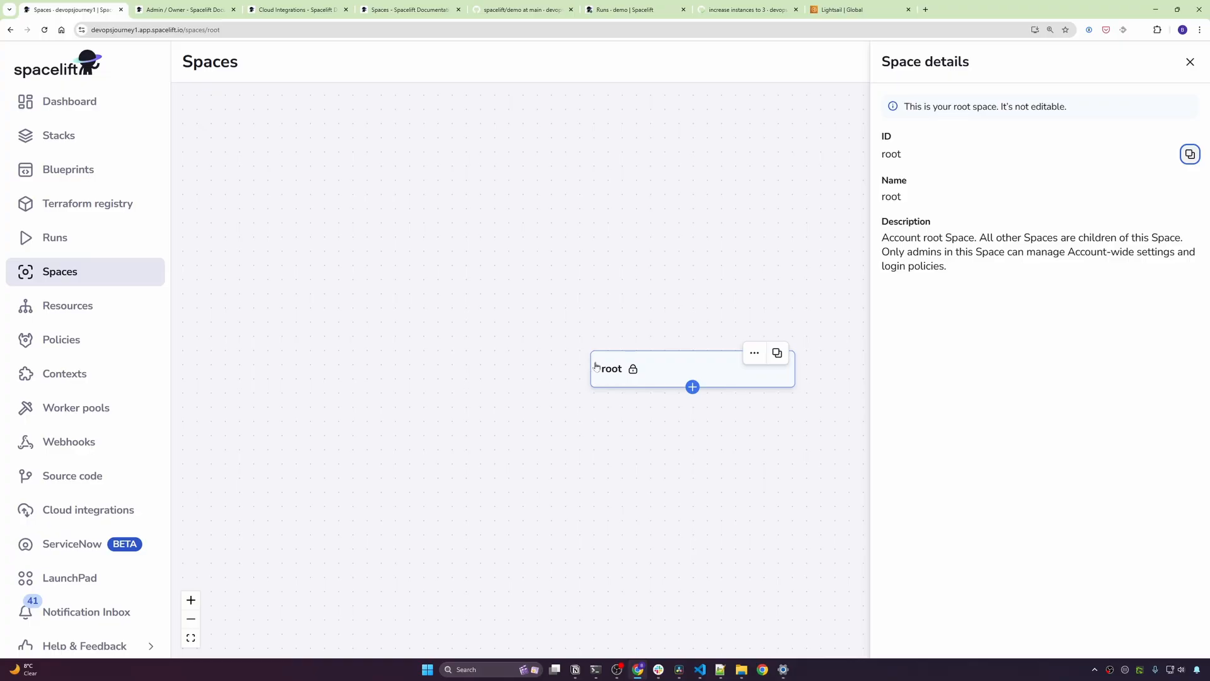
click(82, 310)
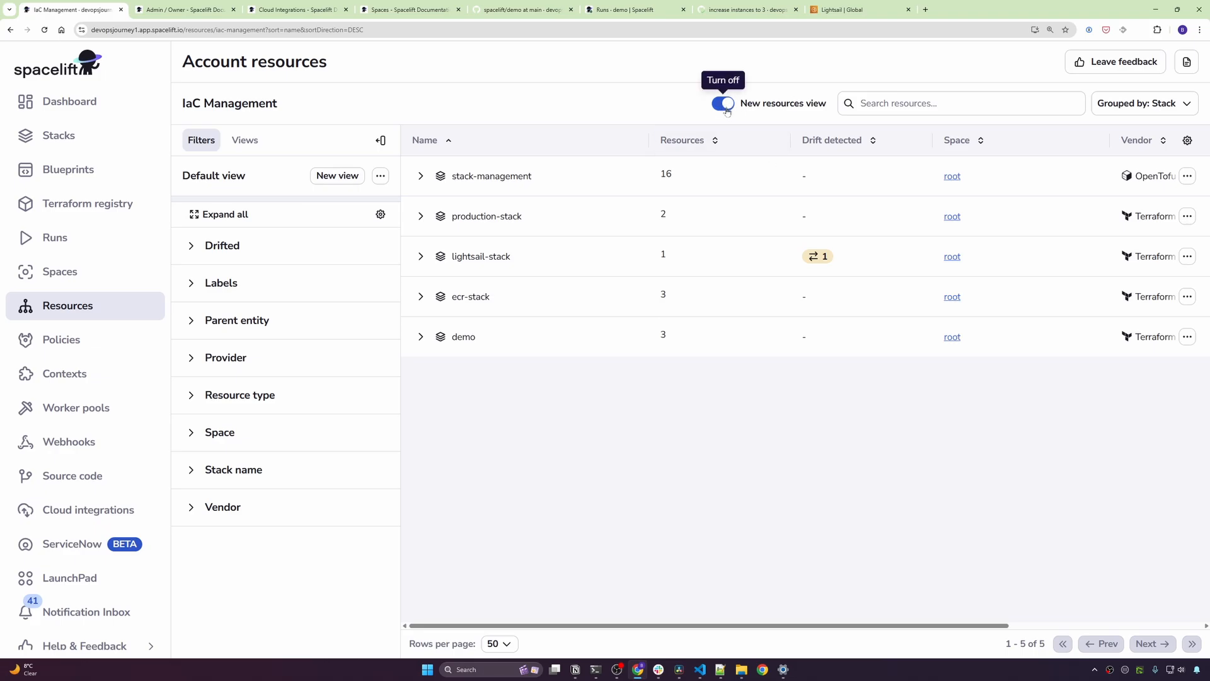
- Expand the demo stack's resources and check server[2]'s details for the environment tag demo
click(725, 105)
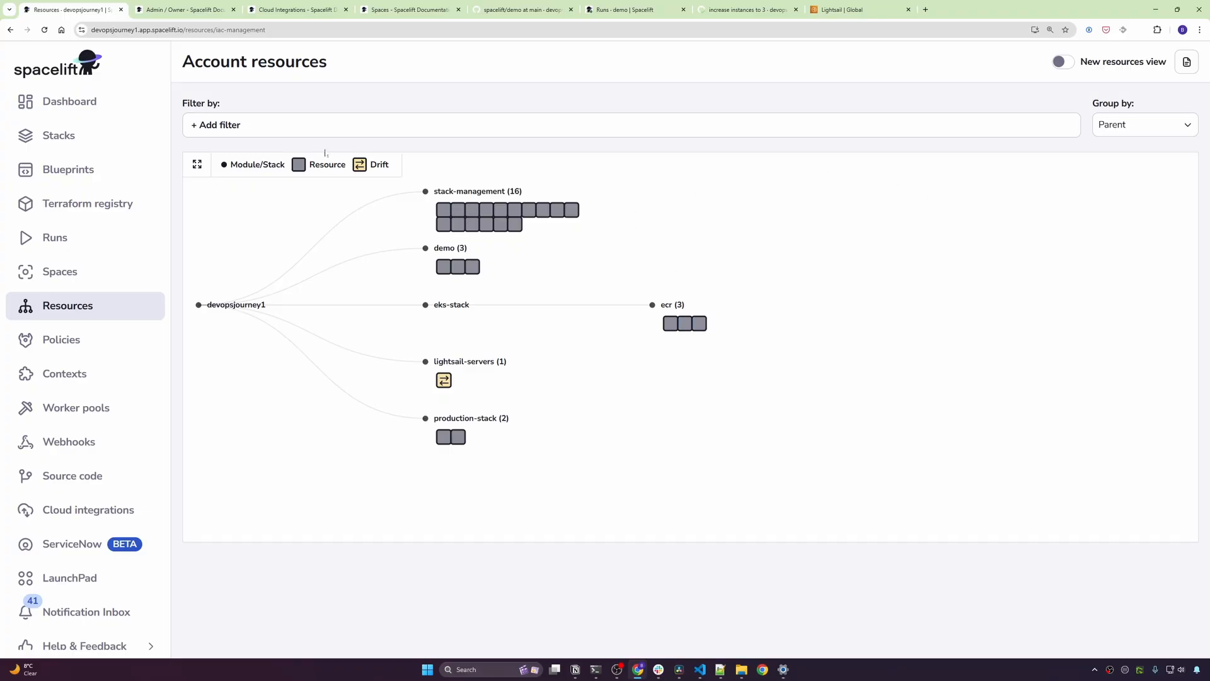
click(1063, 61)
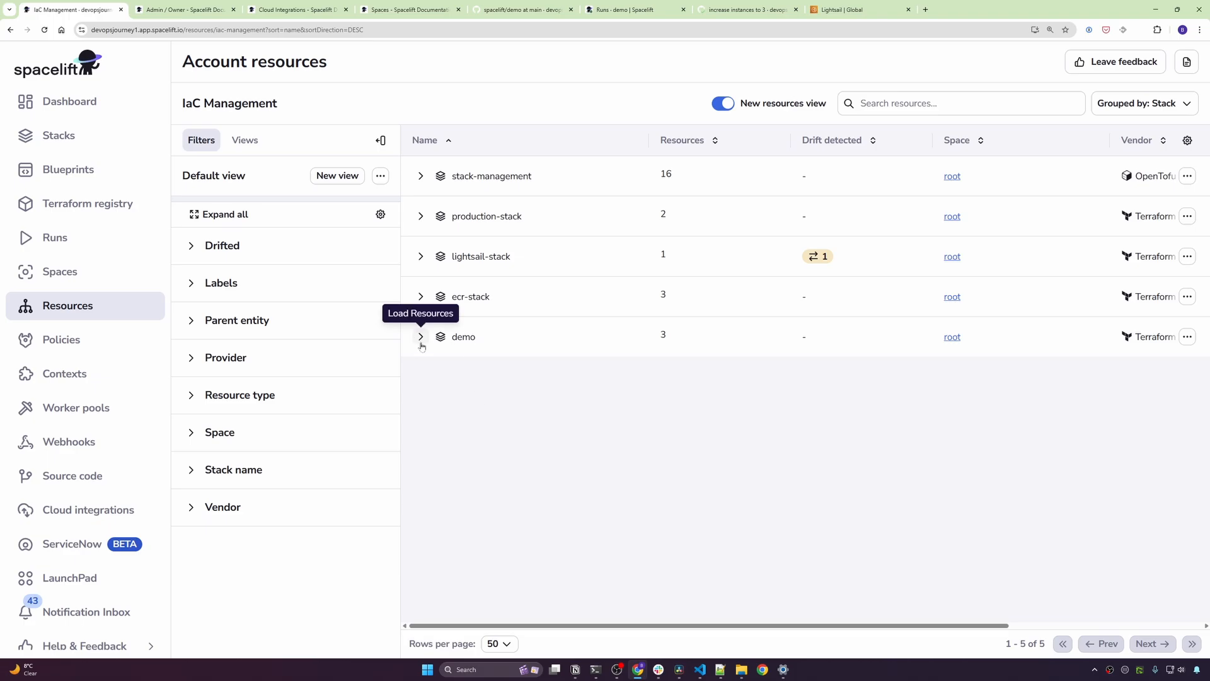
click(419, 341)
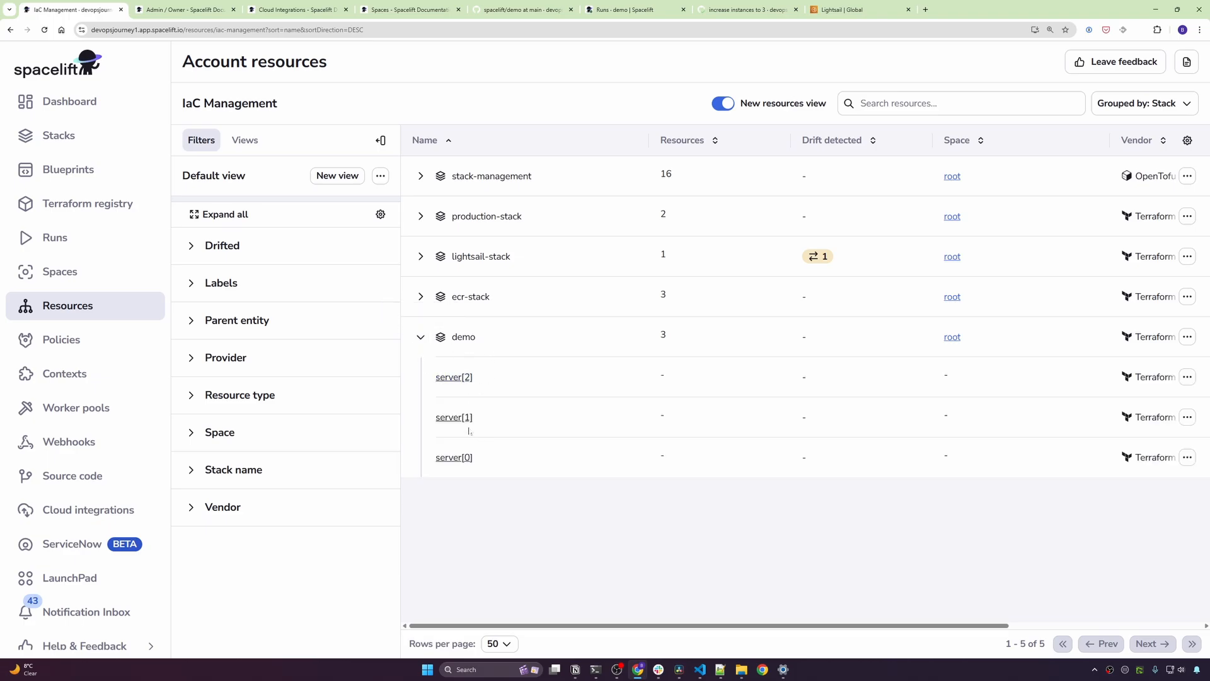
click(449, 378)
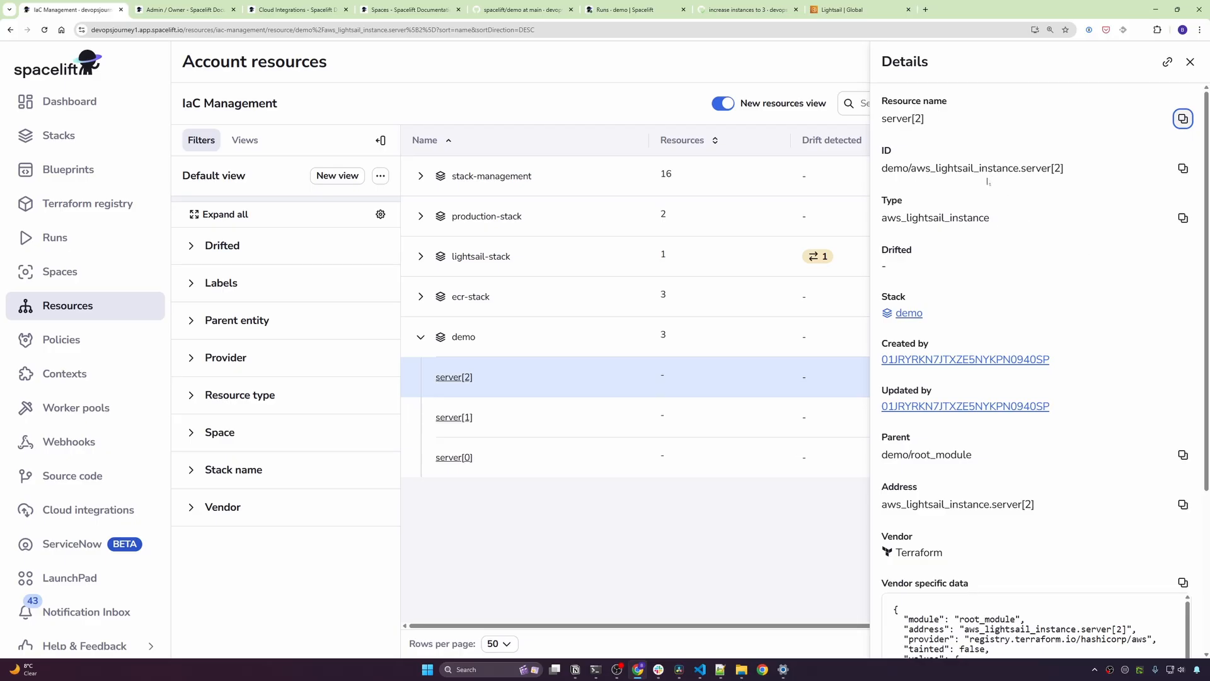
scroll(987, 182, down, 3)
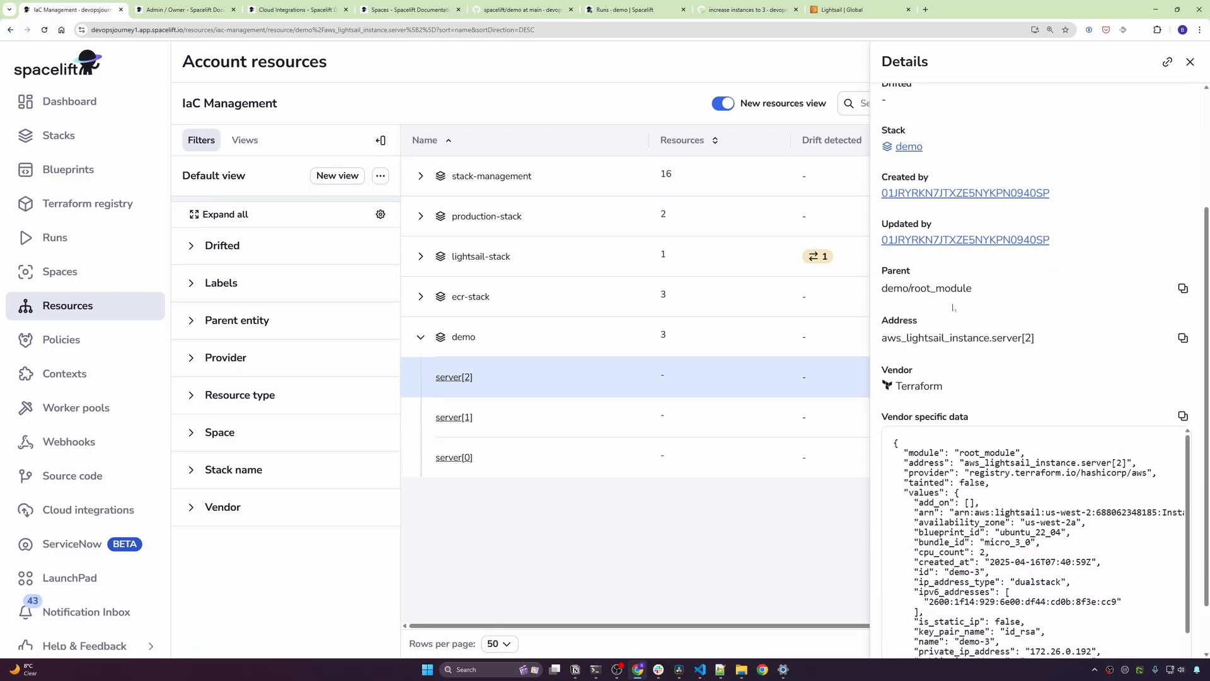
scroll(954, 308, down, 3)
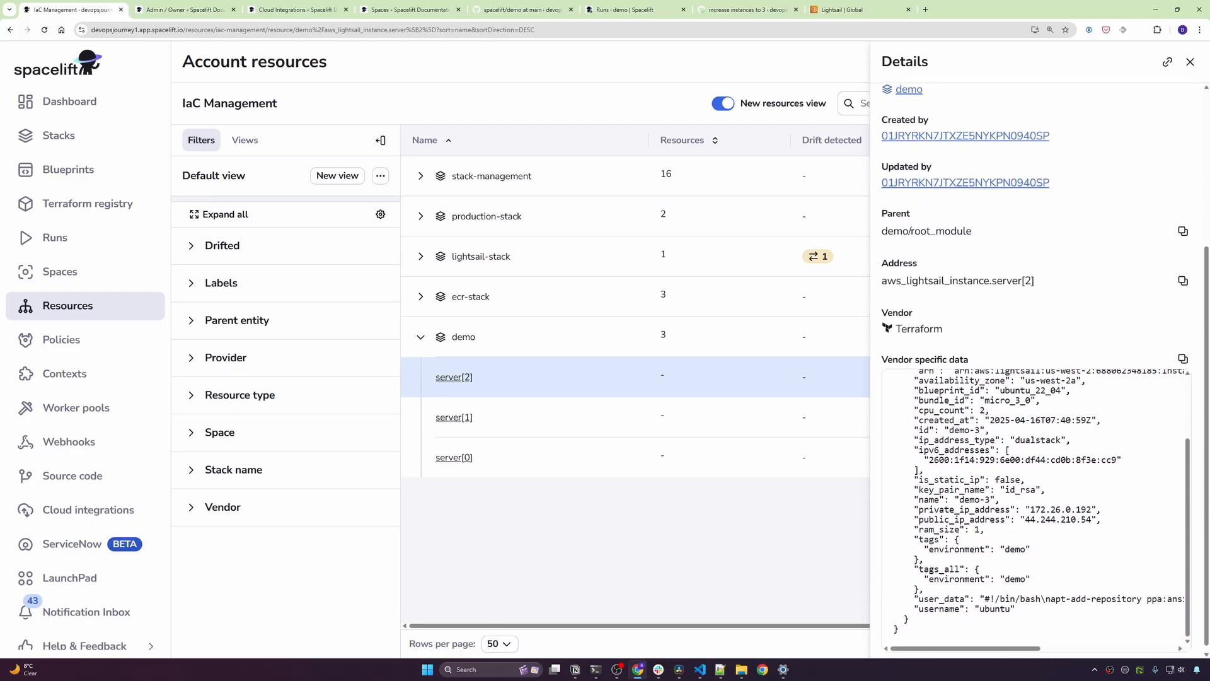
scroll(1008, 454, down, 1)
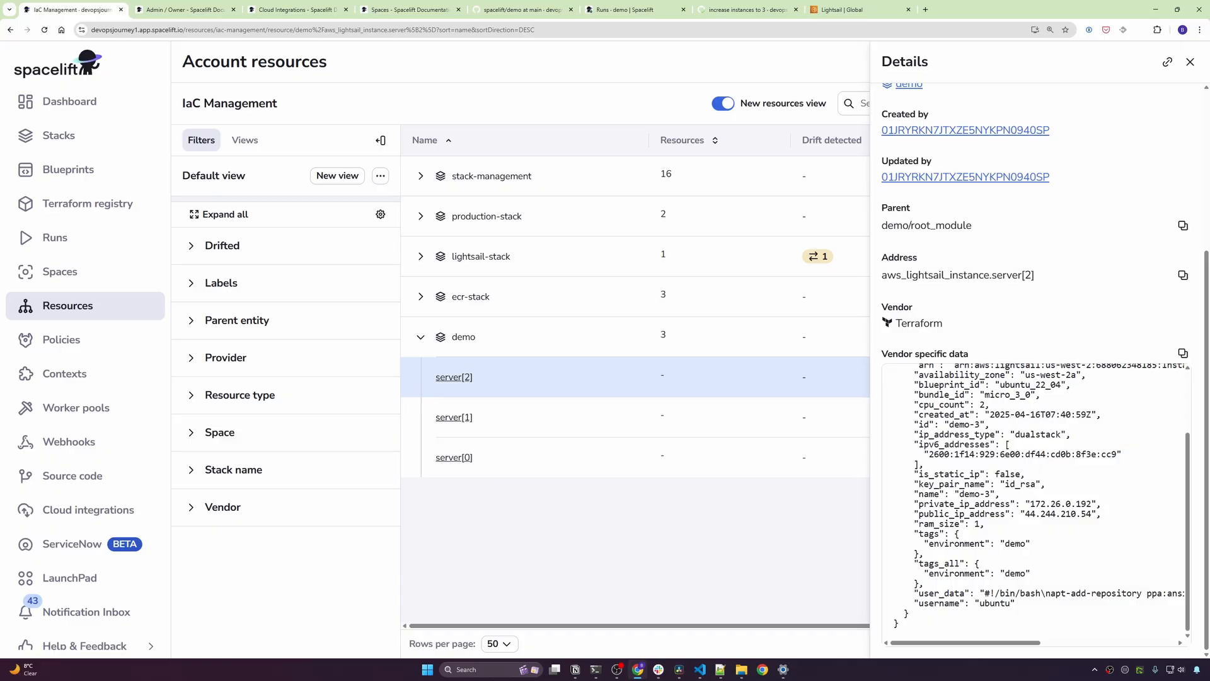
click(338, 565)
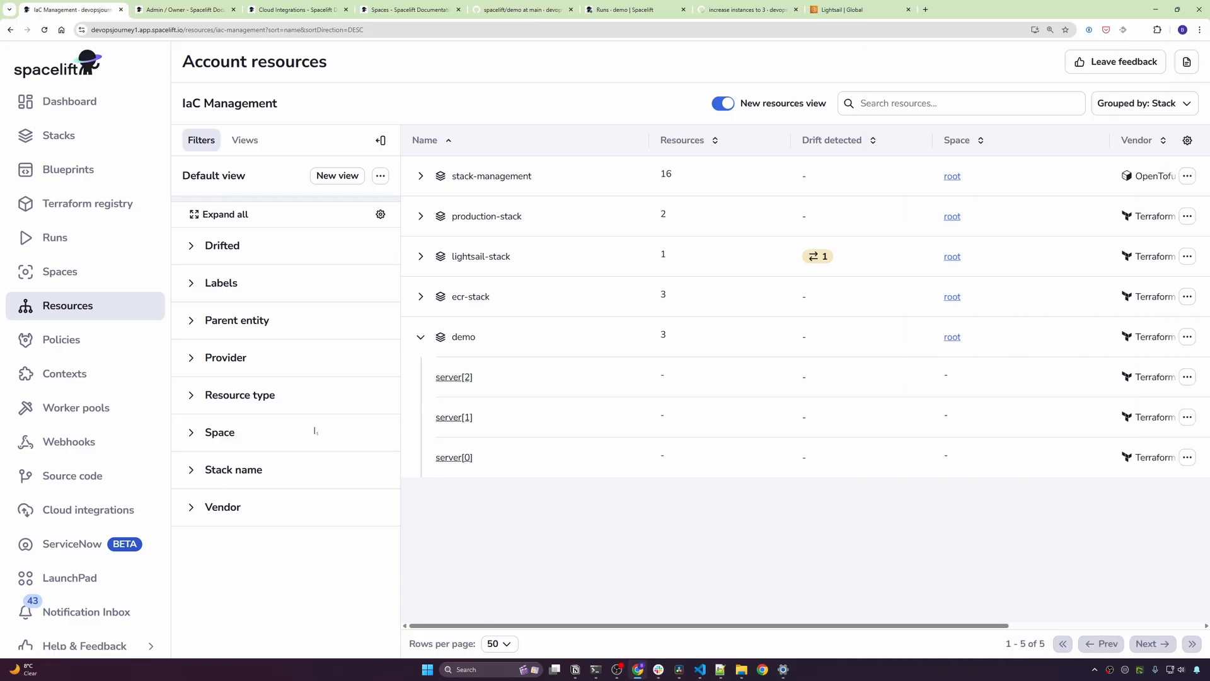
- Open the devopsjourney1/spacelift repository home page on GitHub
click(67, 345)
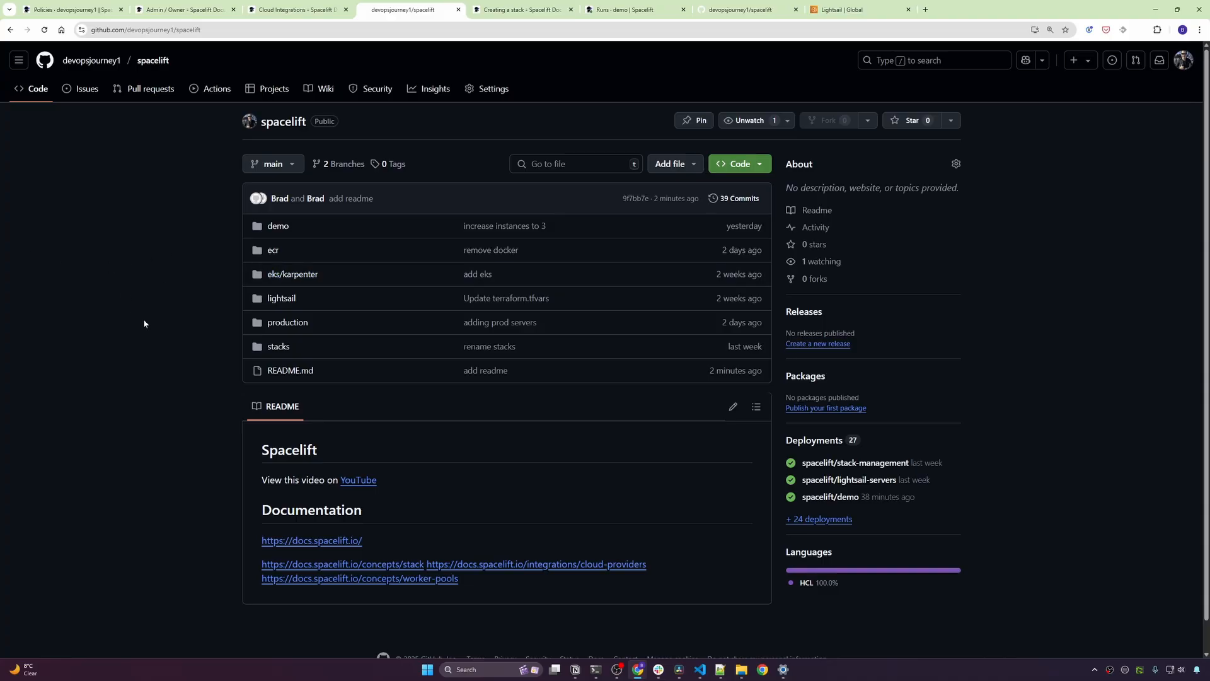
- Show the lightsail-stack definition in stacks/stacks.tf, then move to the 'Creating a stack' Spacelift docs
click(276, 348)
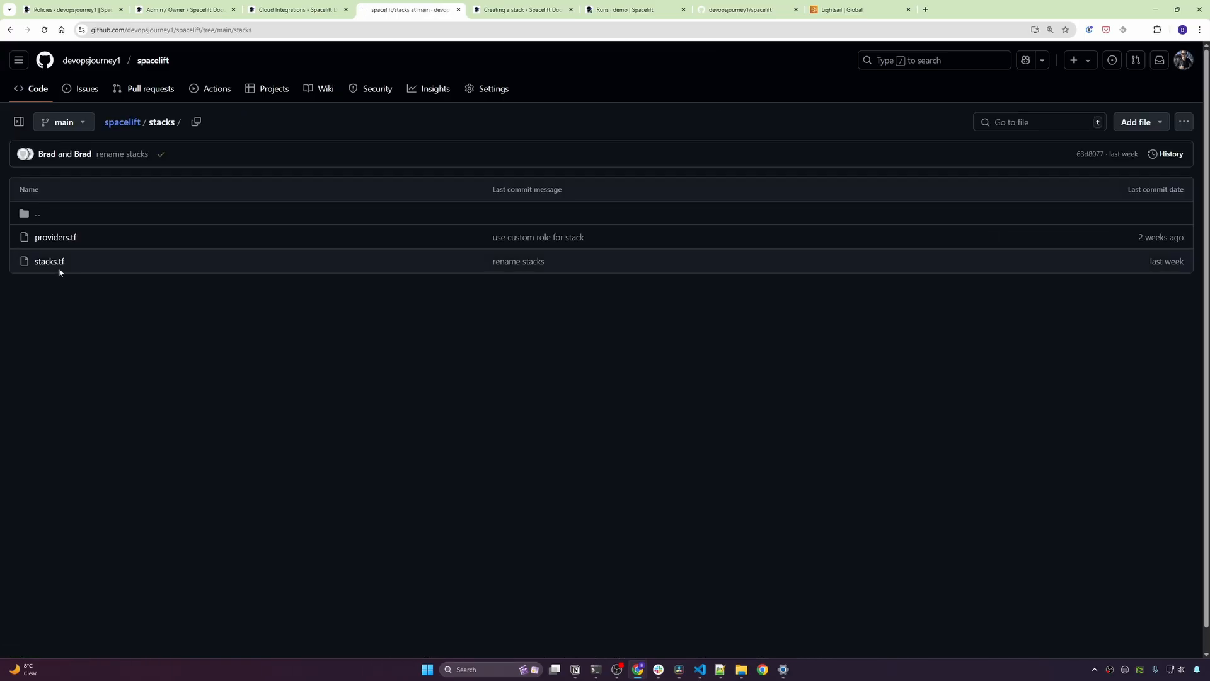
click(46, 264)
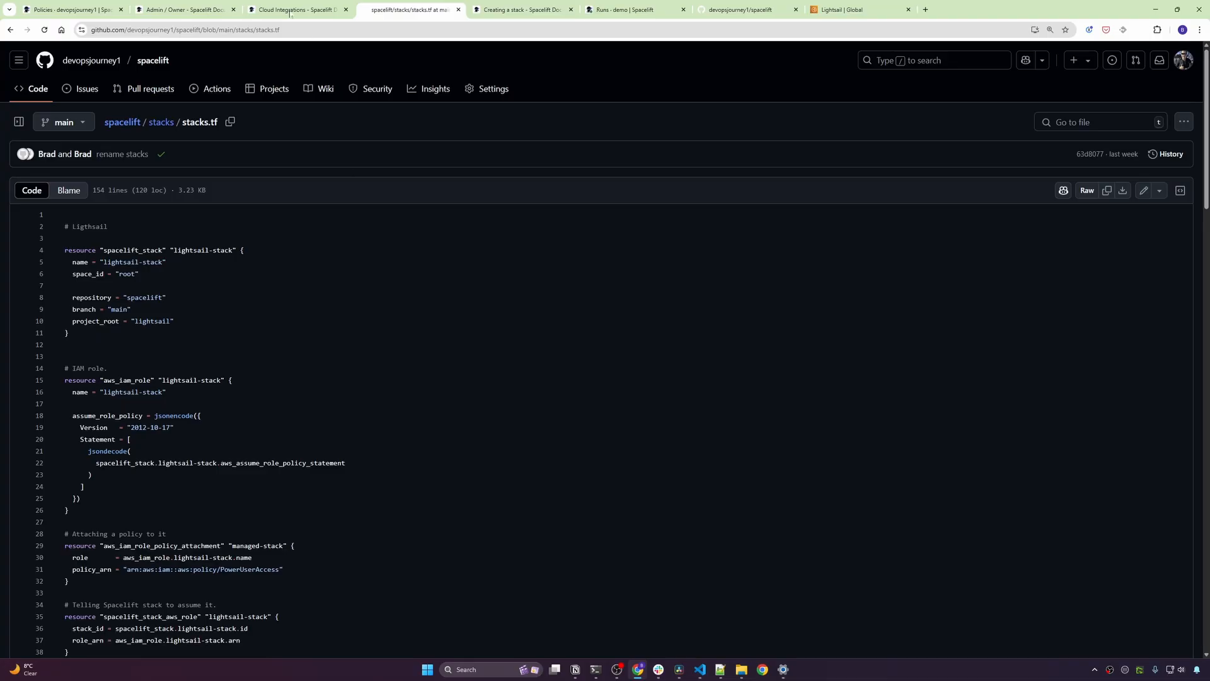
click(507, 5)
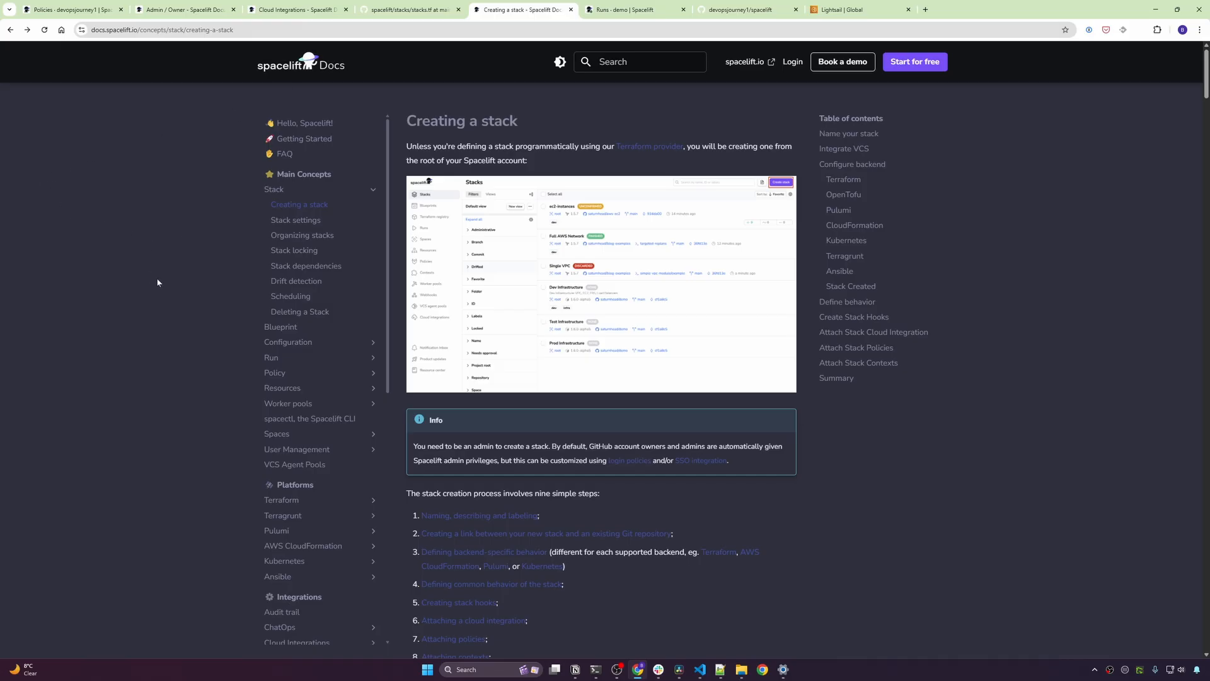
- Highlight the Creating a stack heading, browse the Terraform provider stack examples, then return to stacks.tf
drag(404, 121, 585, 126)
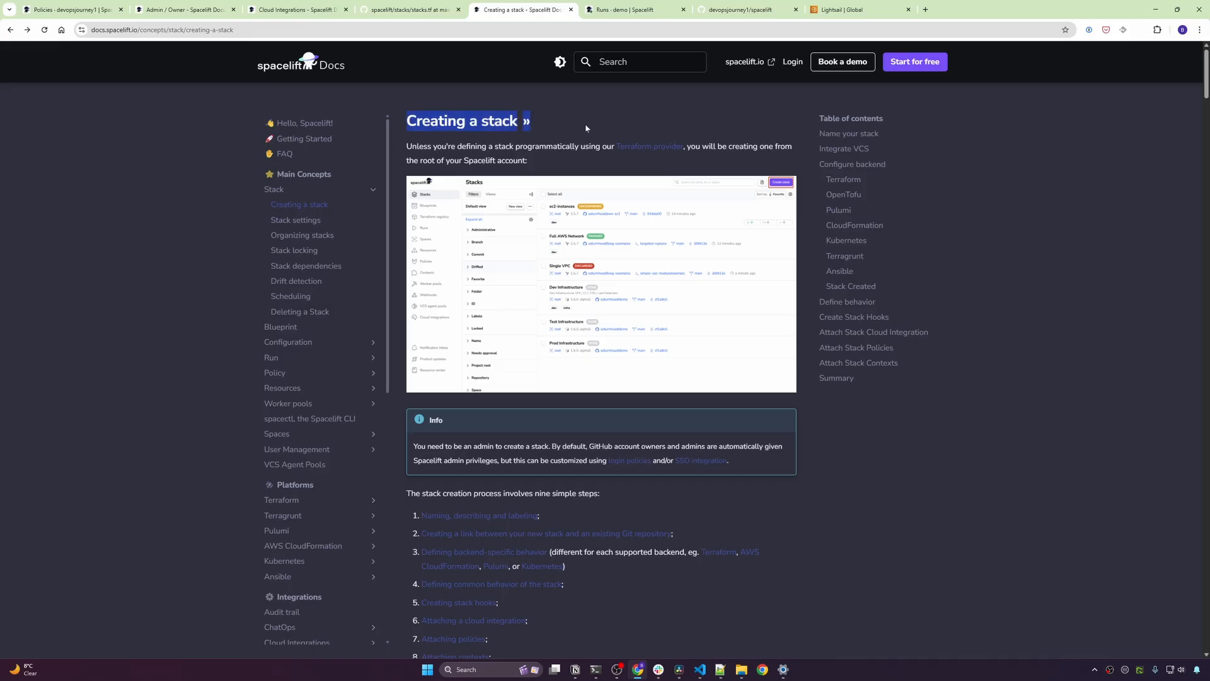
click(586, 126)
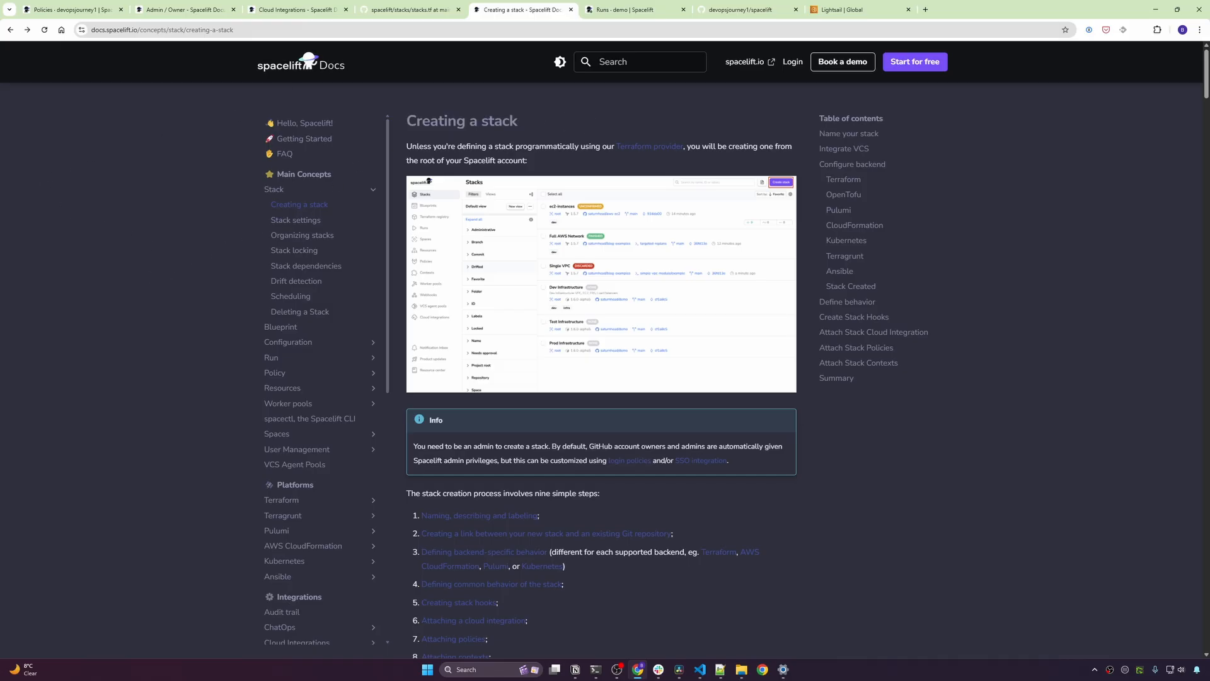
click(624, 150)
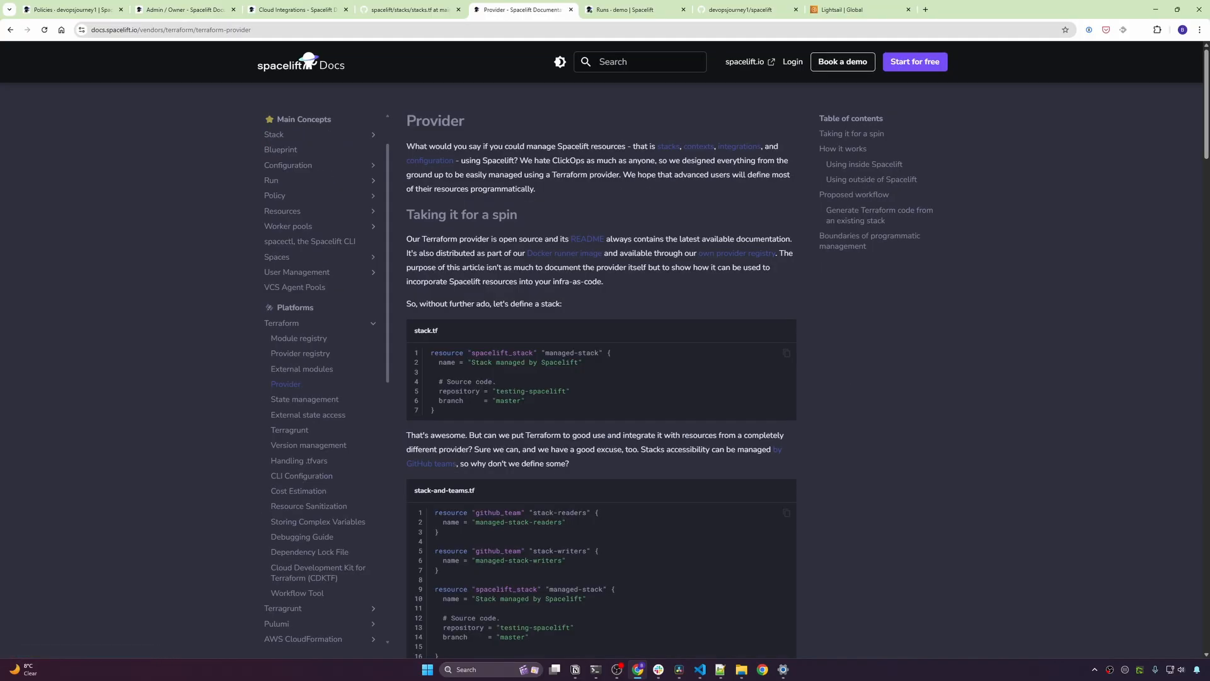
scroll(624, 150, down, 2)
scroll(602, 372, down, 5)
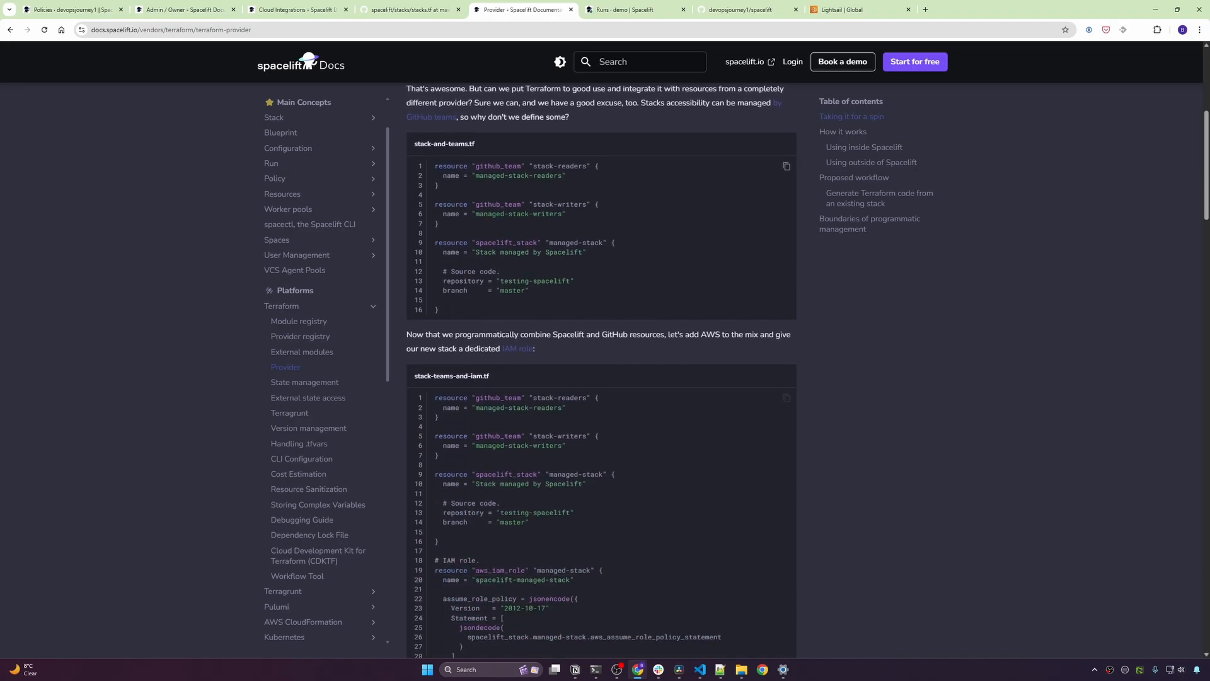
key(ctrl+shift+Tab)
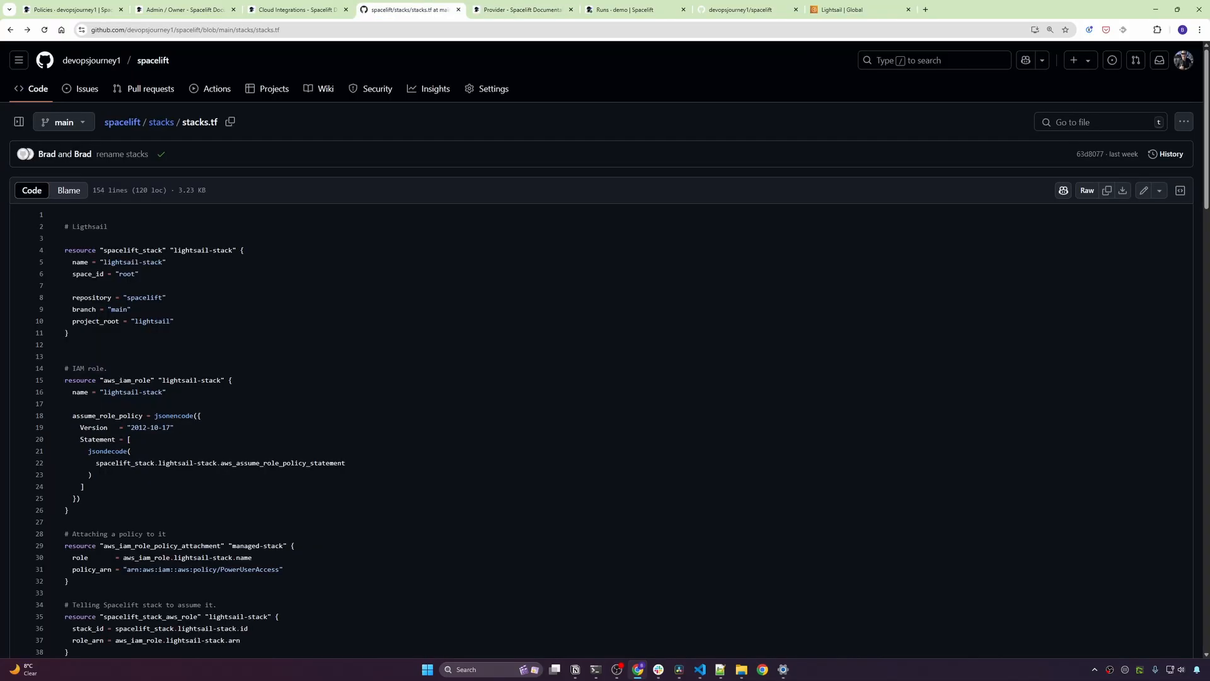
- Go back to the spacelift repository's main page listing its folders, README and deployments
click(155, 68)
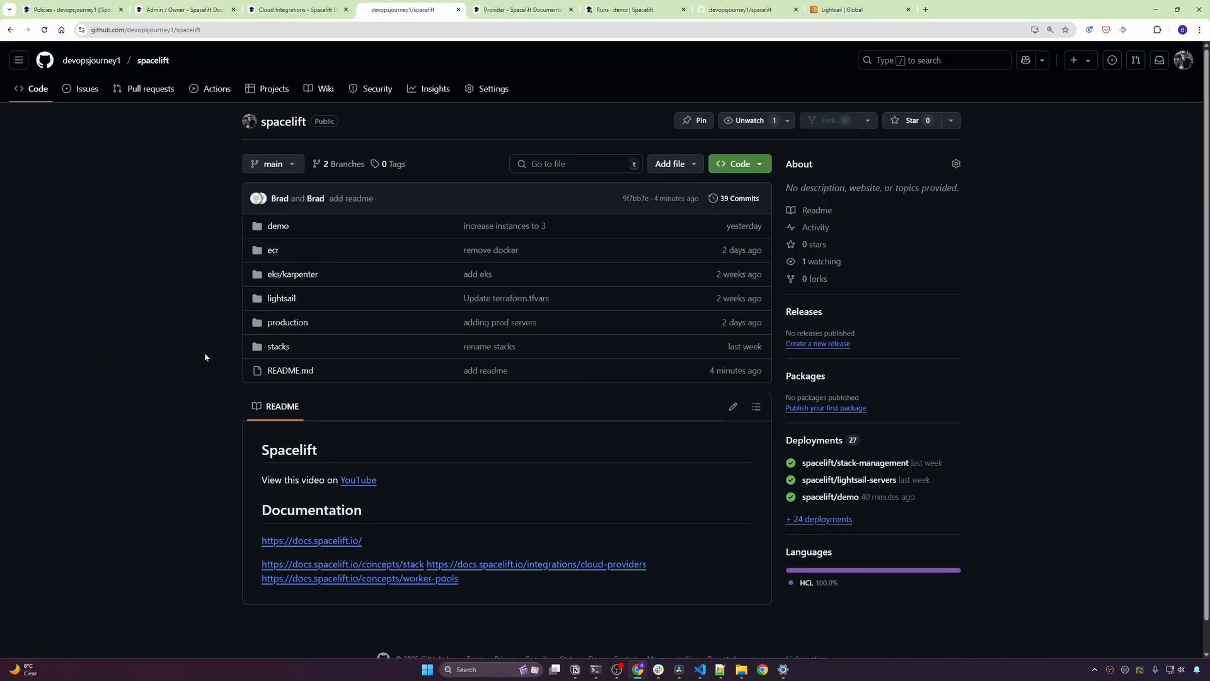